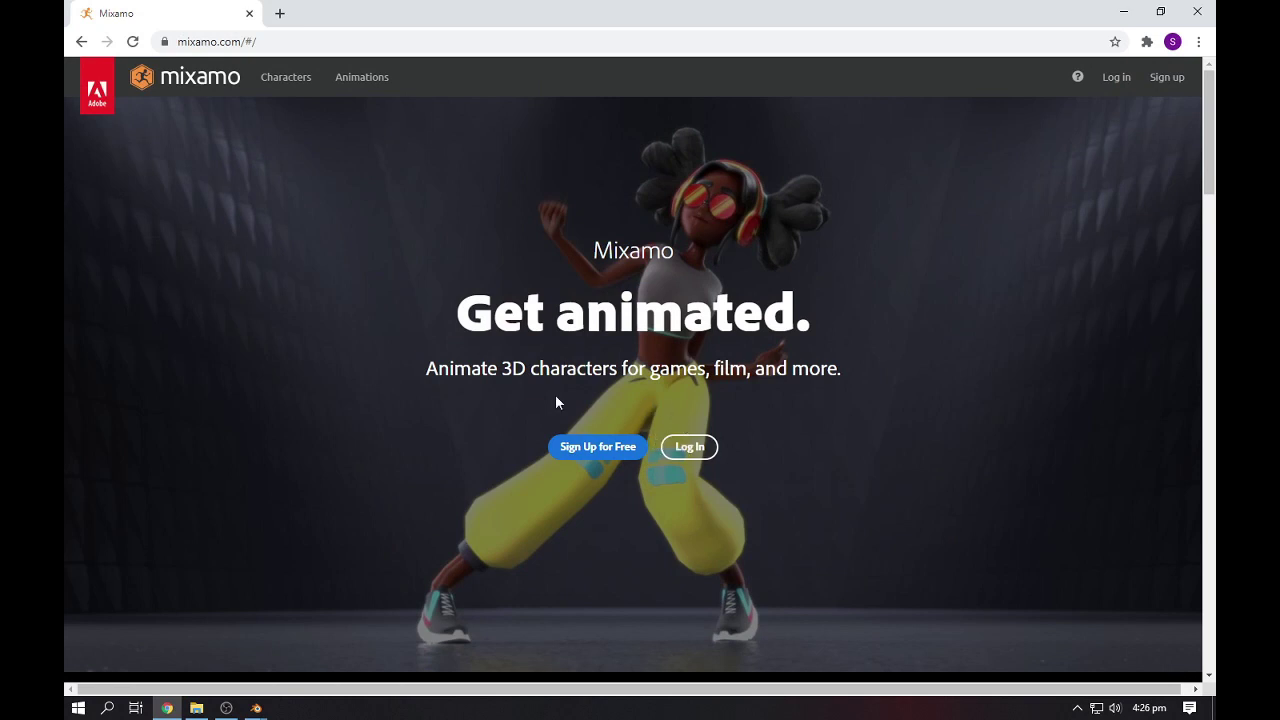
# Switch to Blender and move the character mesh up along Z until its feet rest at the red ground axis
pyautogui.click(1117, 15)
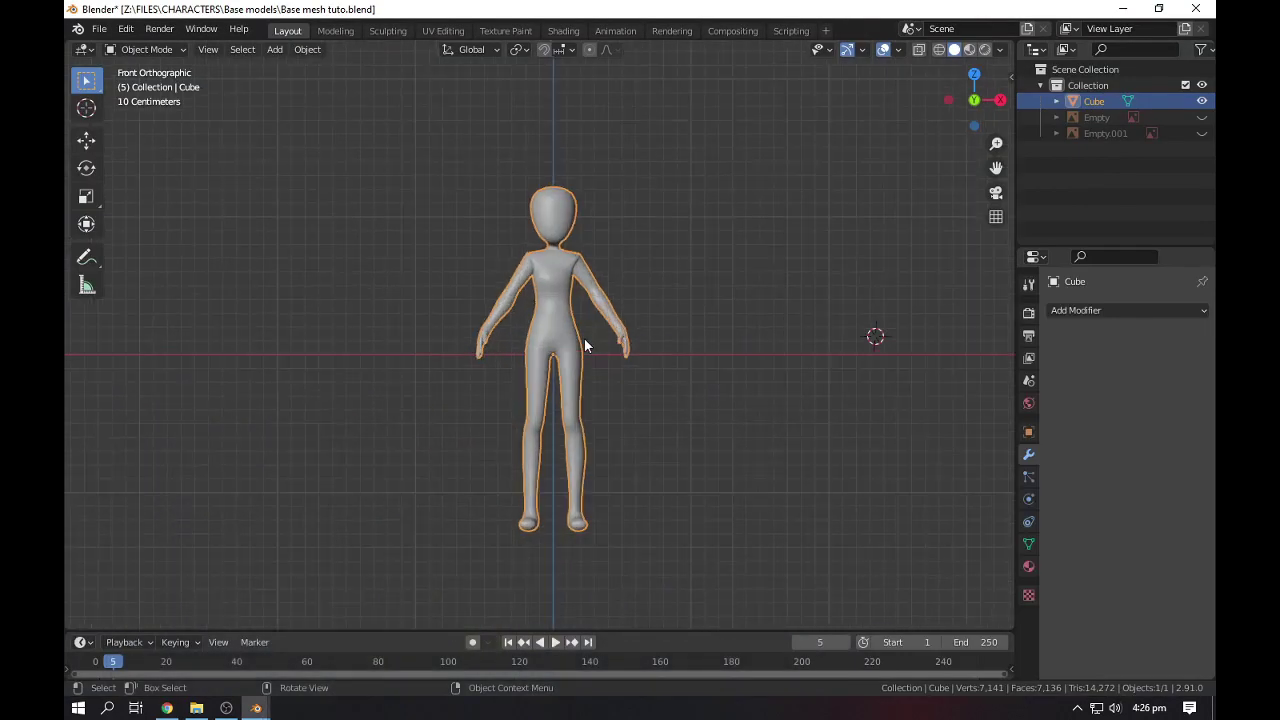
pyautogui.scroll(-2, 585, 345)
pyautogui.press('g')
pyautogui.press('z')
pyautogui.click(590, 231)
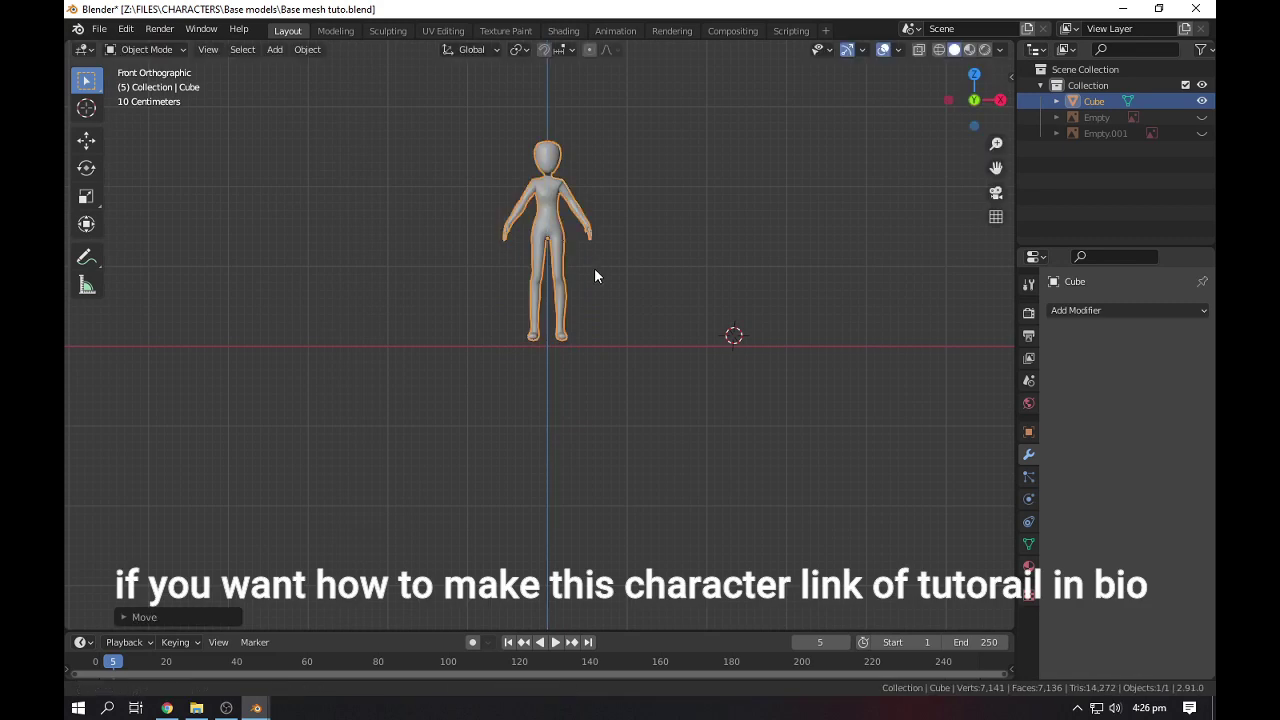
pyautogui.keyDown('shift'); pyautogui.moveTo(594, 274); pyautogui.dragTo(594, 332, button='middle'); pyautogui.keyUp('shift')
# Export the character to the Desktop as Base mesh tuto.fbx, limited to Selected Objects and with scalings set to FBX Units Scale
pyautogui.click(99, 29)
pyautogui.moveTo(150, 262)
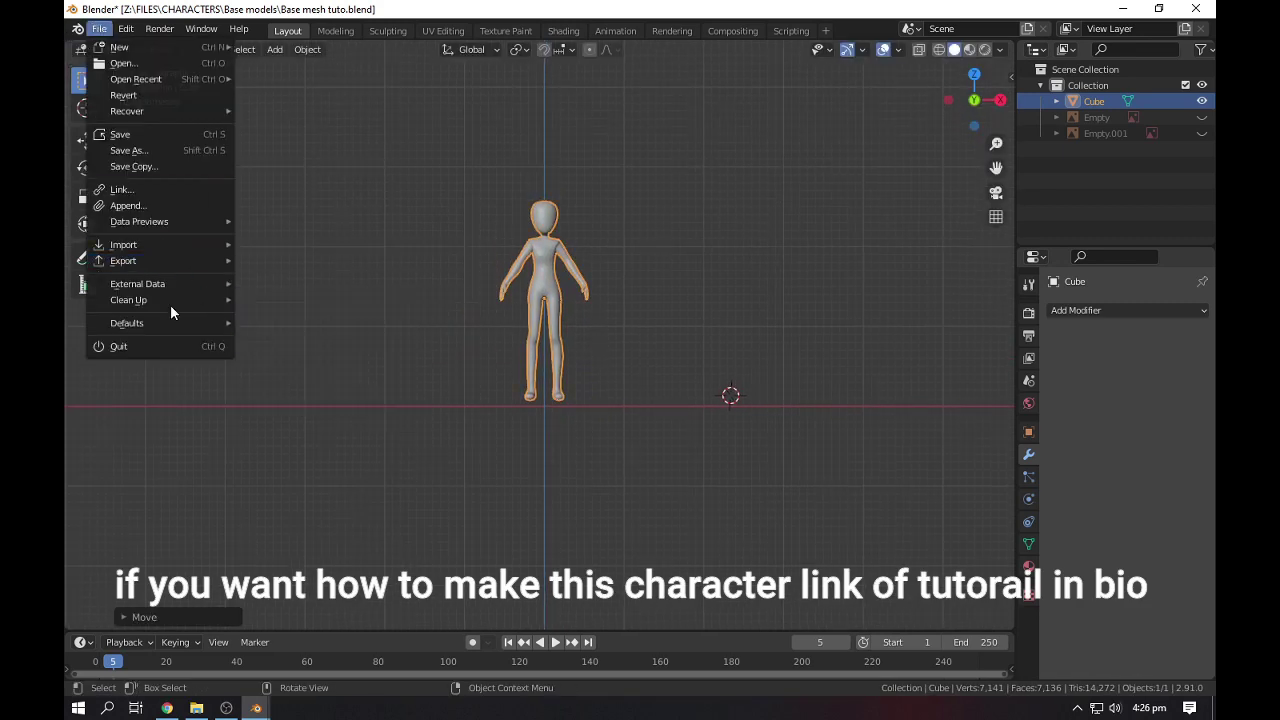
pyautogui.click(309, 353)
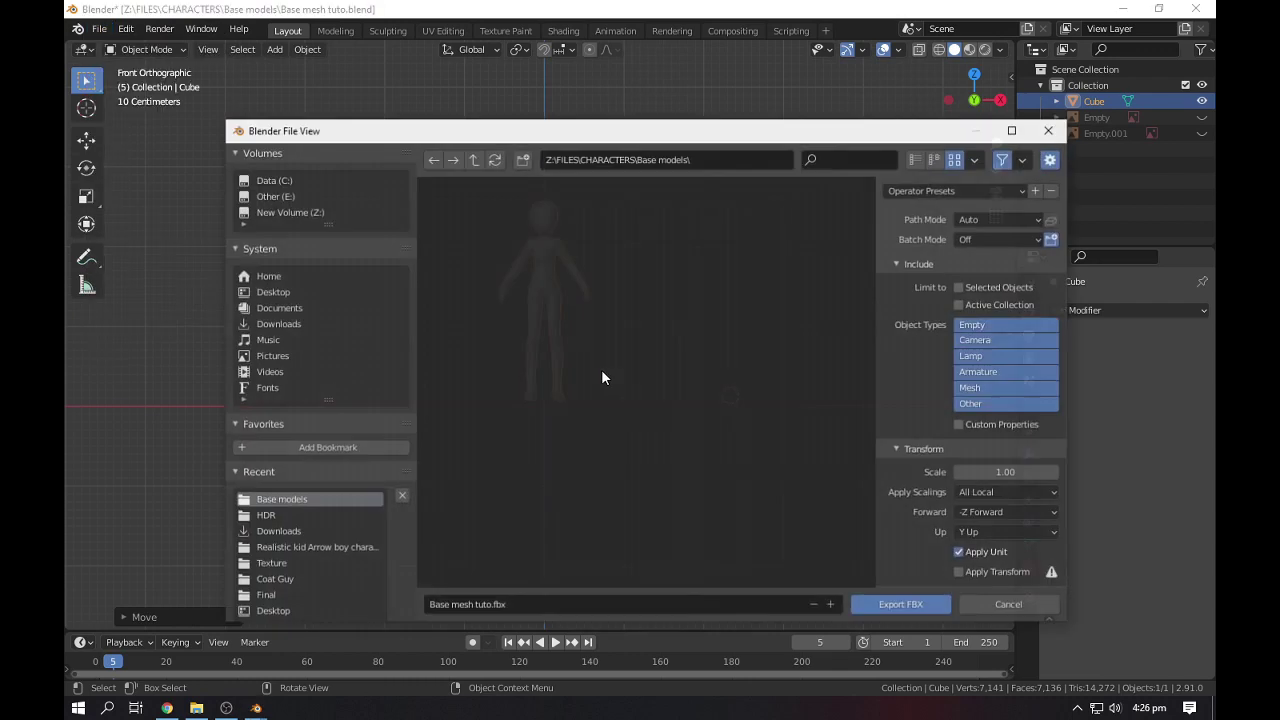
pyautogui.click(990, 494)
pyautogui.click(988, 532)
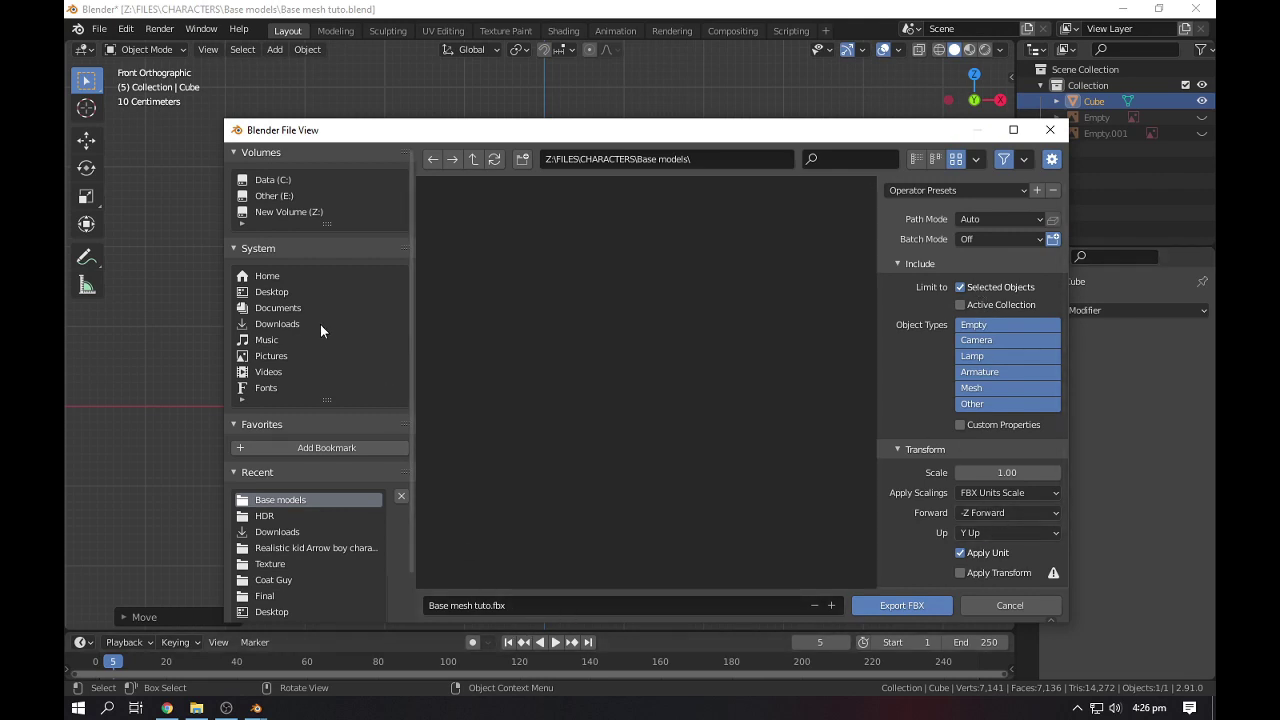
pyautogui.click(271, 291)
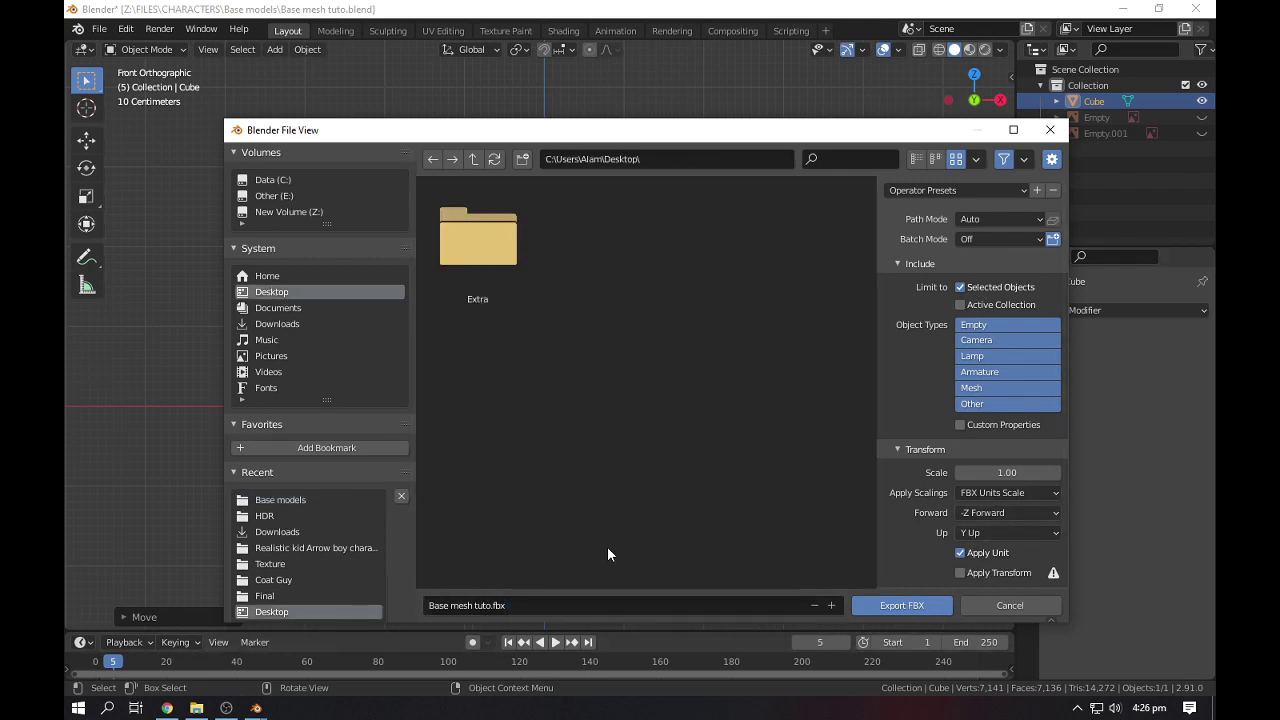
pyautogui.click(920, 607)
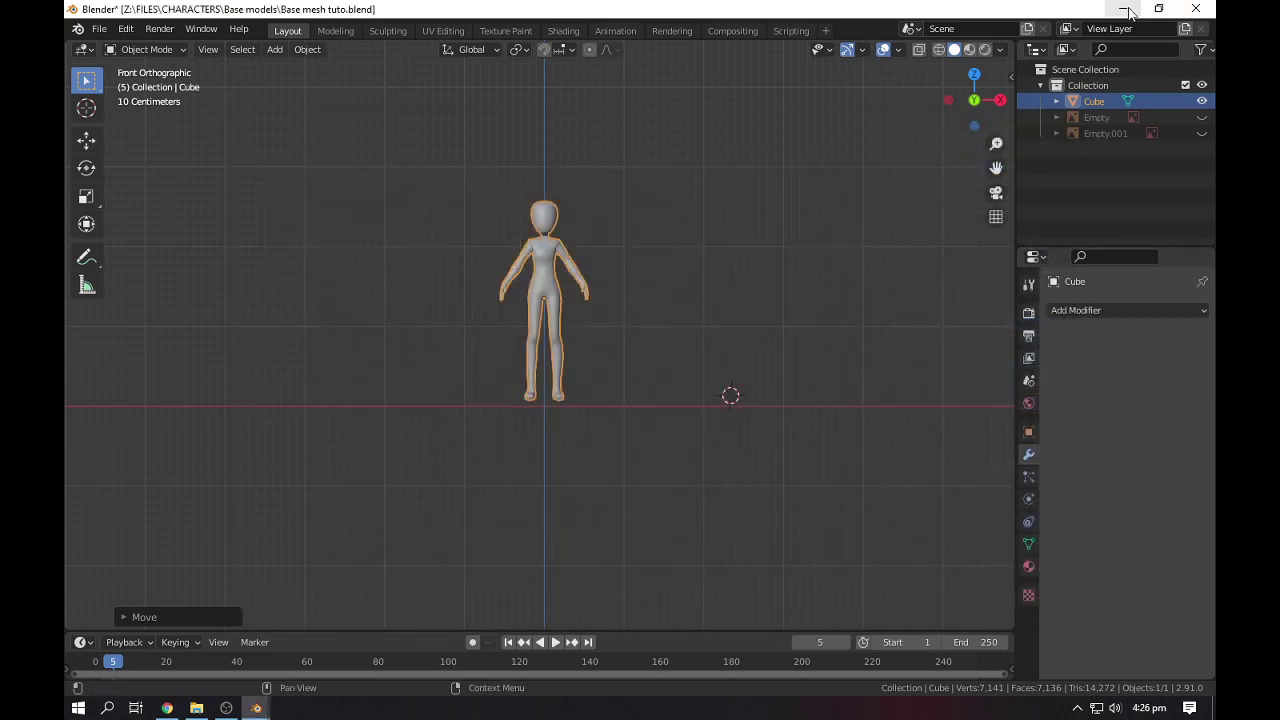
# Switch to Mixamo in Chrome and log in with an existing Google account
pyautogui.click(1122, 8)
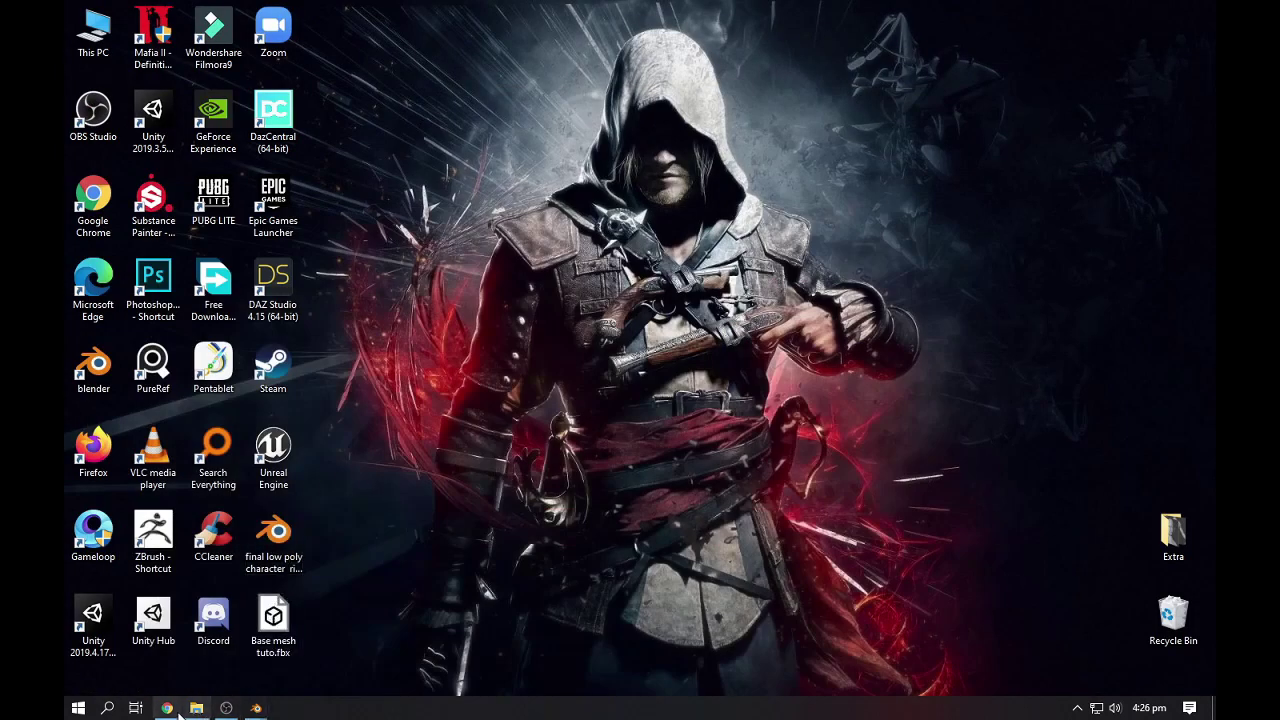
pyautogui.click(167, 707)
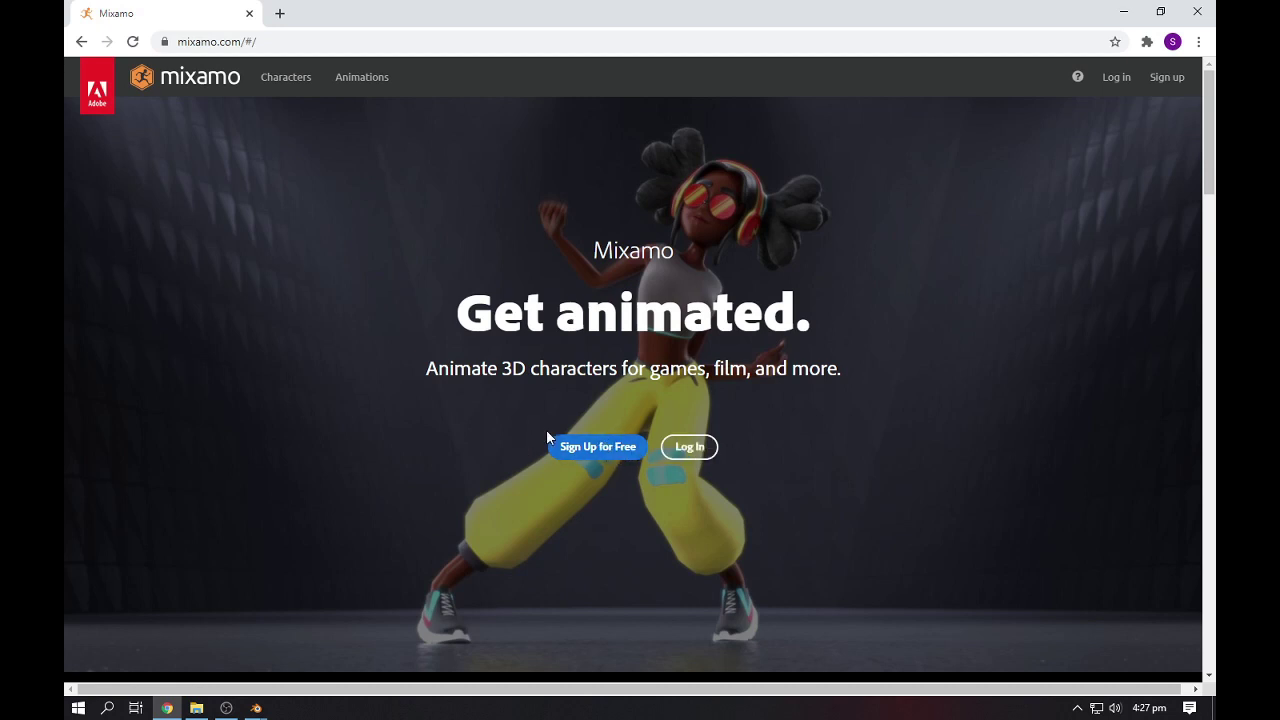
pyautogui.click(690, 448)
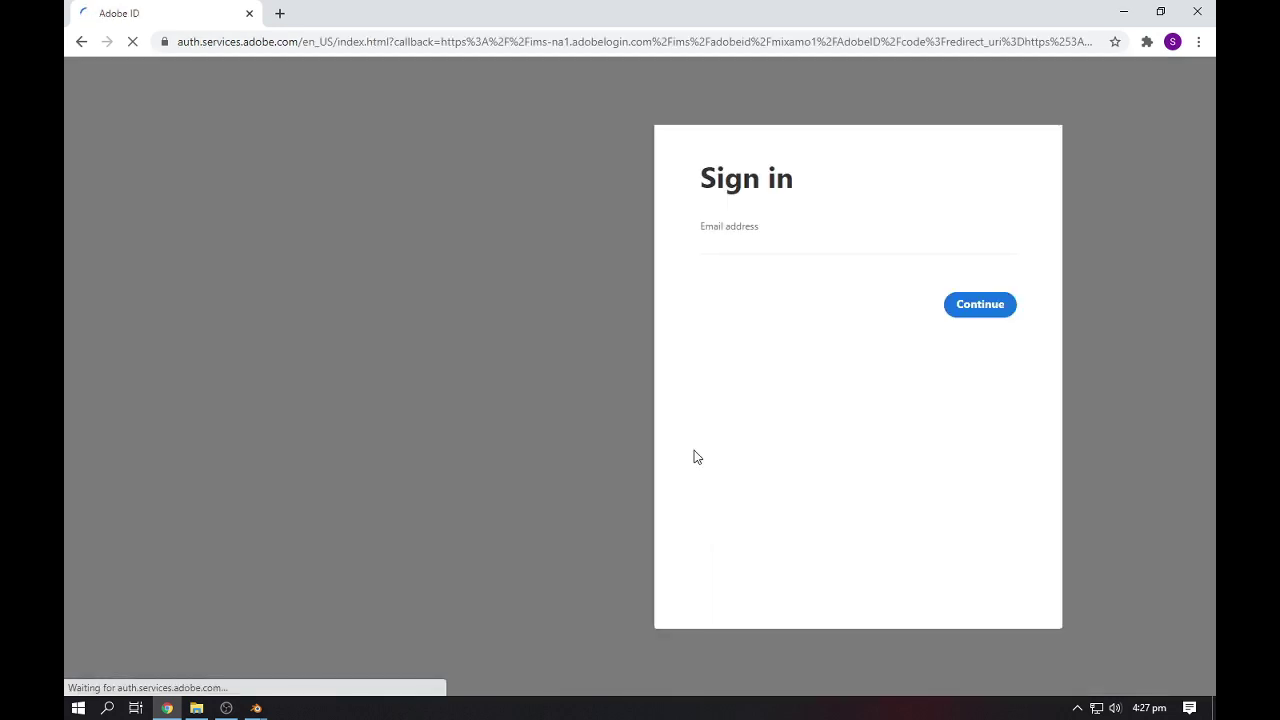
pyautogui.click(856, 402)
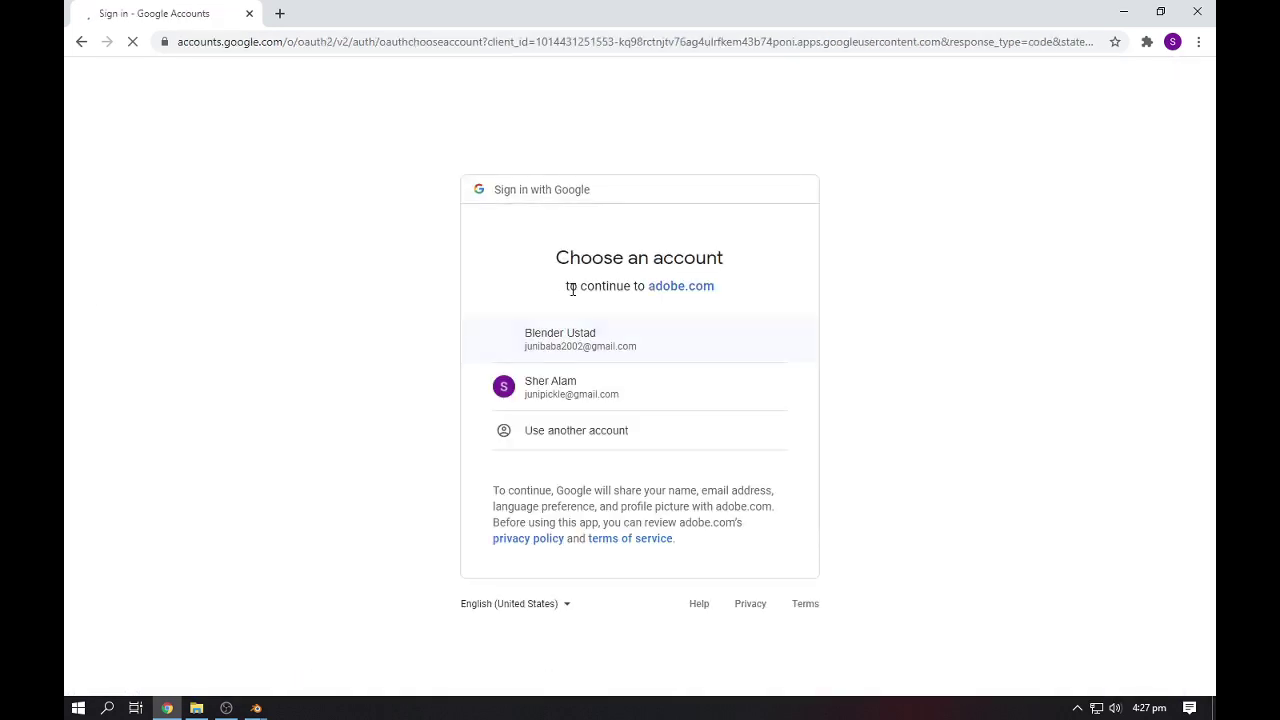
pyautogui.click(557, 345)
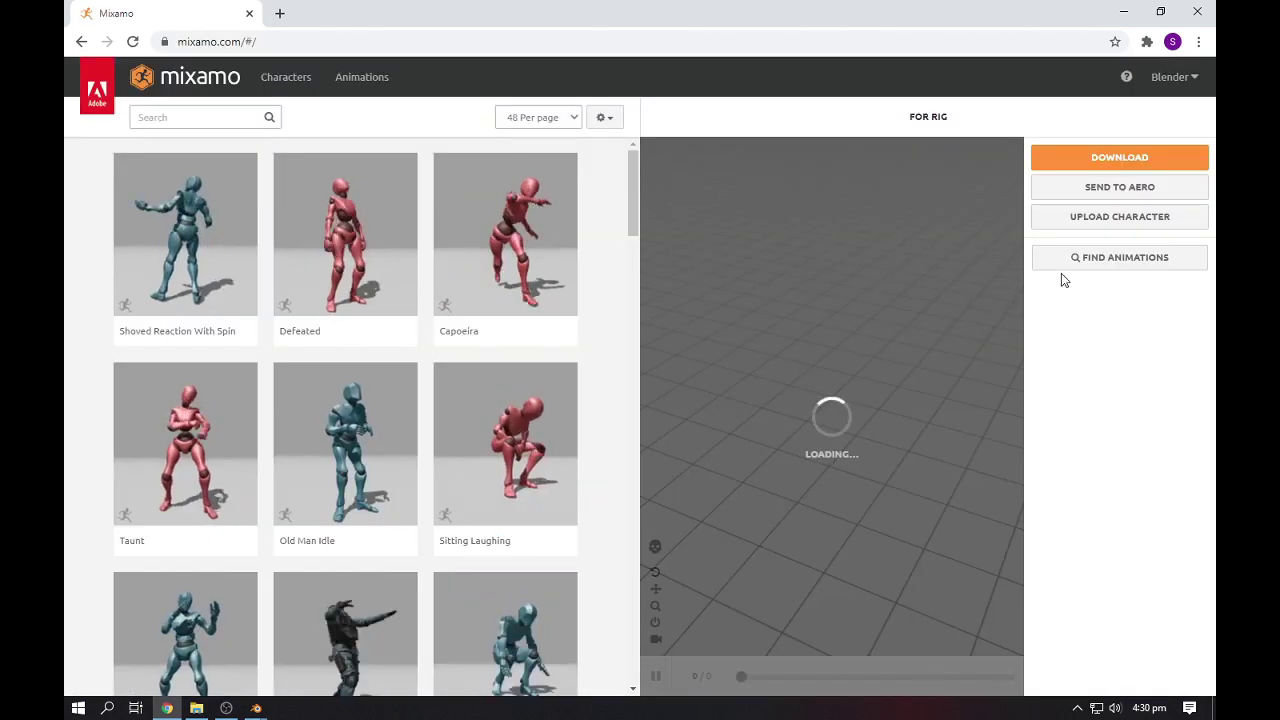
# Upload the Base mesh tuto.fbx character file from the desktop to the Mixamo auto-rigger
pyautogui.click(1104, 222)
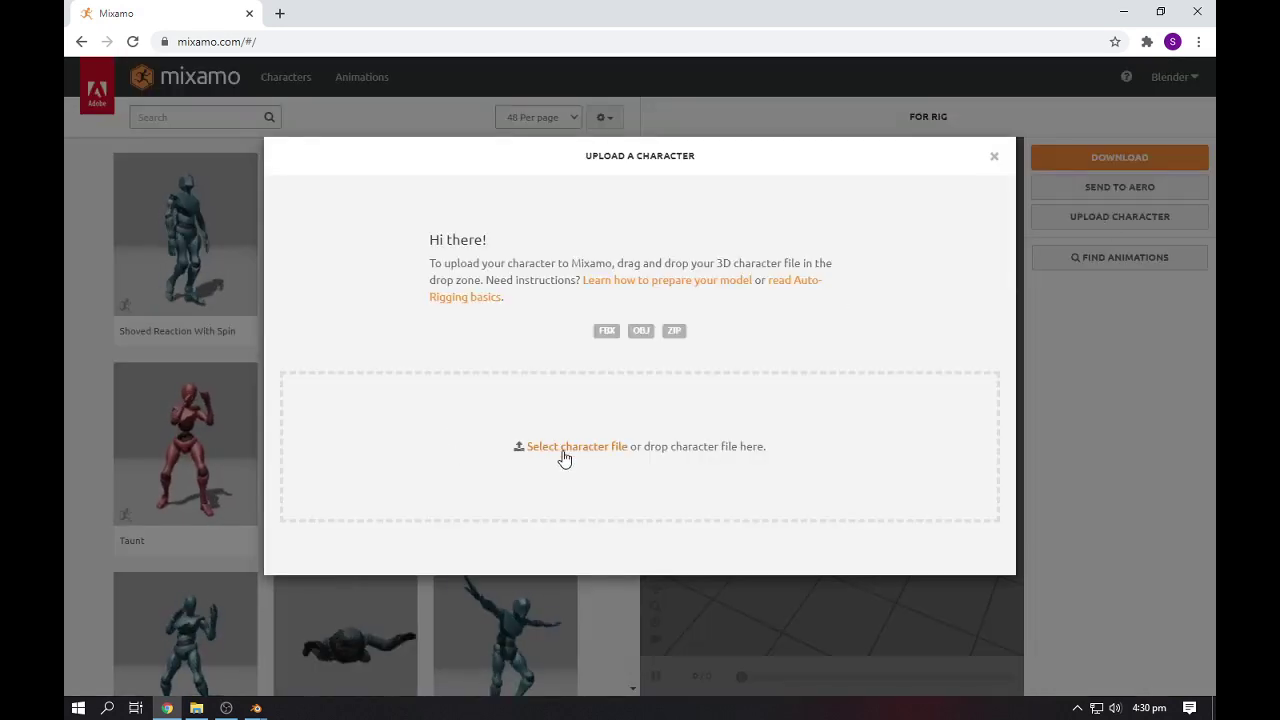
pyautogui.click(535, 441)
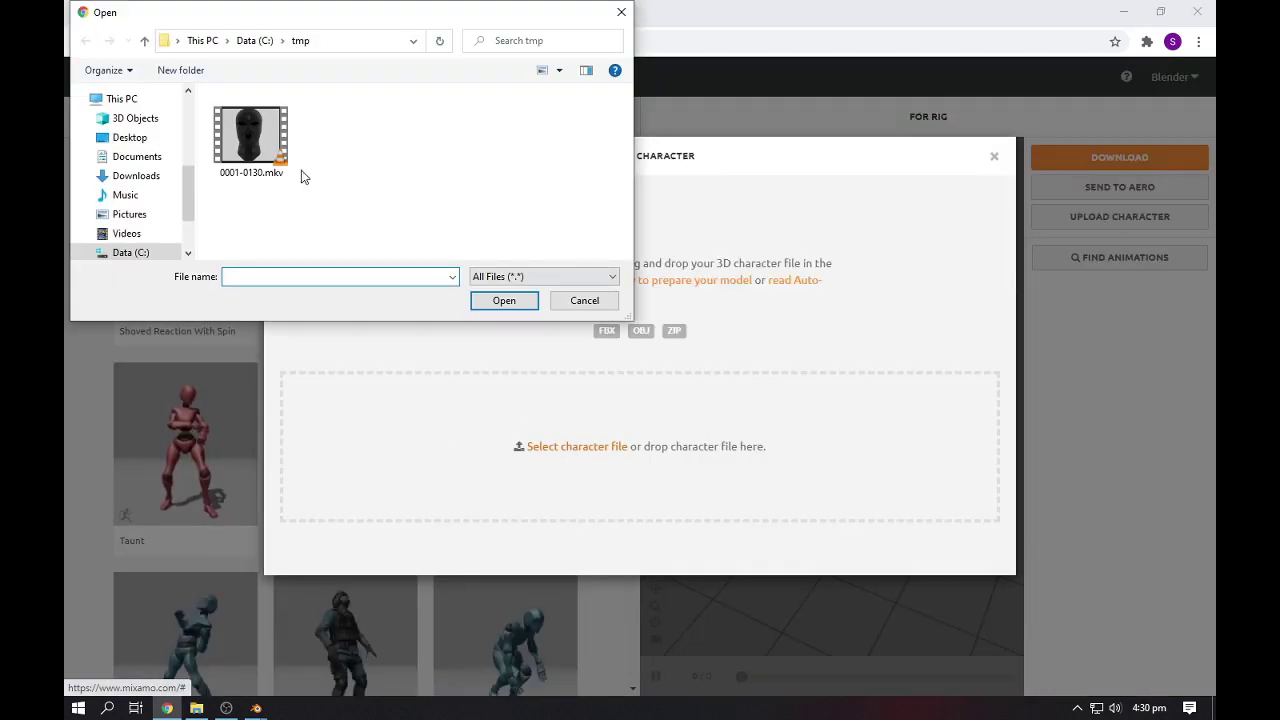
pyautogui.click(585, 297)
pyautogui.rightClick(396, 706)
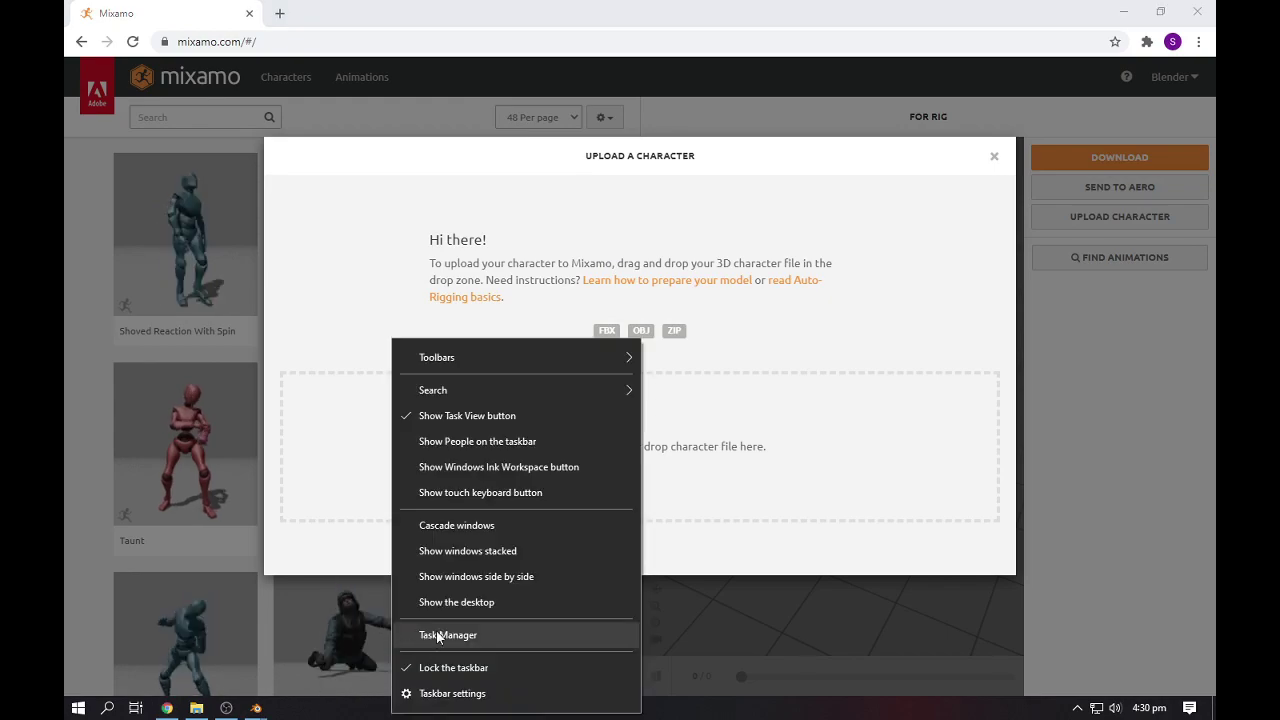
pyautogui.click(444, 601)
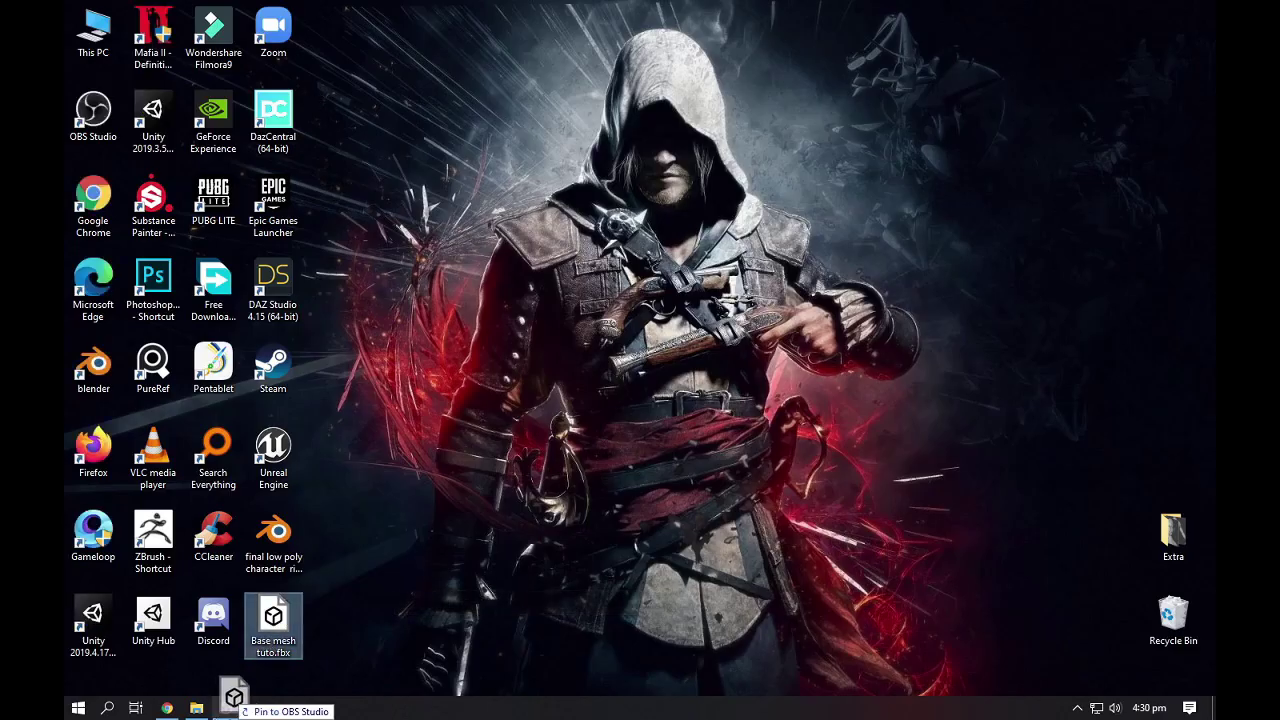
pyautogui.moveTo(254, 708)
pyautogui.moveTo(246, 712); pyautogui.dragTo(620, 456)
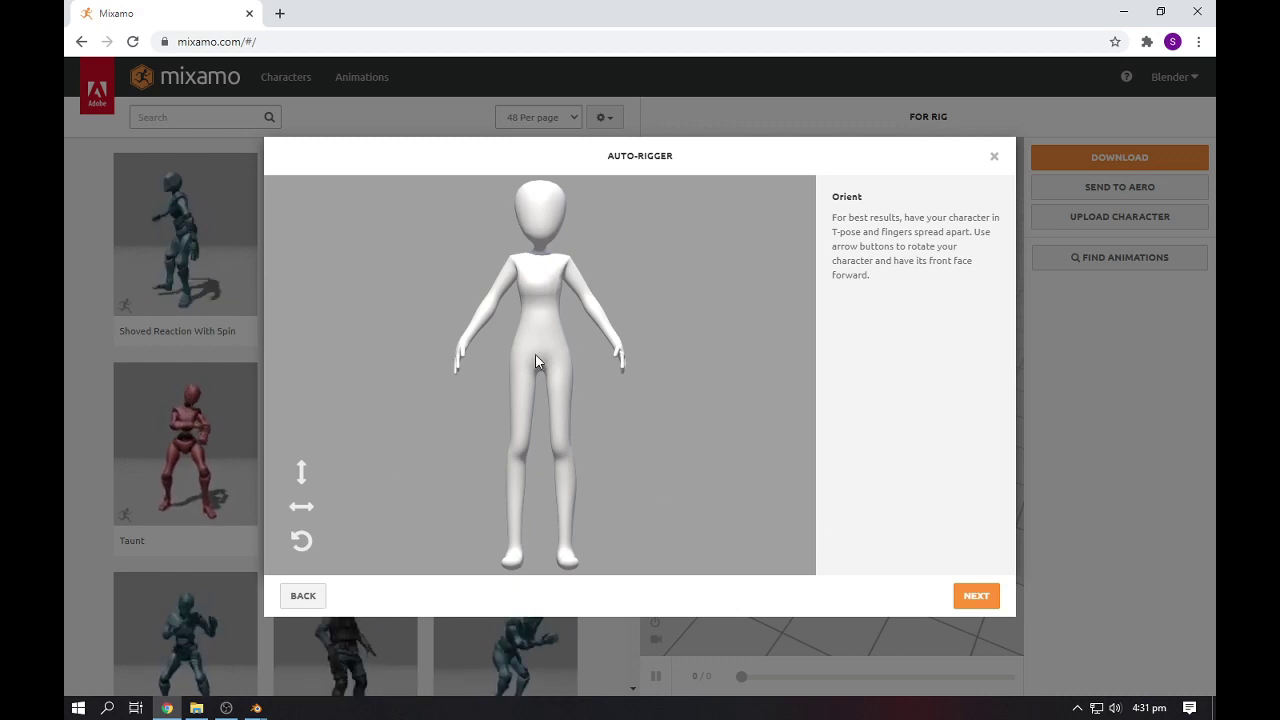
# Accept the character's orientation and place the chin, wrist, elbow and knee markers on the model
pyautogui.click(976, 596)
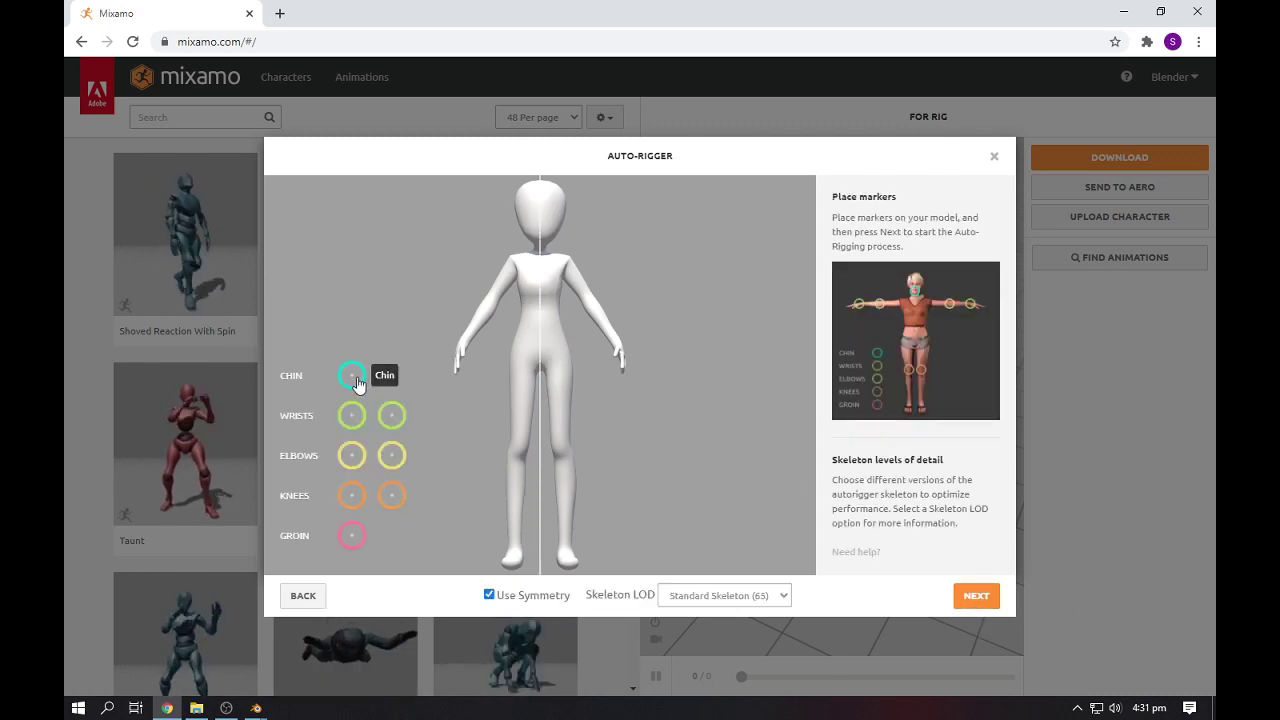
pyautogui.moveTo(352, 375)
pyautogui.mouseDown()
pyautogui.moveTo(515, 278)
pyautogui.moveTo(540, 238)
pyautogui.mouseUp()
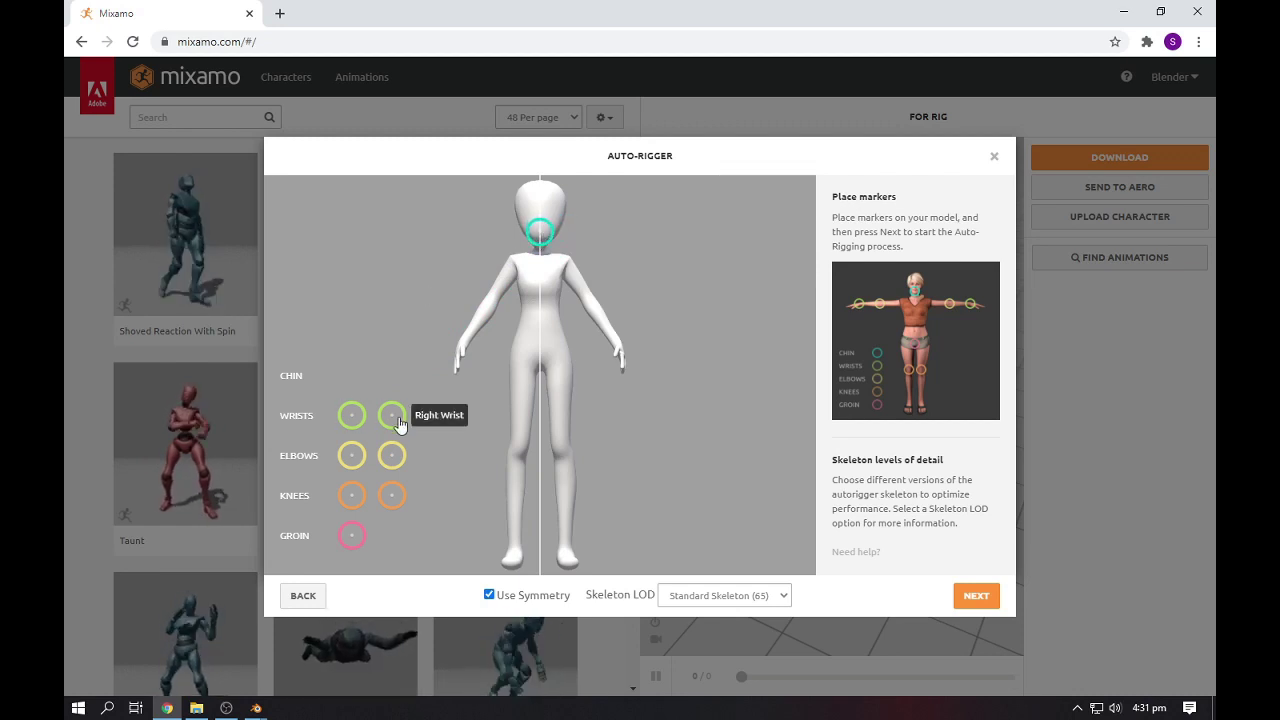
pyautogui.moveTo(392, 415); pyautogui.dragTo(618, 346)
pyautogui.moveTo(395, 460); pyautogui.dragTo(592, 309)
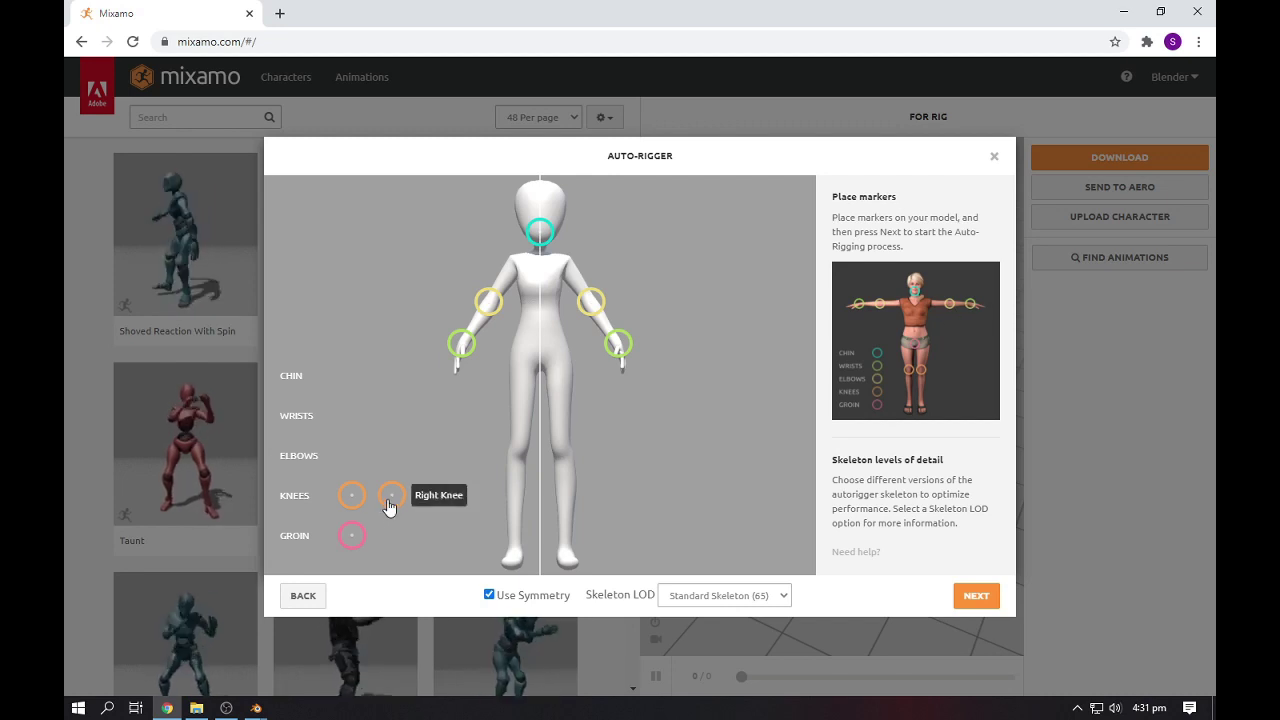
pyautogui.moveTo(388, 505); pyautogui.dragTo(561, 457)
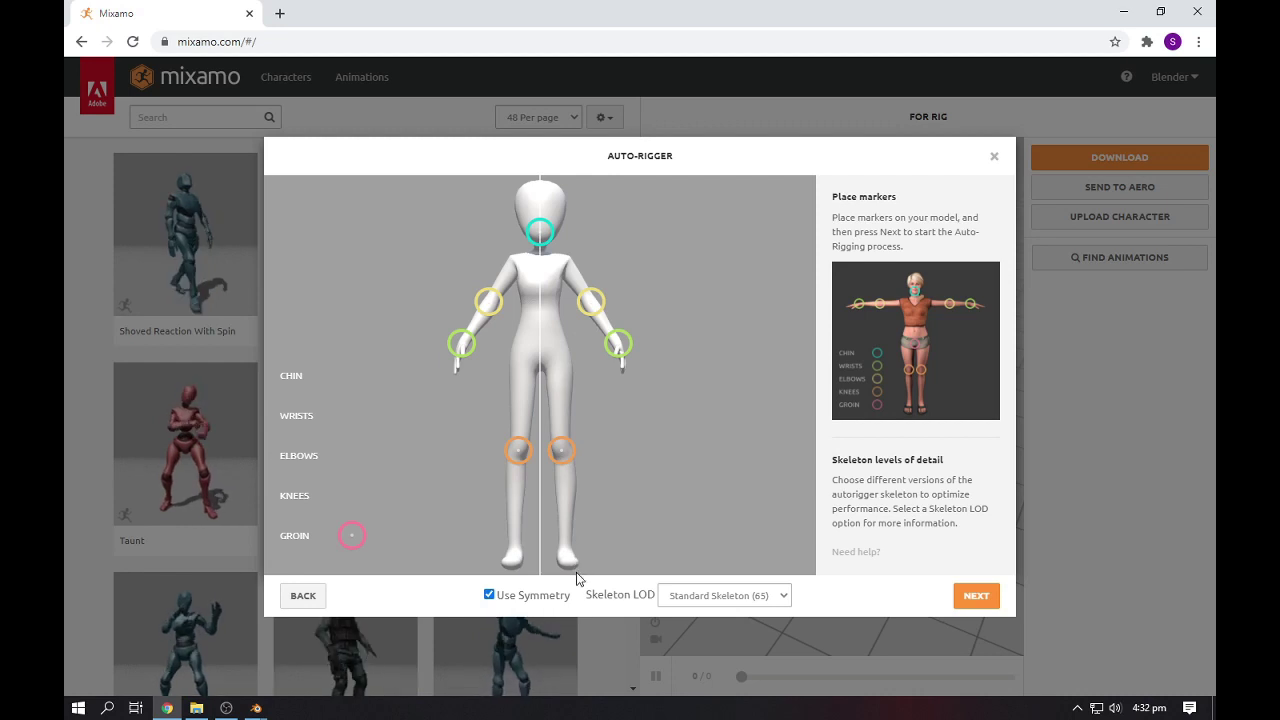
# Keep Use Symmetry enabled for the markers and choose Standard Skeleton (65) as the skeleton level of detail
pyautogui.click(489, 595)
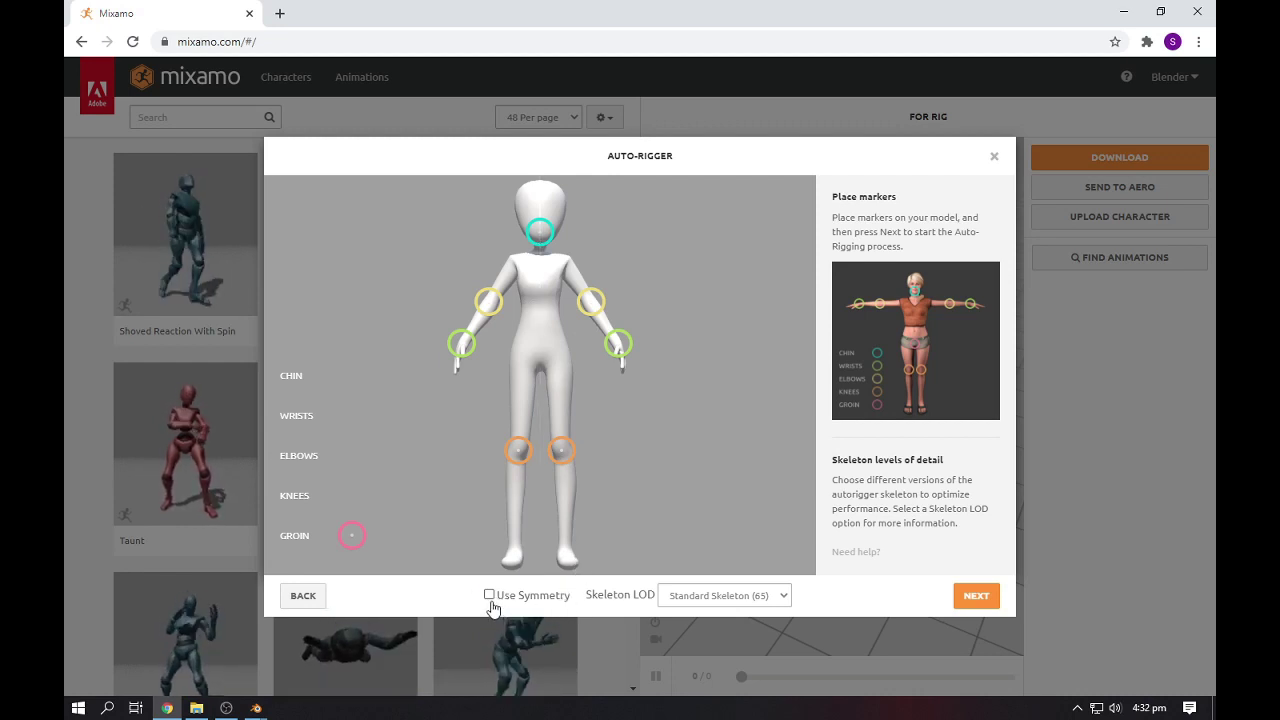
pyautogui.click(489, 595)
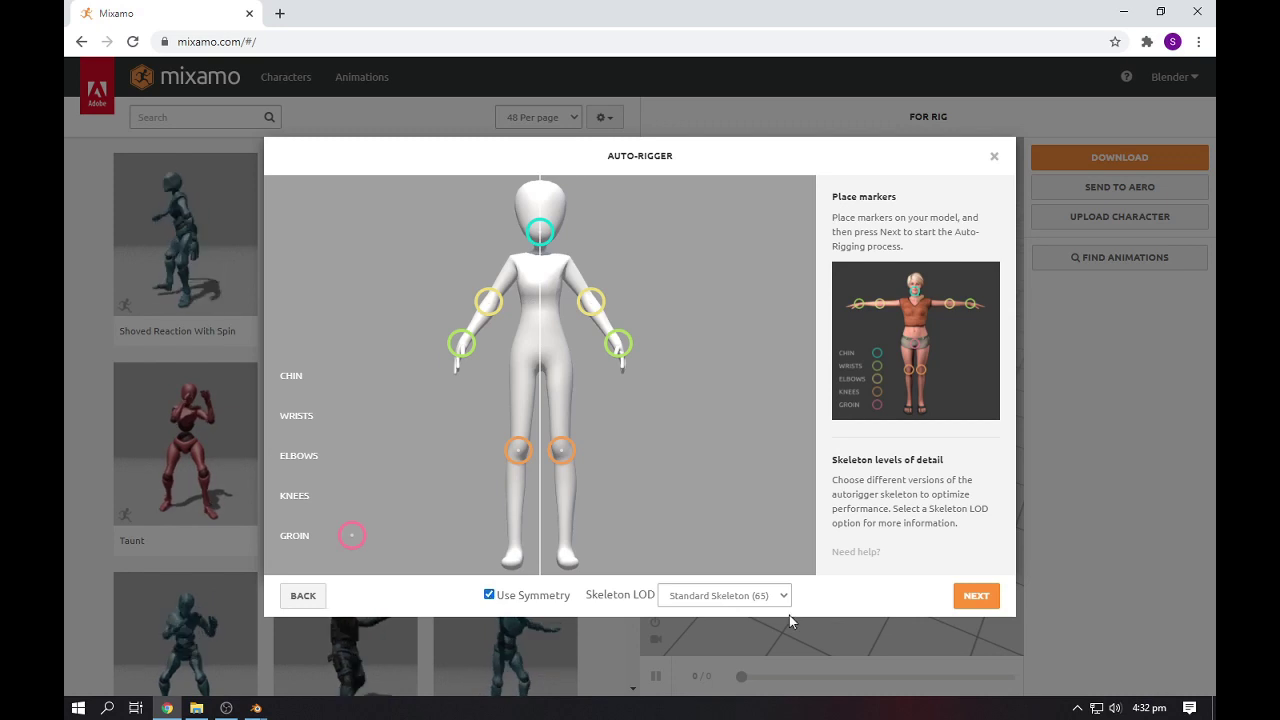
pyautogui.click(721, 596)
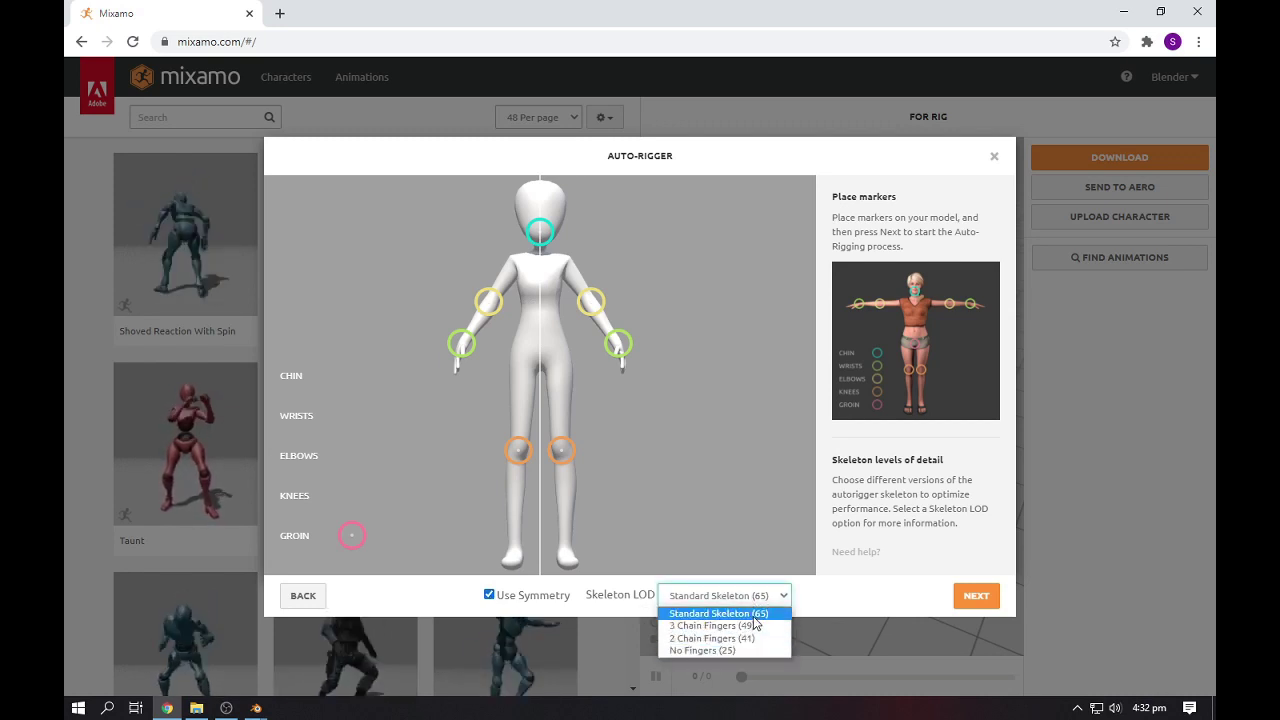
pyautogui.click(754, 615)
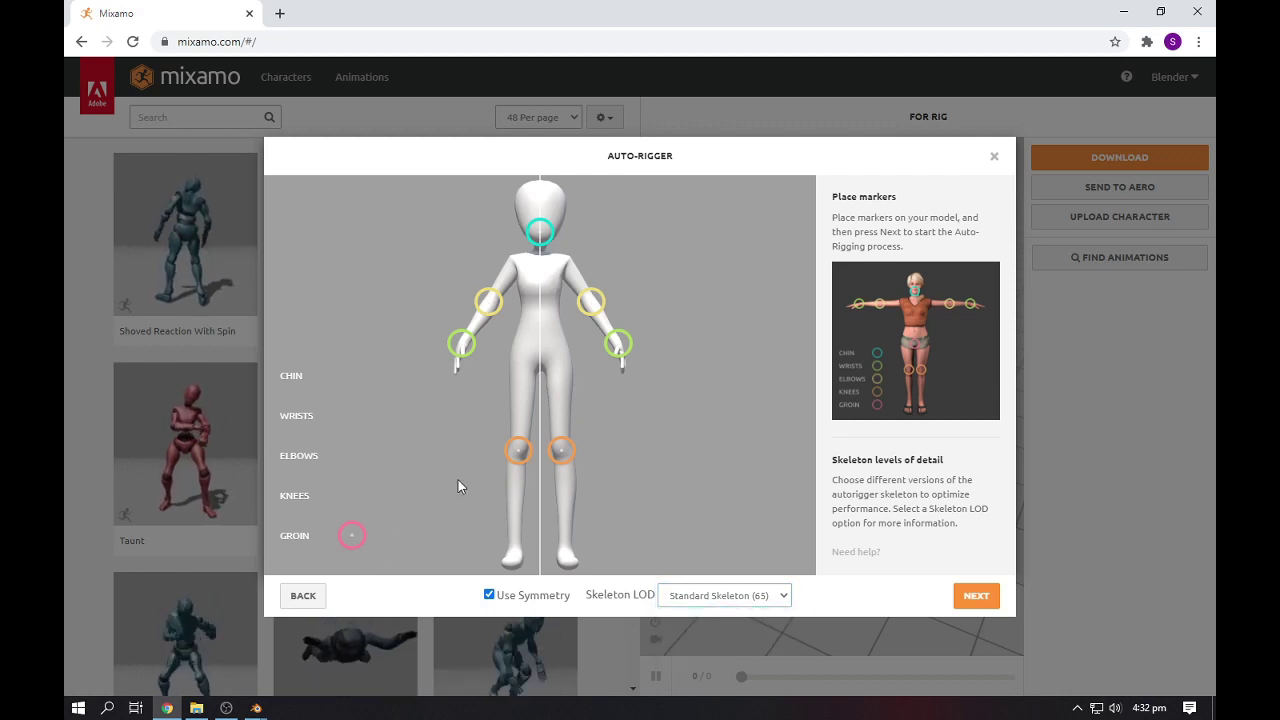
# Place the groin marker, run the auto-rigging and proceed with the newly uploaded character
pyautogui.moveTo(352, 535)
pyautogui.mouseDown()
pyautogui.moveTo(560, 364)
pyautogui.moveTo(541, 358)
pyautogui.mouseUp()
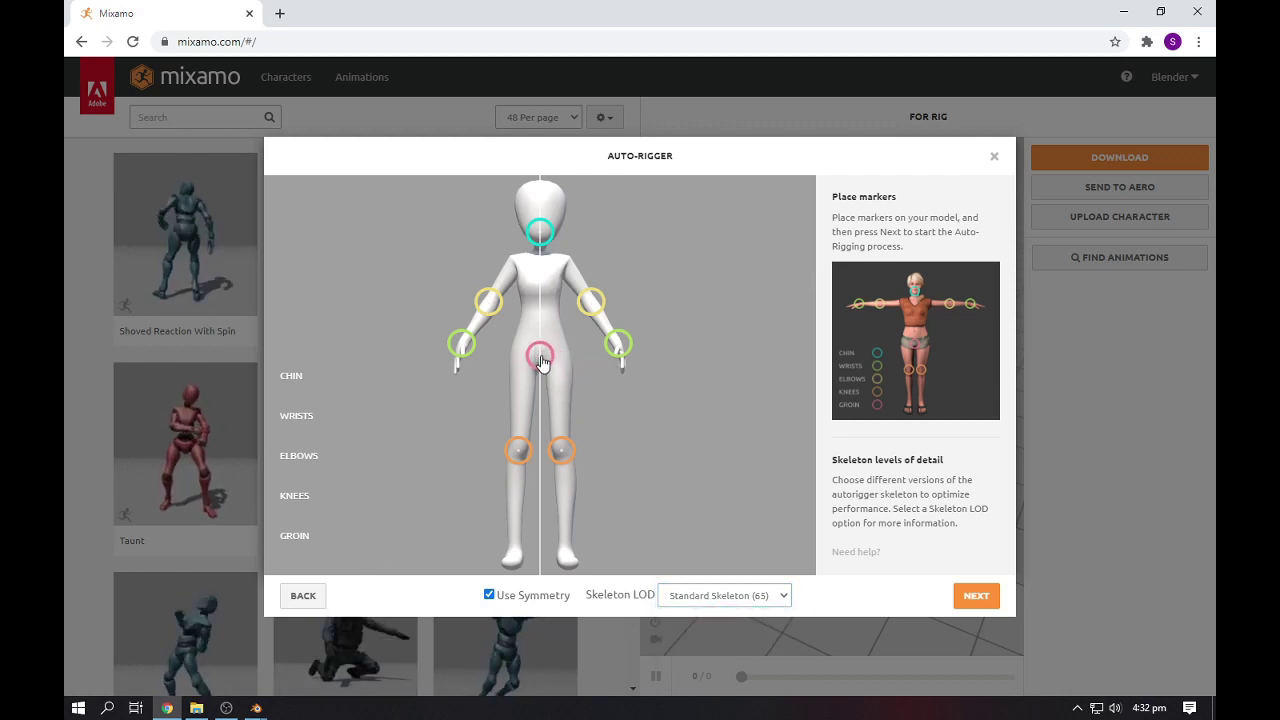
pyautogui.click(965, 598)
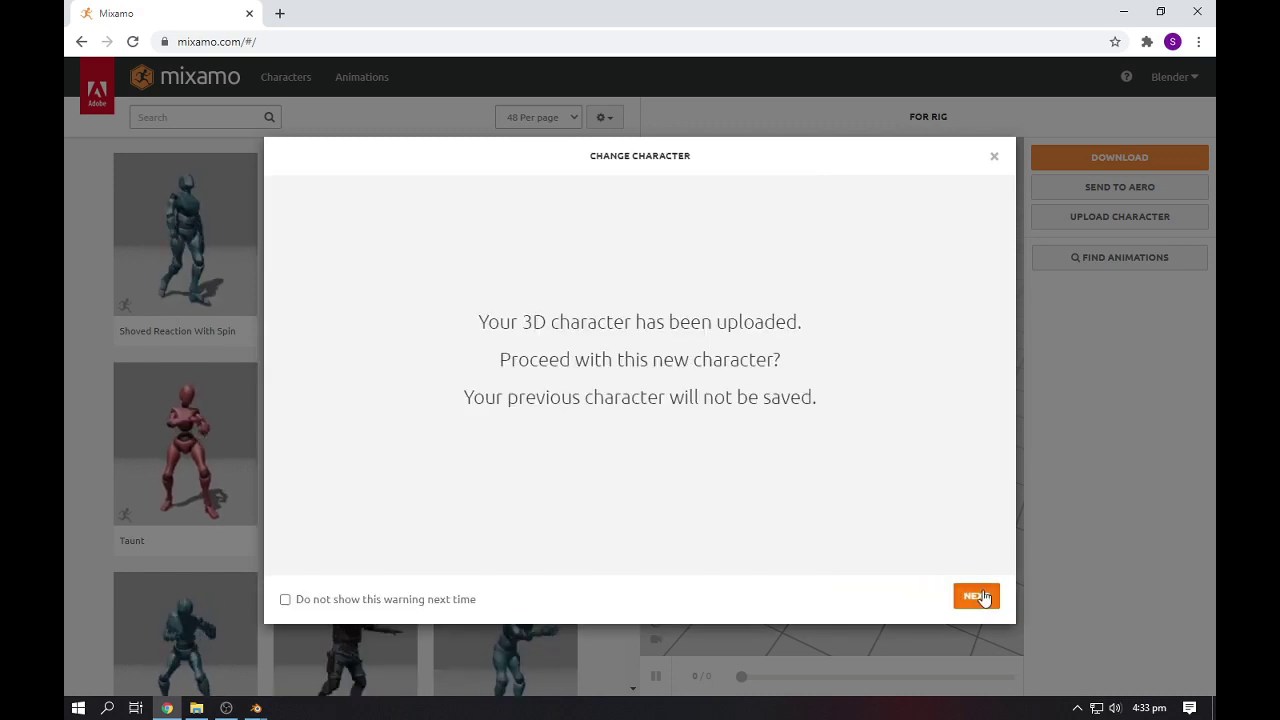
pyautogui.click(981, 596)
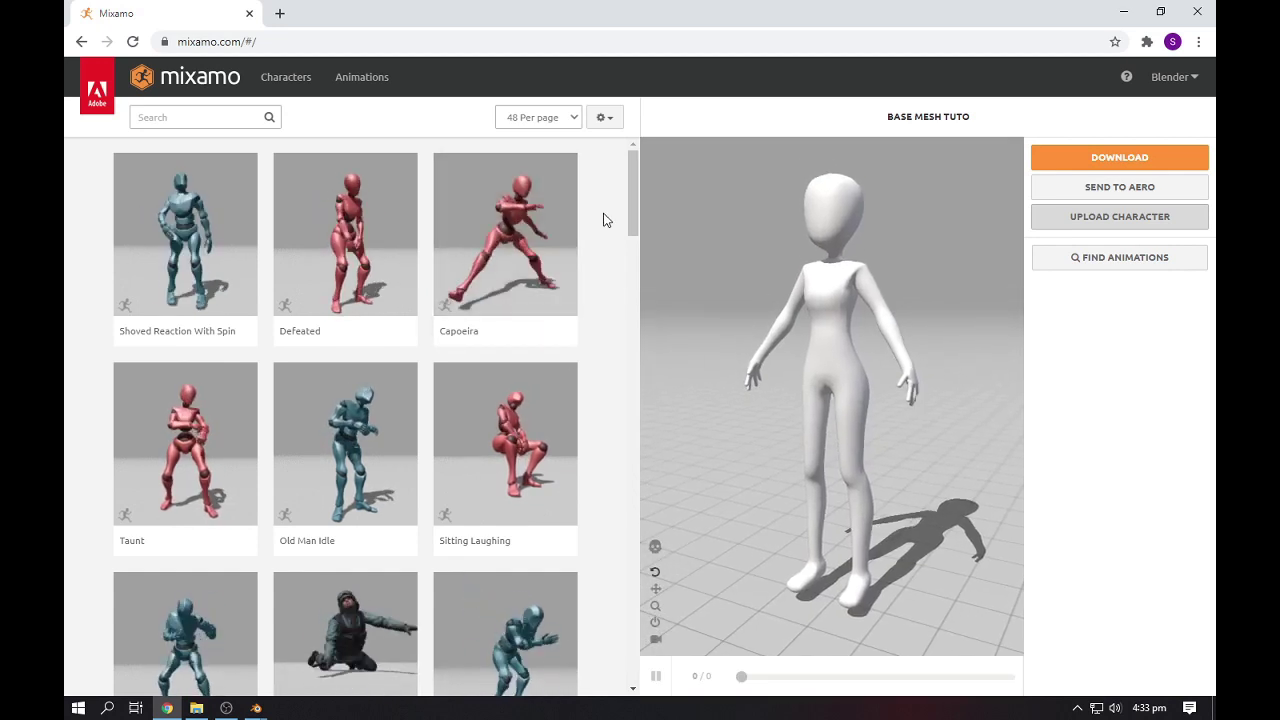
# Preview the Capoeira and Defeated animations on the rigged character and apply the Taunt animation
pyautogui.click(537, 246)
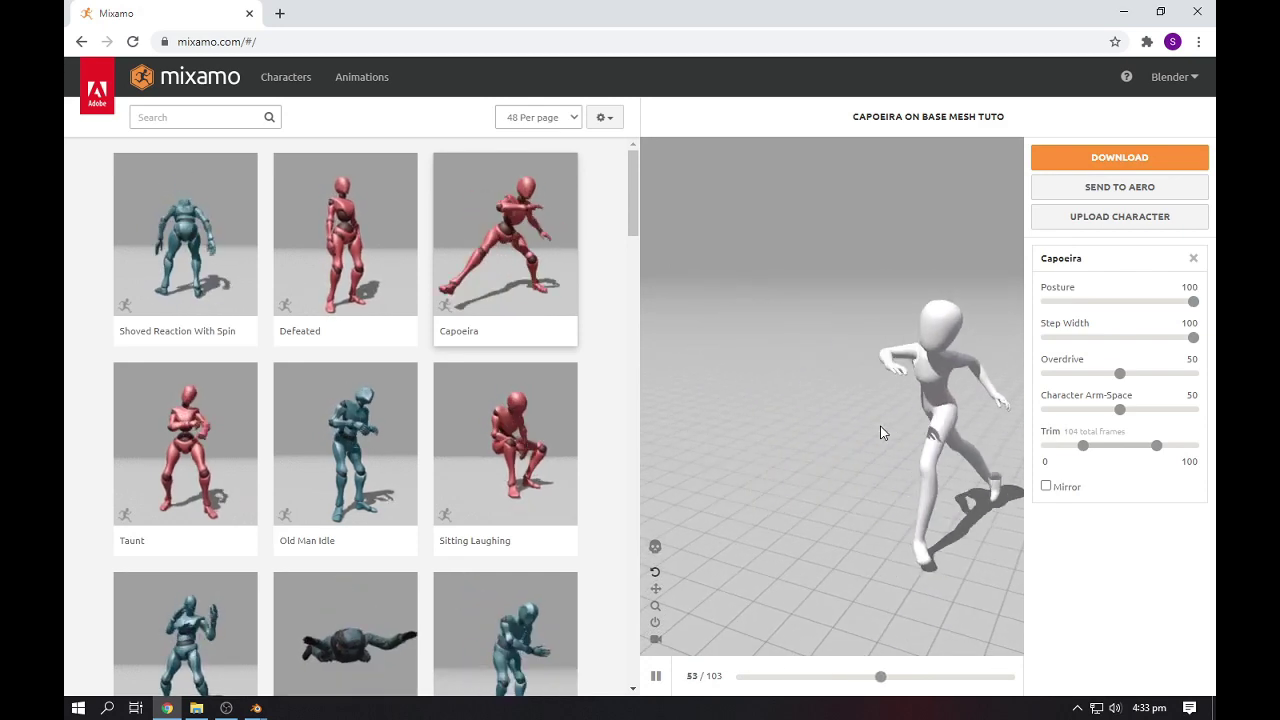
pyautogui.click(318, 330)
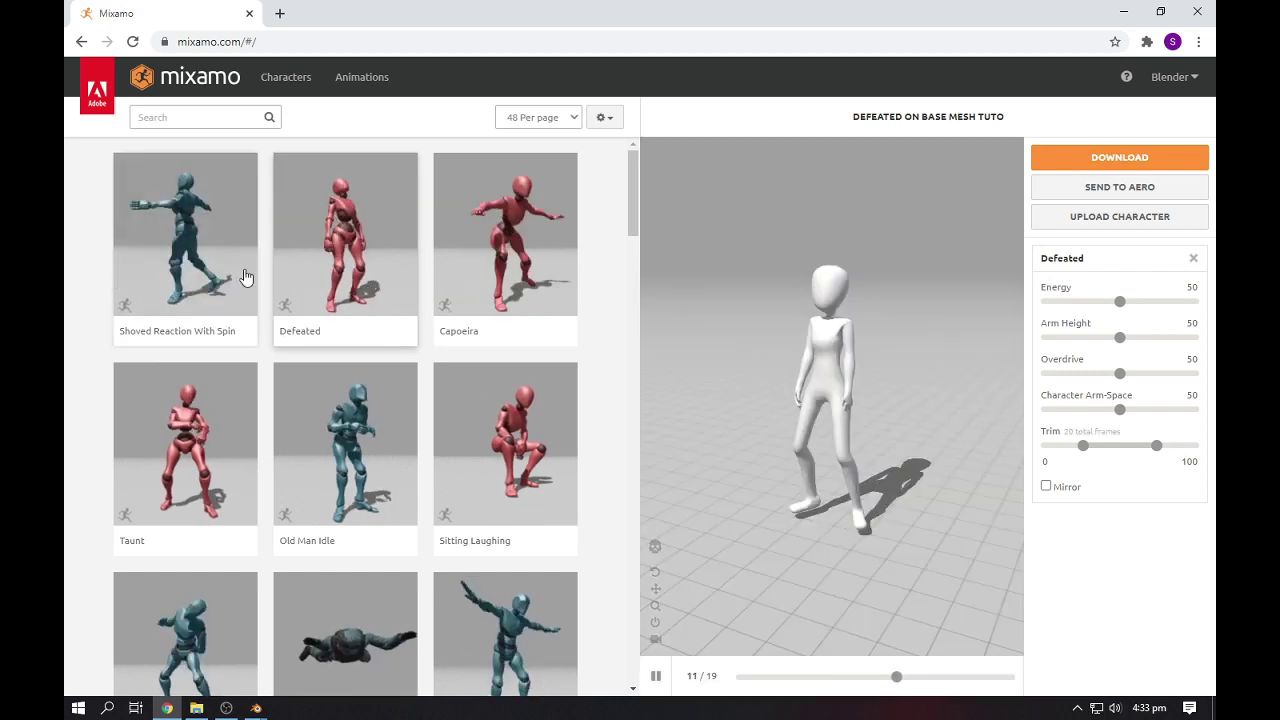
pyautogui.click(197, 467)
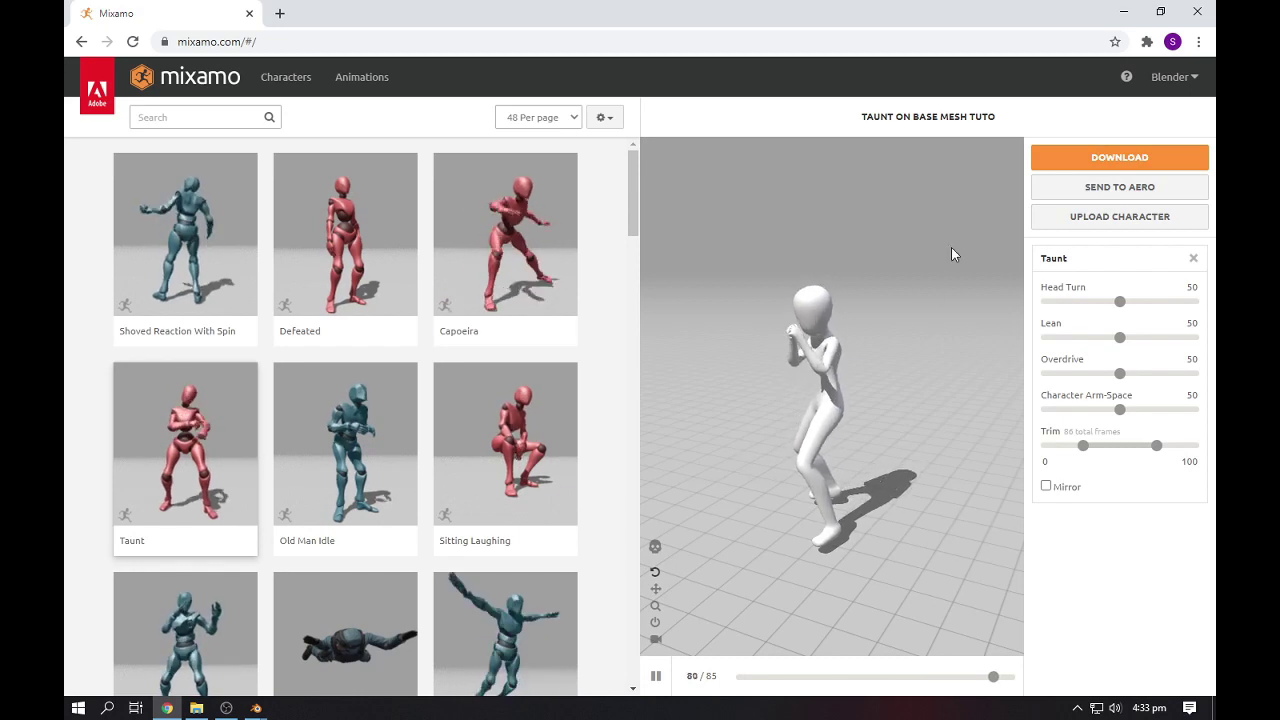
# Download the Taunt animation as FBX Binary with skin, at 30 frames per second and with no keyframe reduction
pyautogui.click(1055, 160)
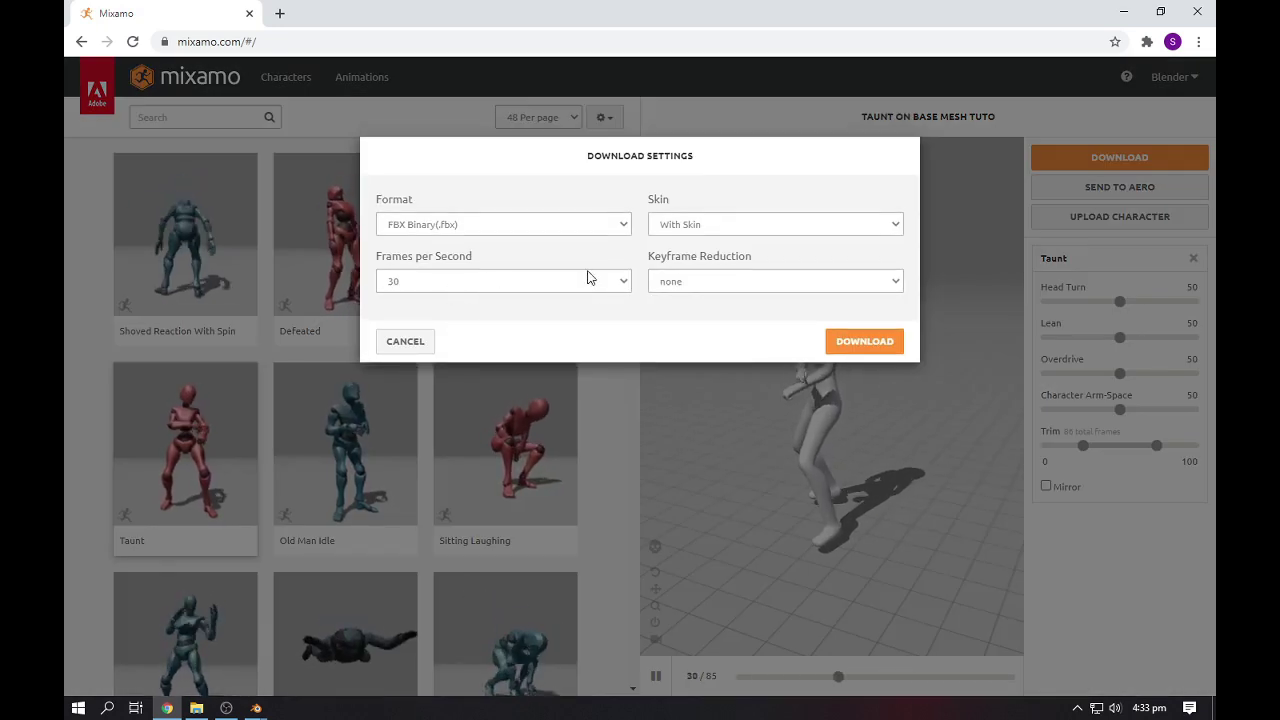
pyautogui.click(711, 228)
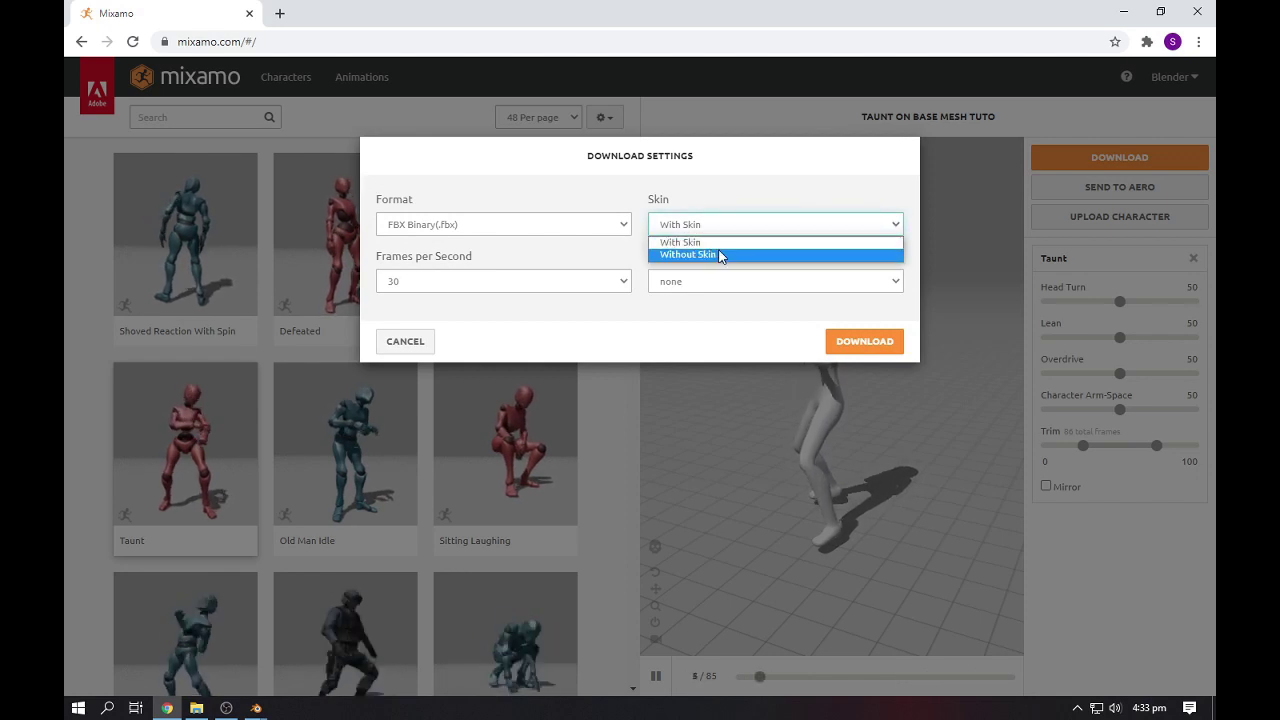
pyautogui.click(719, 256)
pyautogui.click(680, 282)
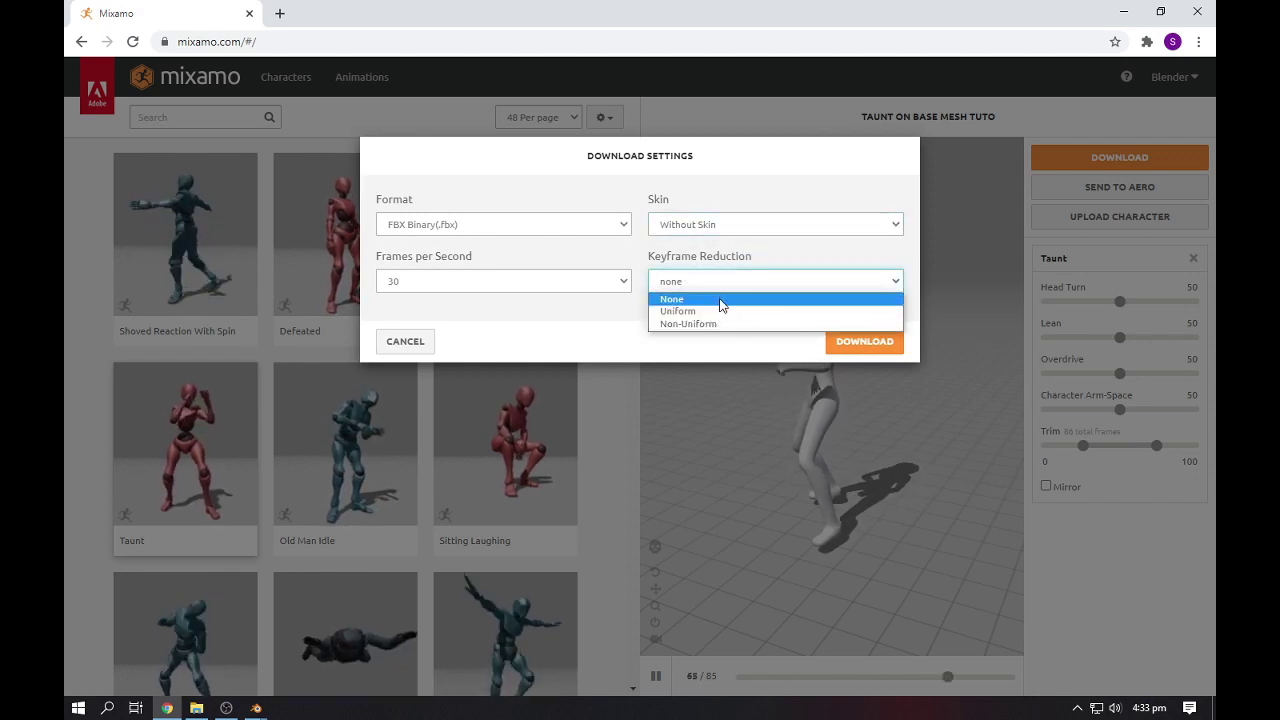
pyautogui.click(726, 287)
pyautogui.click(726, 232)
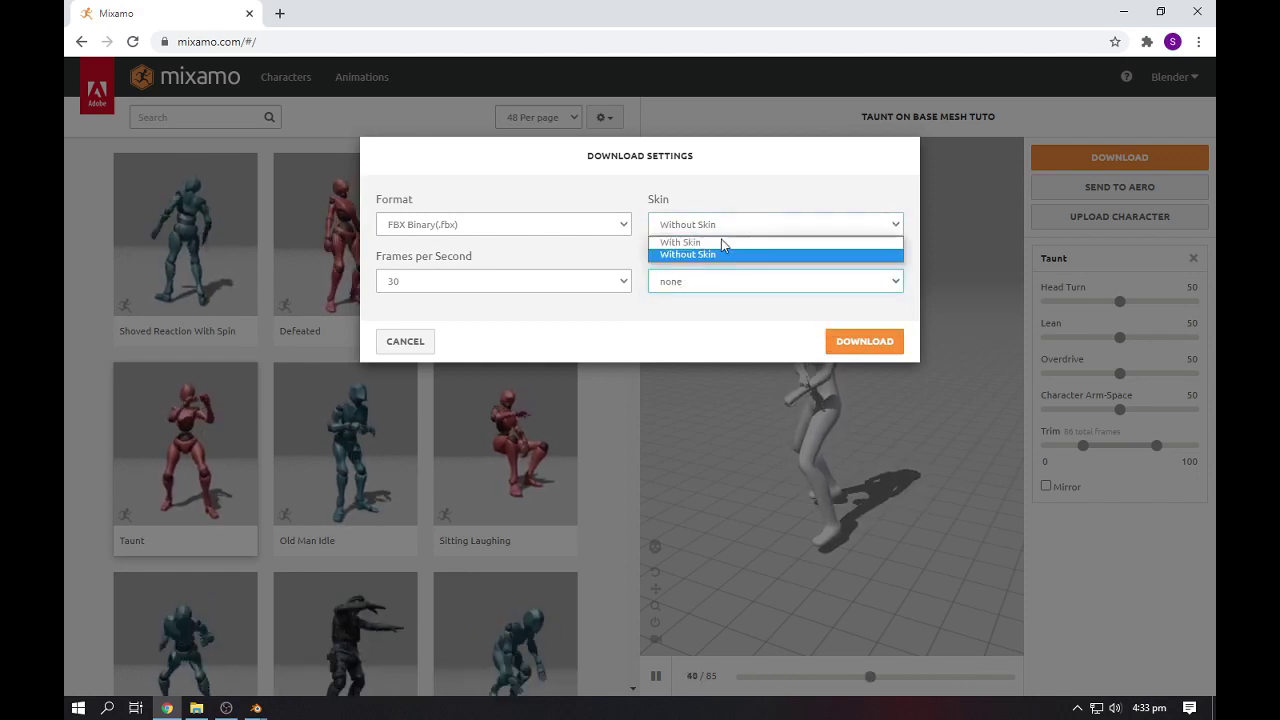
pyautogui.click(714, 242)
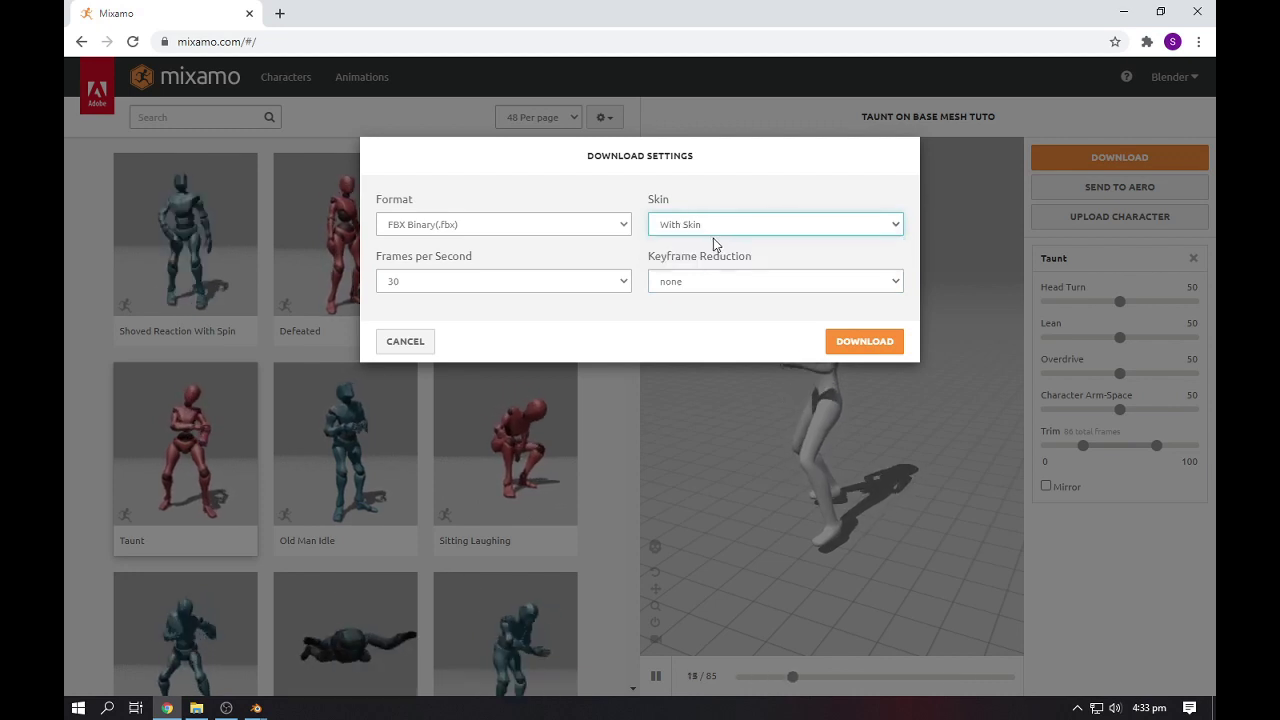
pyautogui.click(862, 342)
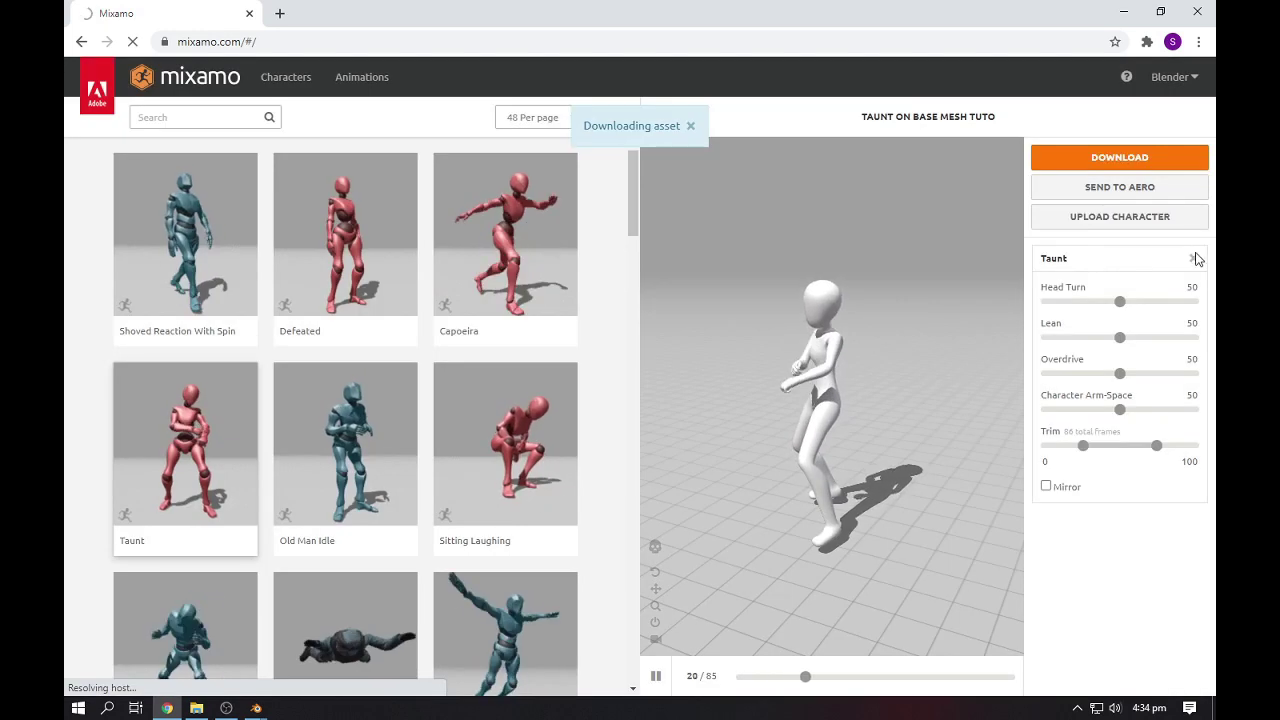
pyautogui.click(1194, 259)
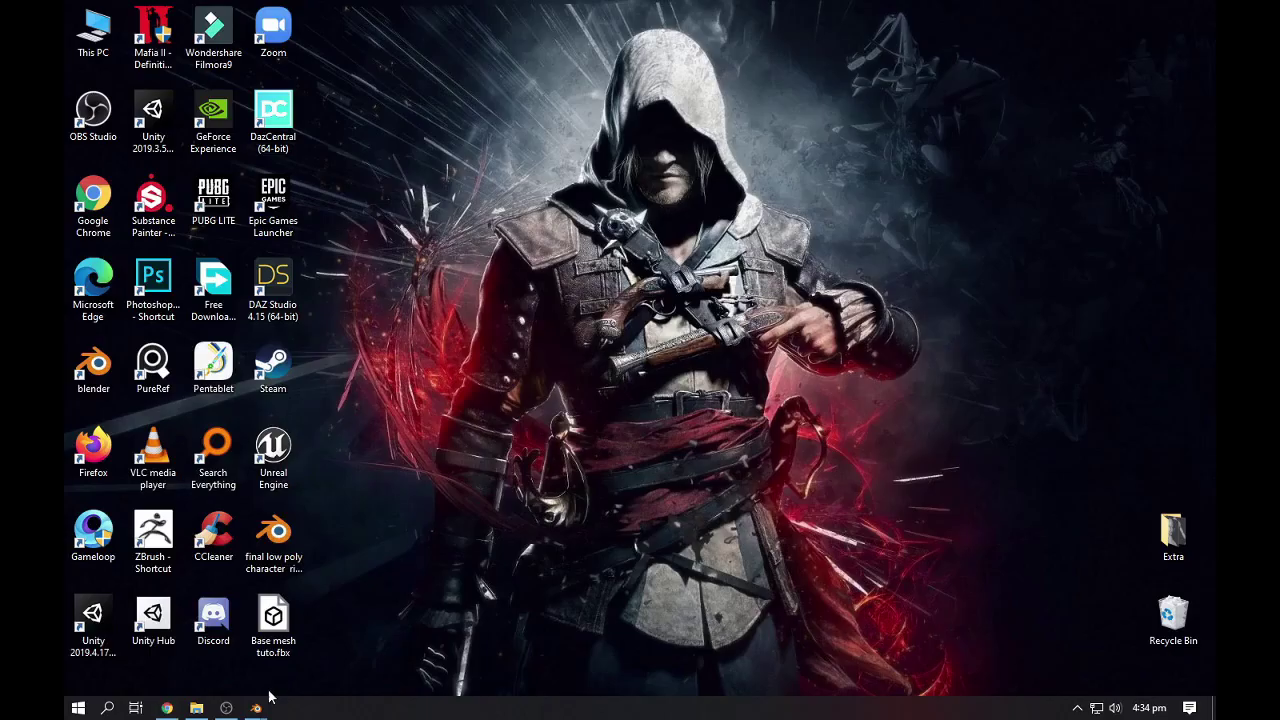
# Switch to the Blender window holding Base mesh tuto.blend and locate the newly downloaded FBX in the Downloads folder
pyautogui.moveTo(257, 706)
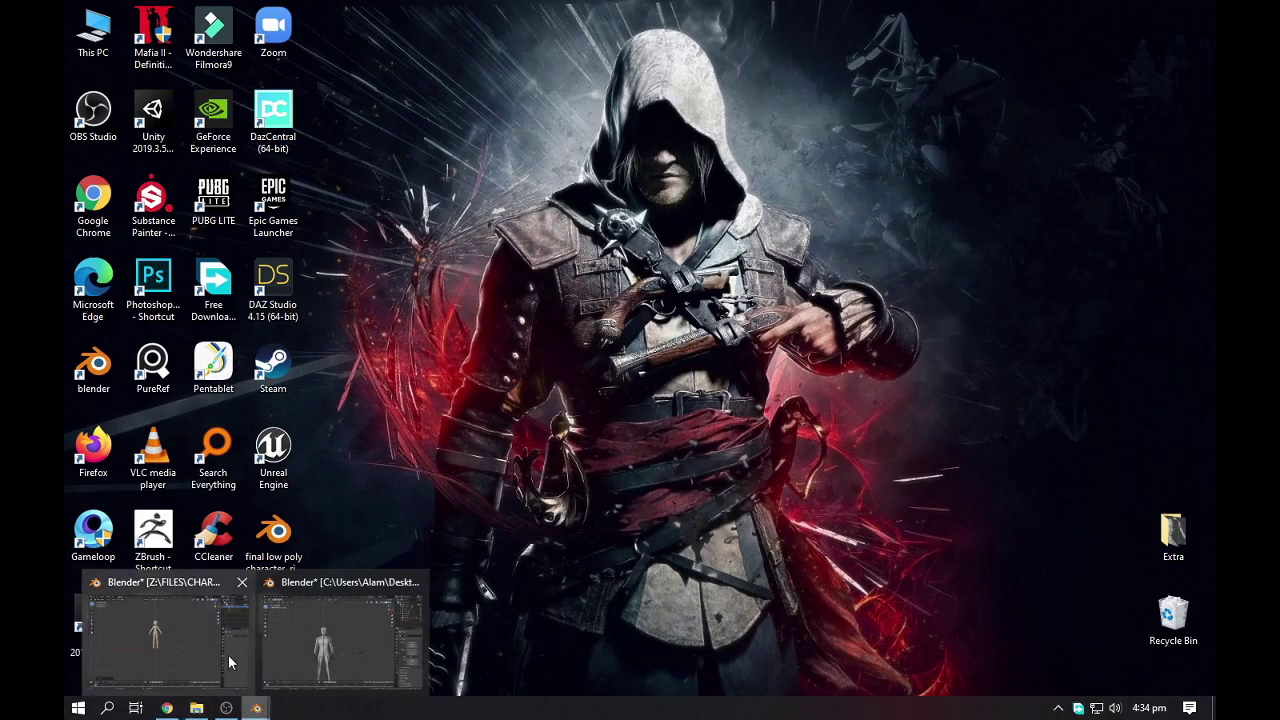
pyautogui.click(155, 638)
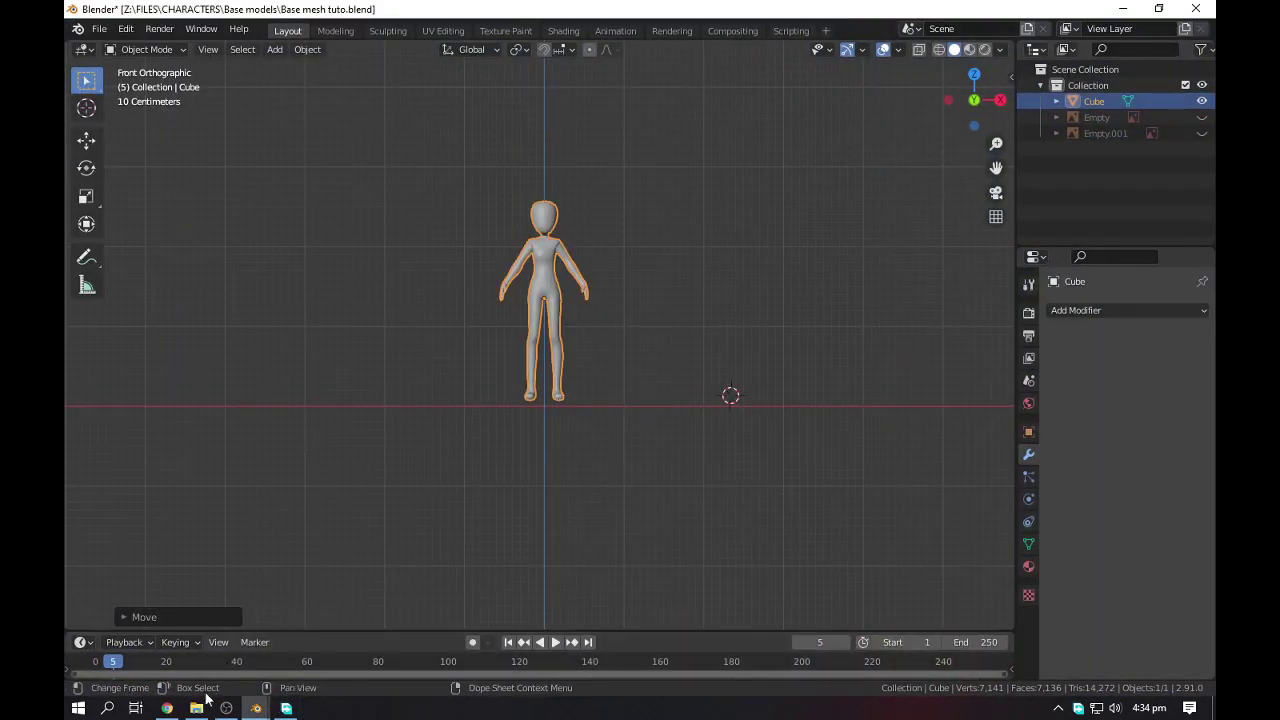
pyautogui.click(197, 708)
pyautogui.click(219, 210)
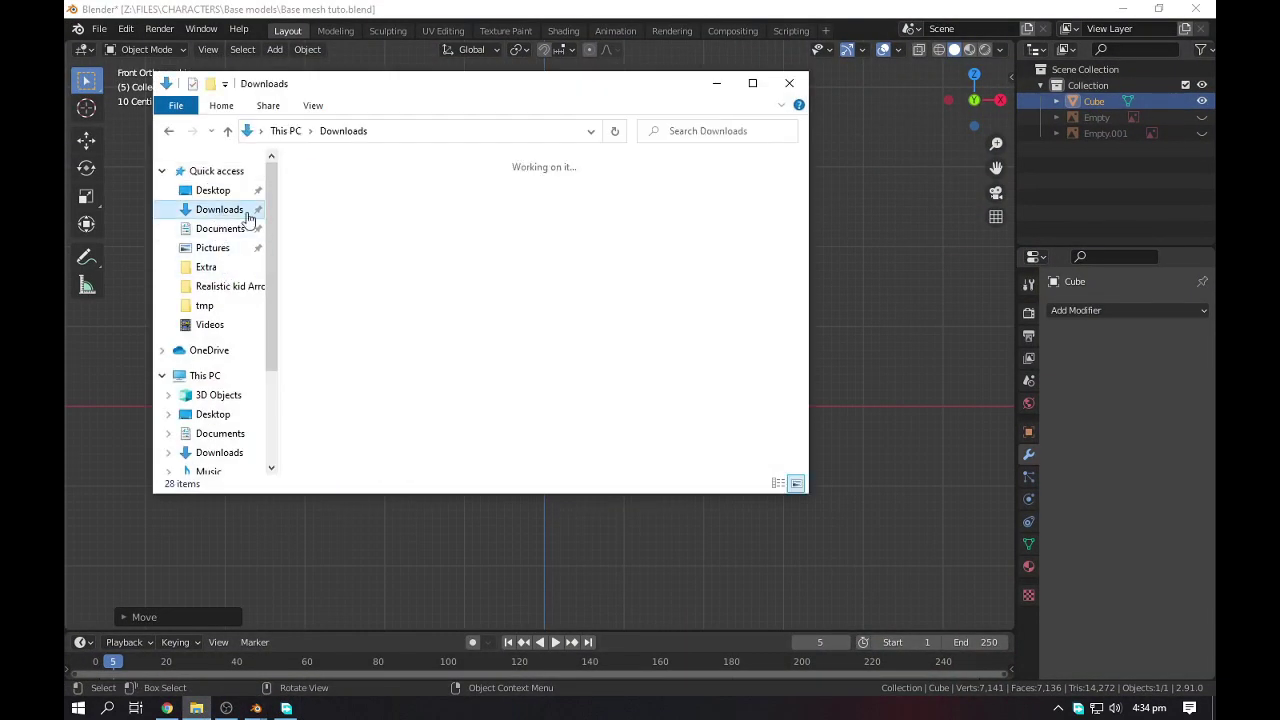
pyautogui.click(345, 233)
pyautogui.click(627, 273)
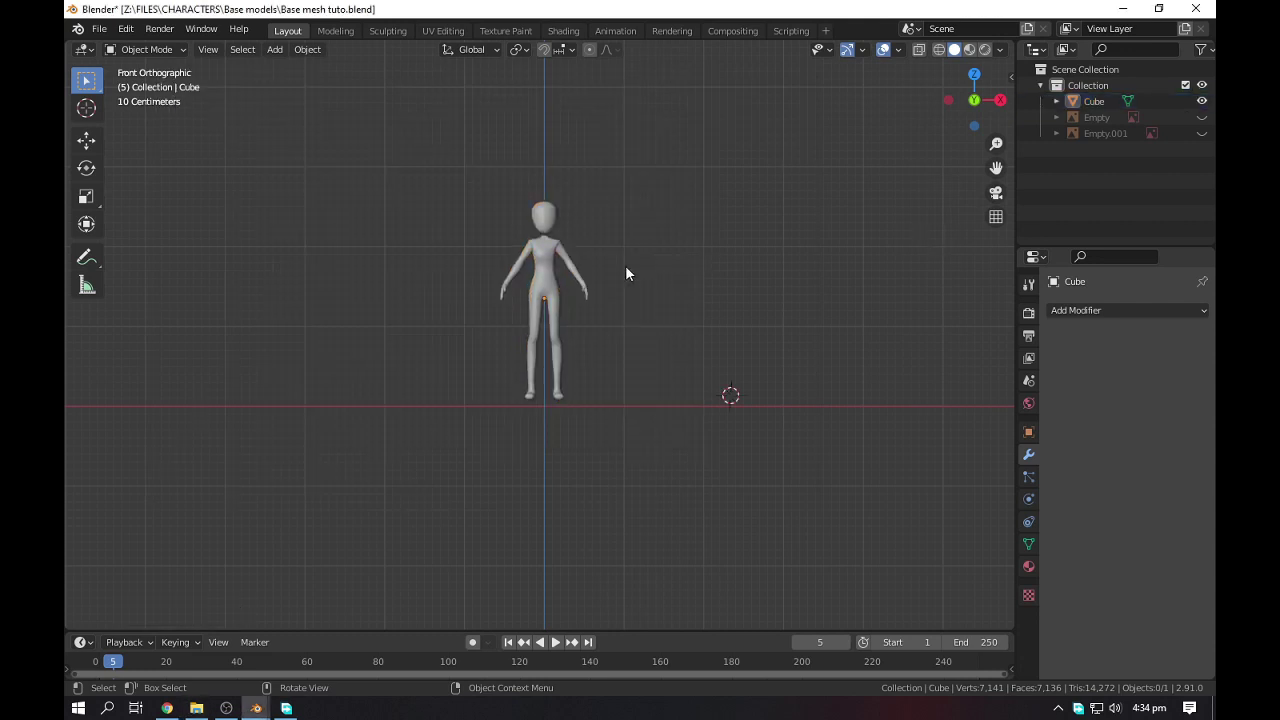
# Import the downloaded Taunt FBX file from the Downloads folder into the scene with the default import settings
pyautogui.press('F4')
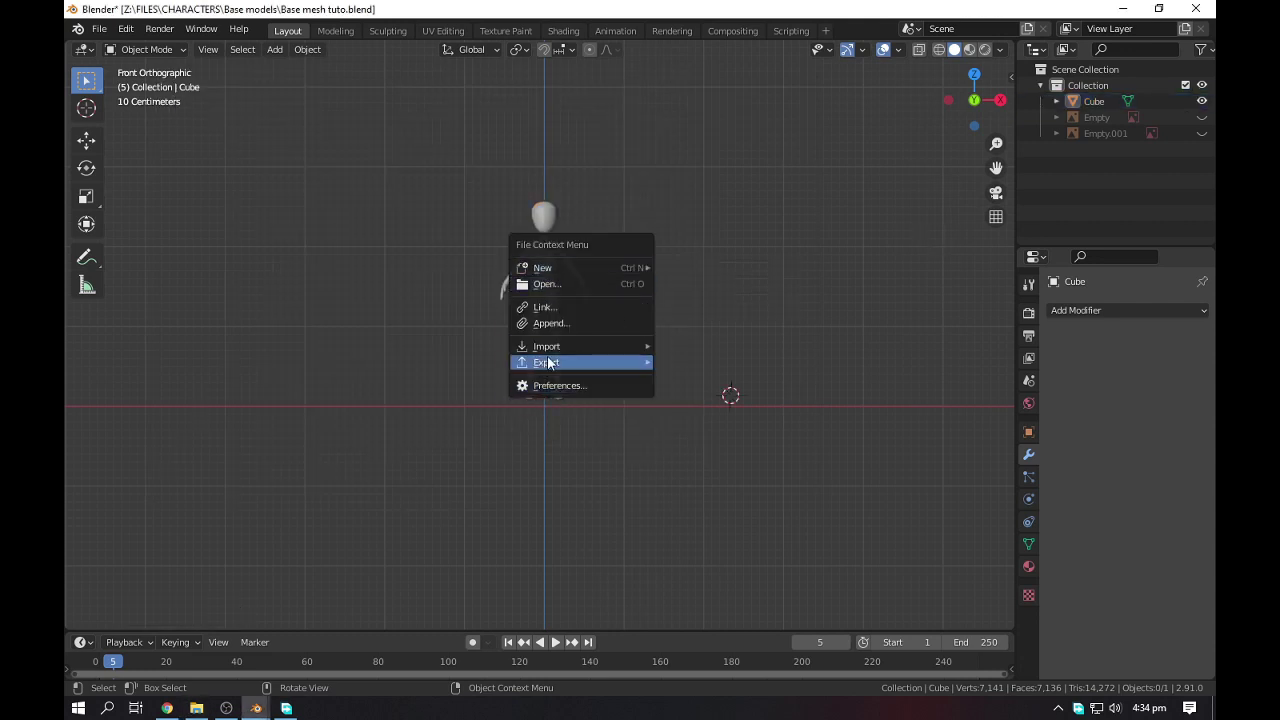
pyautogui.moveTo(560, 346)
pyautogui.click(743, 443)
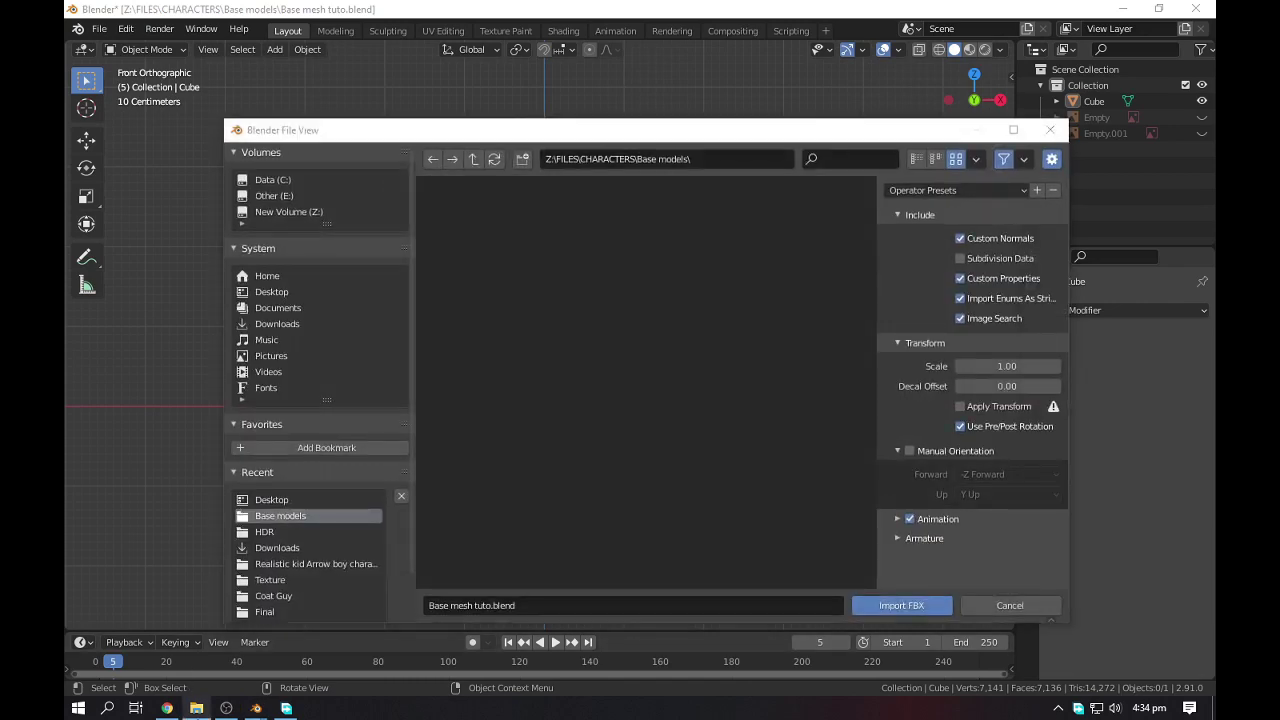
pyautogui.hotkey('alt', 'Tab')
pyautogui.moveTo(334, 225); pyautogui.dragTo(668, 524)
pyautogui.click(901, 605)
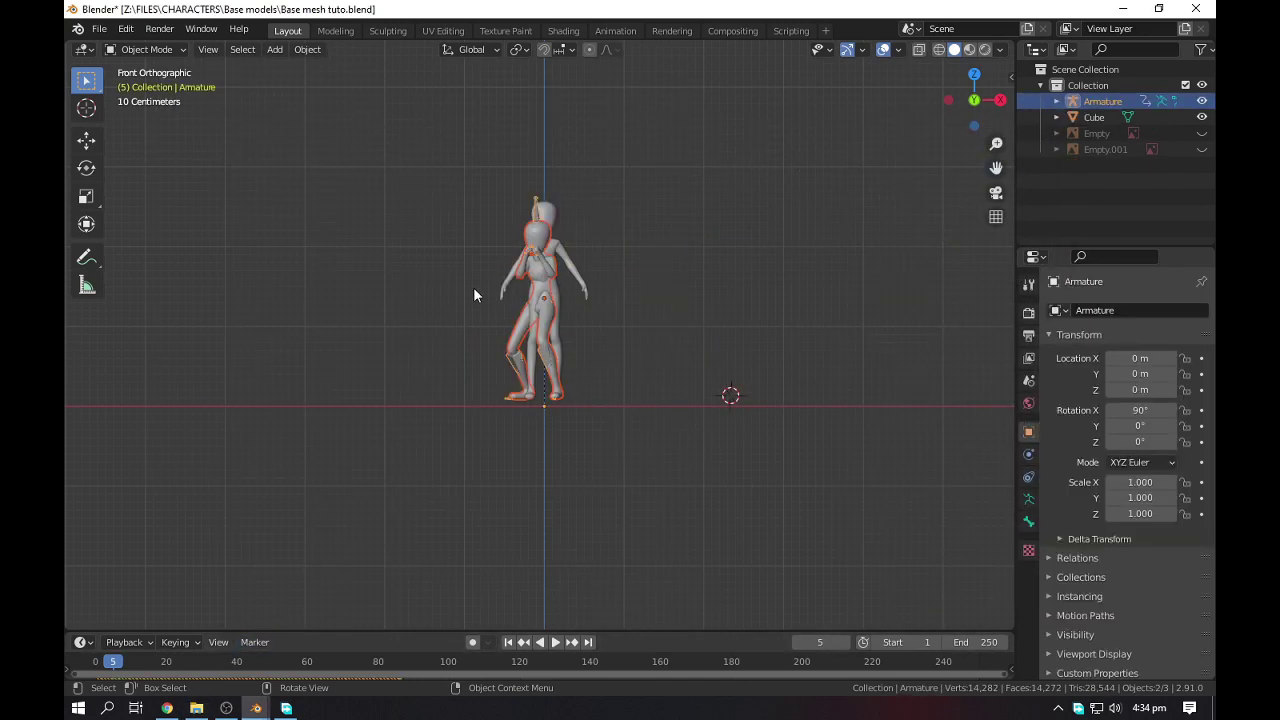
# Move the imported rig about 2.8 m along negative X, clear of the base mesh, and set its armature to display in front
pyautogui.moveTo(560, 297); pyautogui.dragTo(293, 298)
pyautogui.keyDown('shift'); pyautogui.moveTo(293, 298); pyautogui.dragTo(446, 313, button='middle'); pyautogui.keyUp('shift')
pyautogui.click(403, 193)
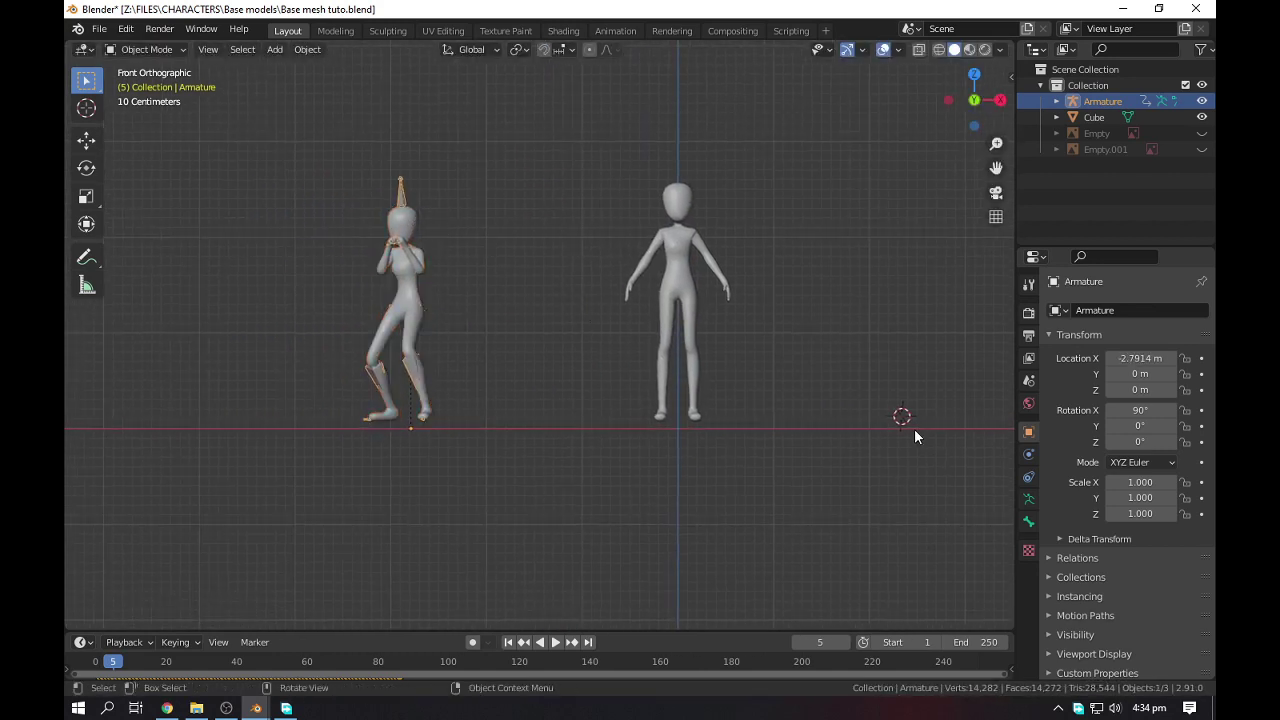
pyautogui.click(1028, 498)
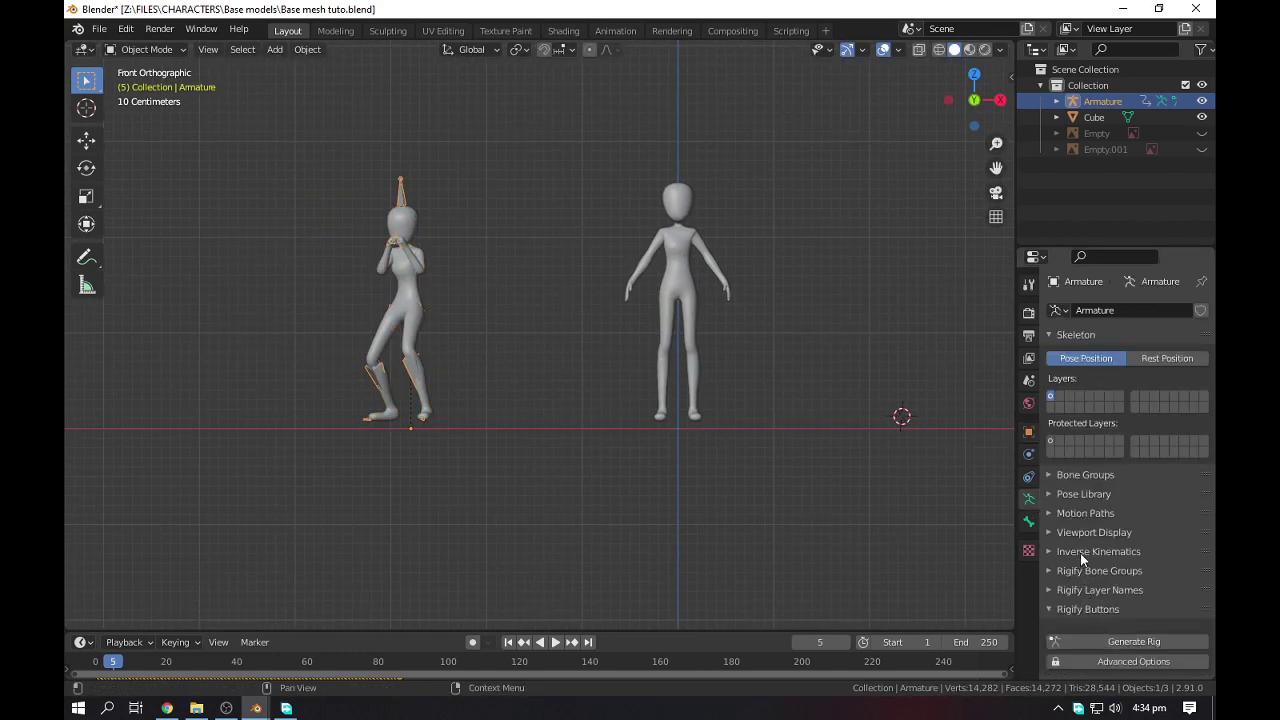
pyautogui.click(1089, 534)
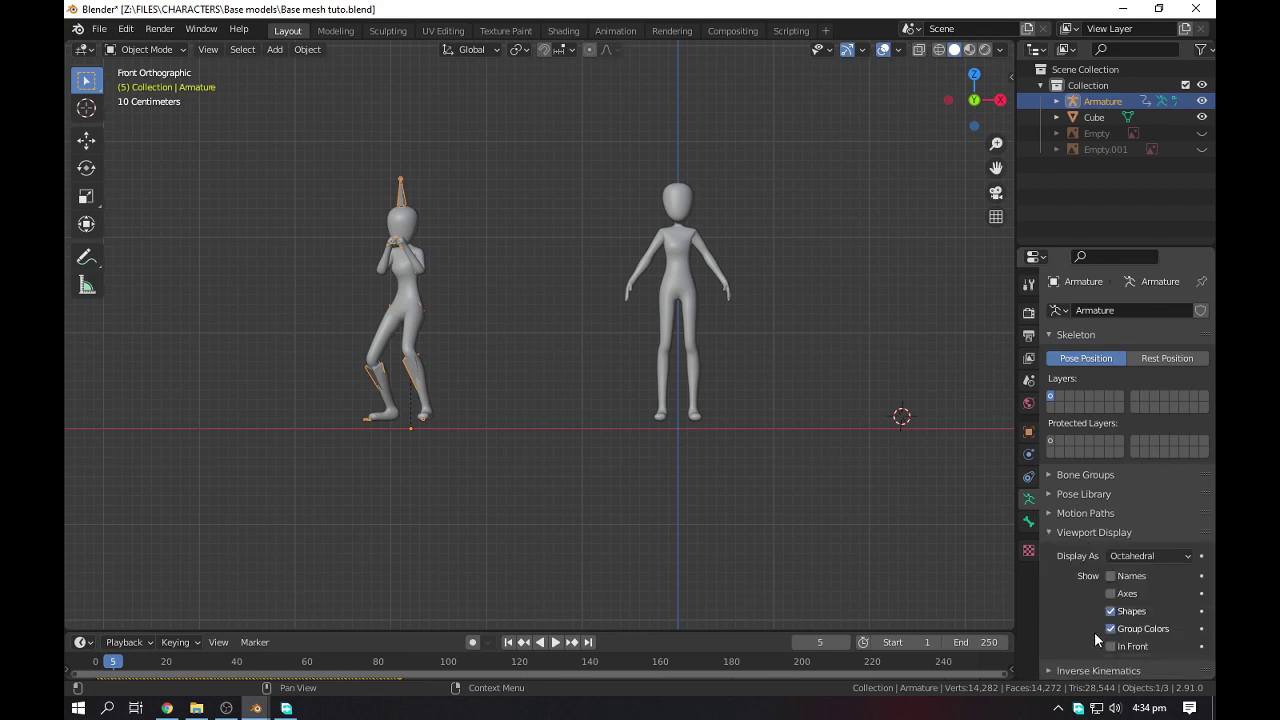
pyautogui.click(1110, 646)
pyautogui.moveTo(400, 386)
pyautogui.keyDown('shift'); pyautogui.mouseDown(button='middle')
pyautogui.moveTo(630, 409)
pyautogui.moveTo(329, 352)
pyautogui.mouseUp(button='middle'); pyautogui.keyUp('shift')
pyautogui.scroll(3, 633, 409)
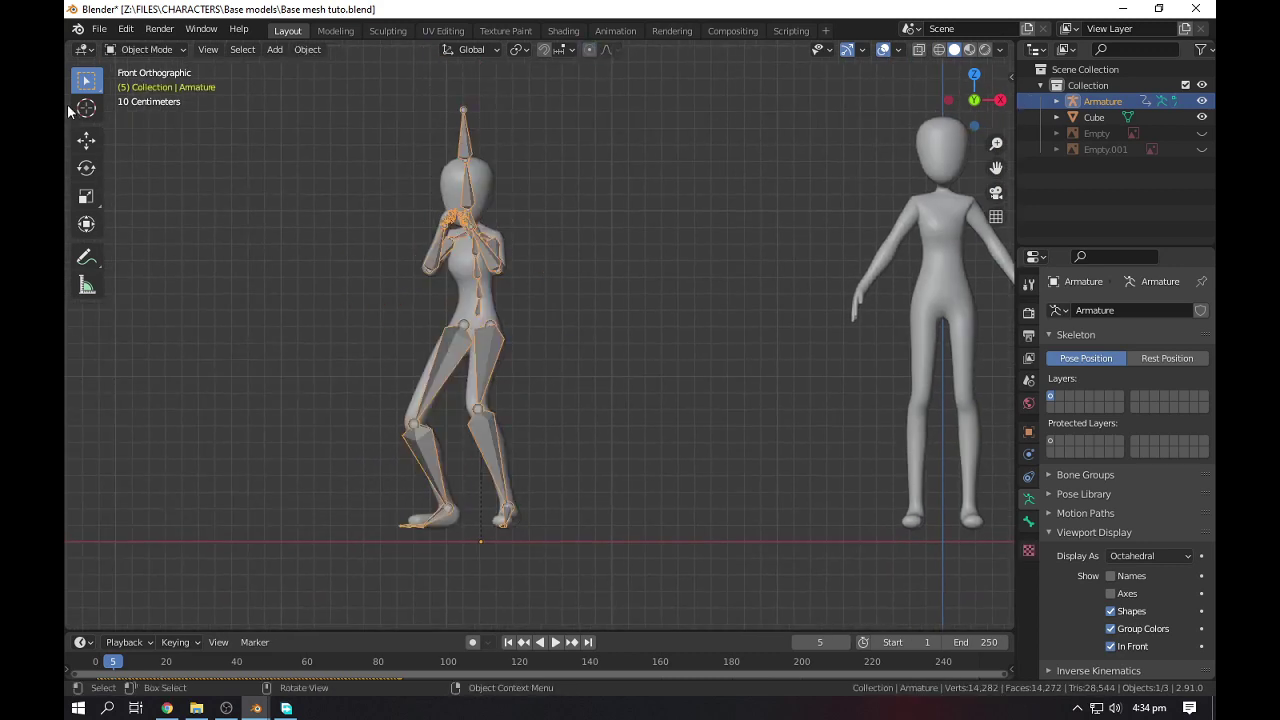
# Switch the armature to Pose Mode and try rotating the left thigh, spine and right thigh bones, cancelling each rotation
pyautogui.click(147, 49)
pyautogui.click(146, 103)
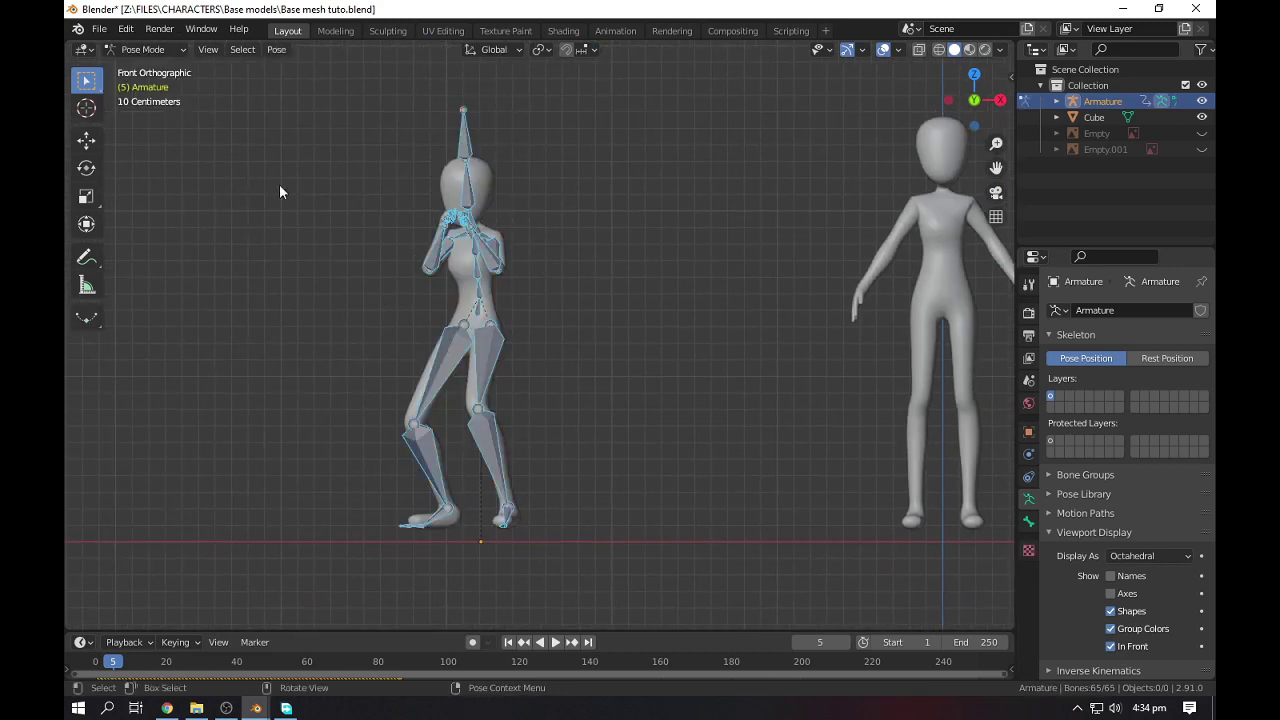
pyautogui.click(495, 350)
pyautogui.press('r')
pyautogui.press('Escape')
pyautogui.click(480, 290)
pyautogui.press('r')
pyautogui.press('Escape')
pyautogui.click(503, 296)
pyautogui.click(447, 363)
pyautogui.press('r')
pyautogui.press('Escape')
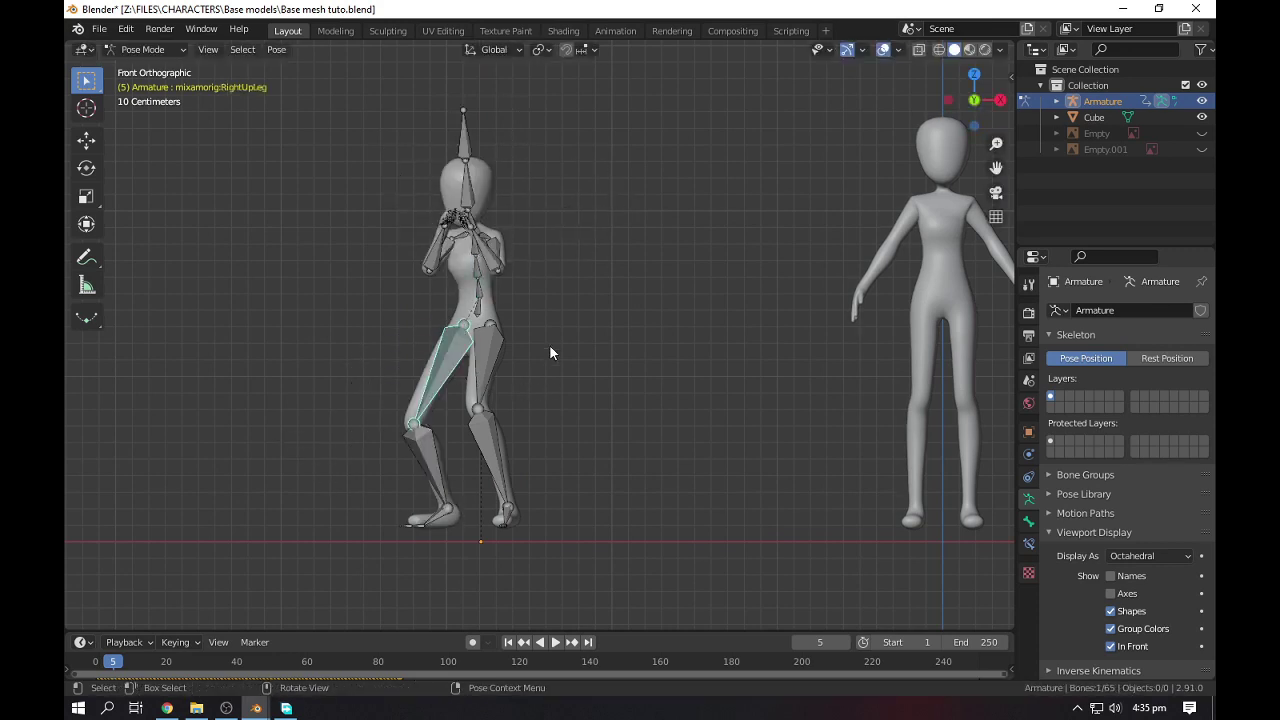
# Play back the imported Taunt animation on the armature and stop it
pyautogui.press('space')
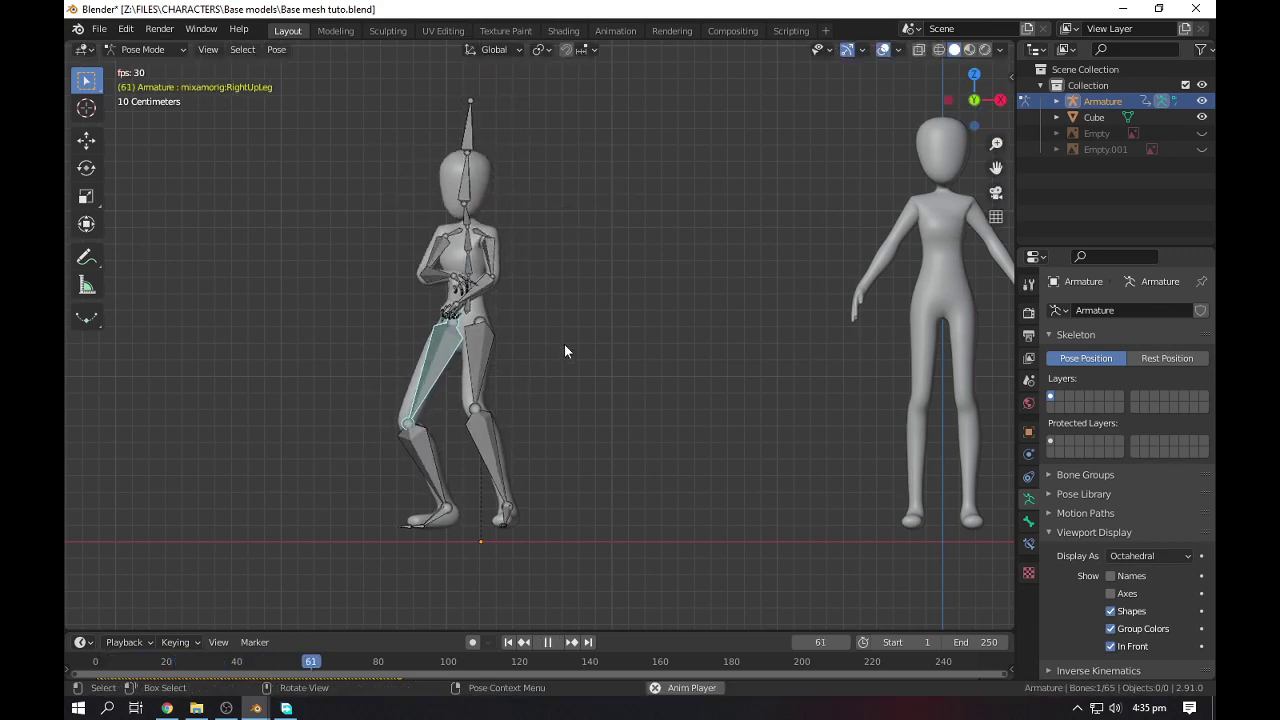
pyautogui.press('space')
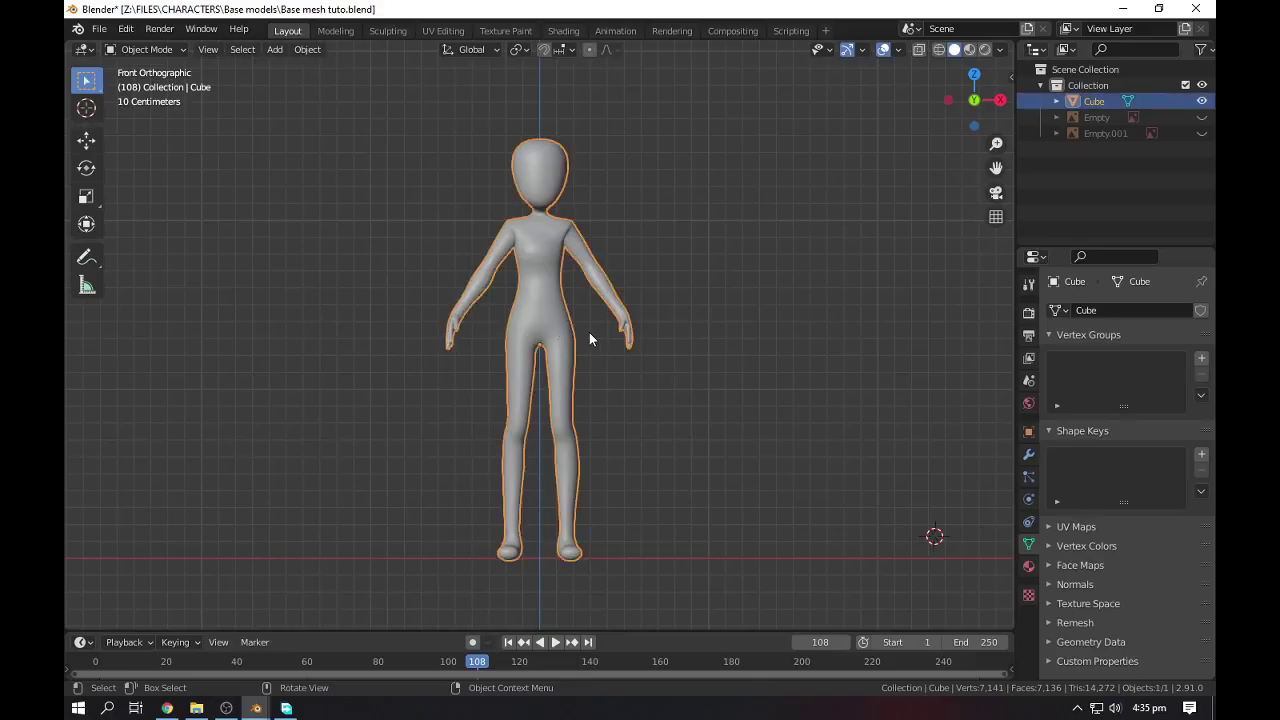
# Search the add-ons in the preferences for "auto" to check that Auto-Rig Pro is enabled, and close the preferences
pyautogui.click(128, 29)
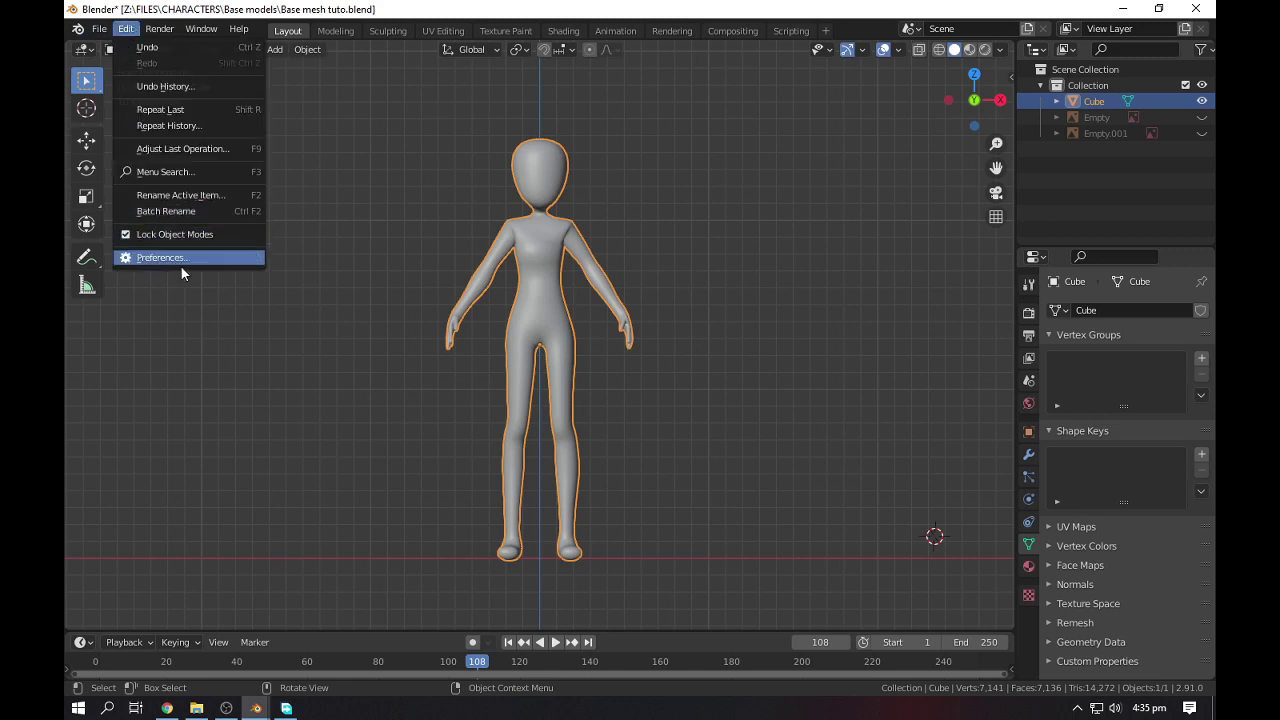
pyautogui.click(180, 257)
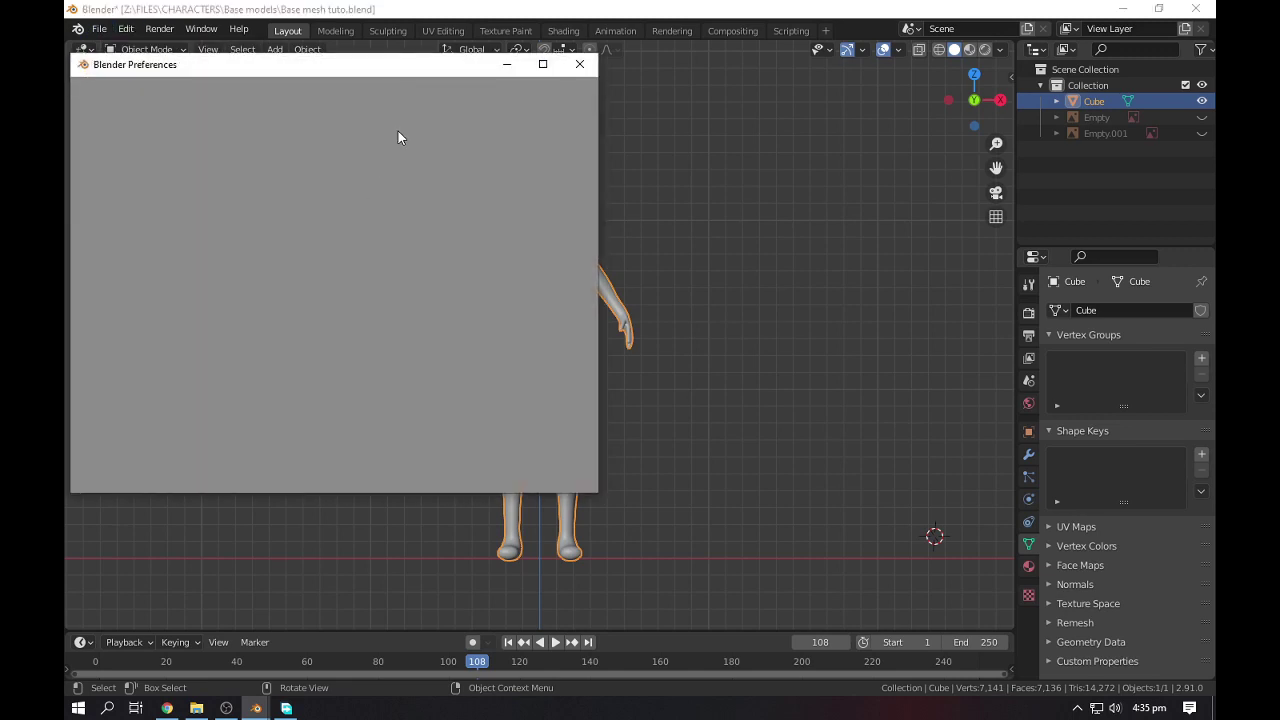
pyautogui.moveTo(358, 73); pyautogui.dragTo(473, 70)
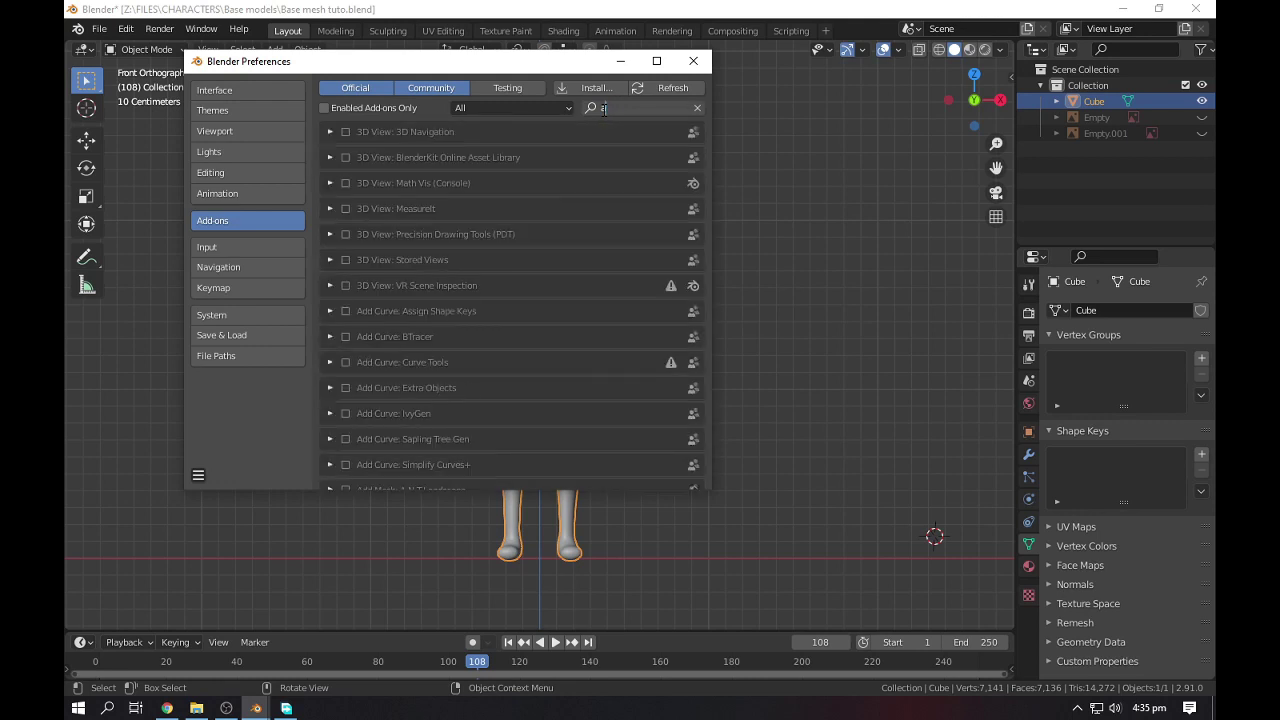
pyautogui.write('uto')
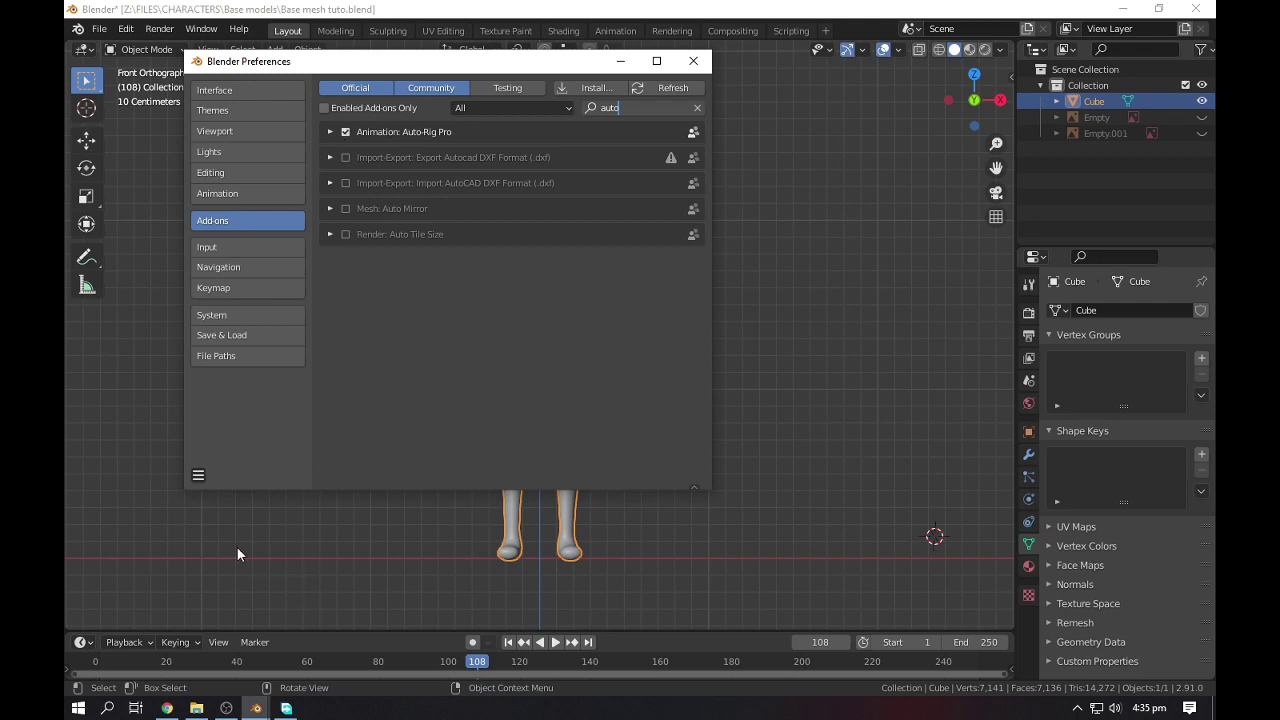
pyautogui.click(198, 475)
pyautogui.click(198, 475)
pyautogui.click(250, 456)
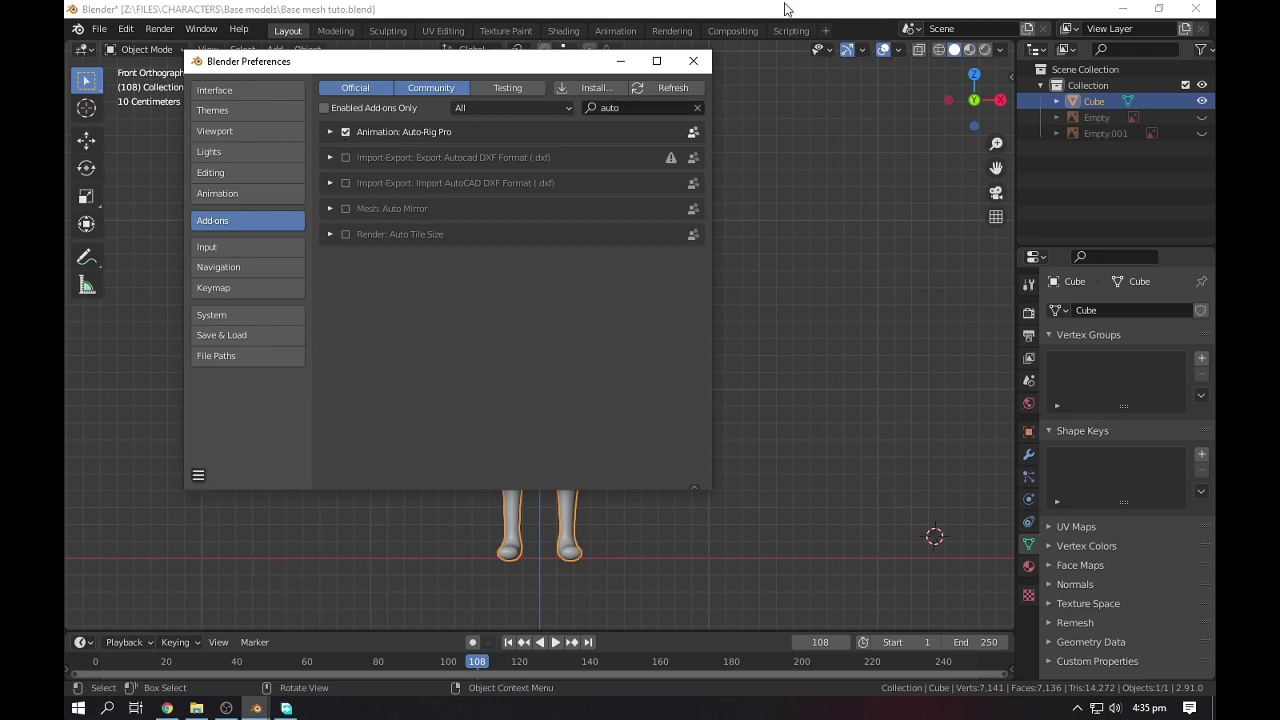
pyautogui.click(693, 61)
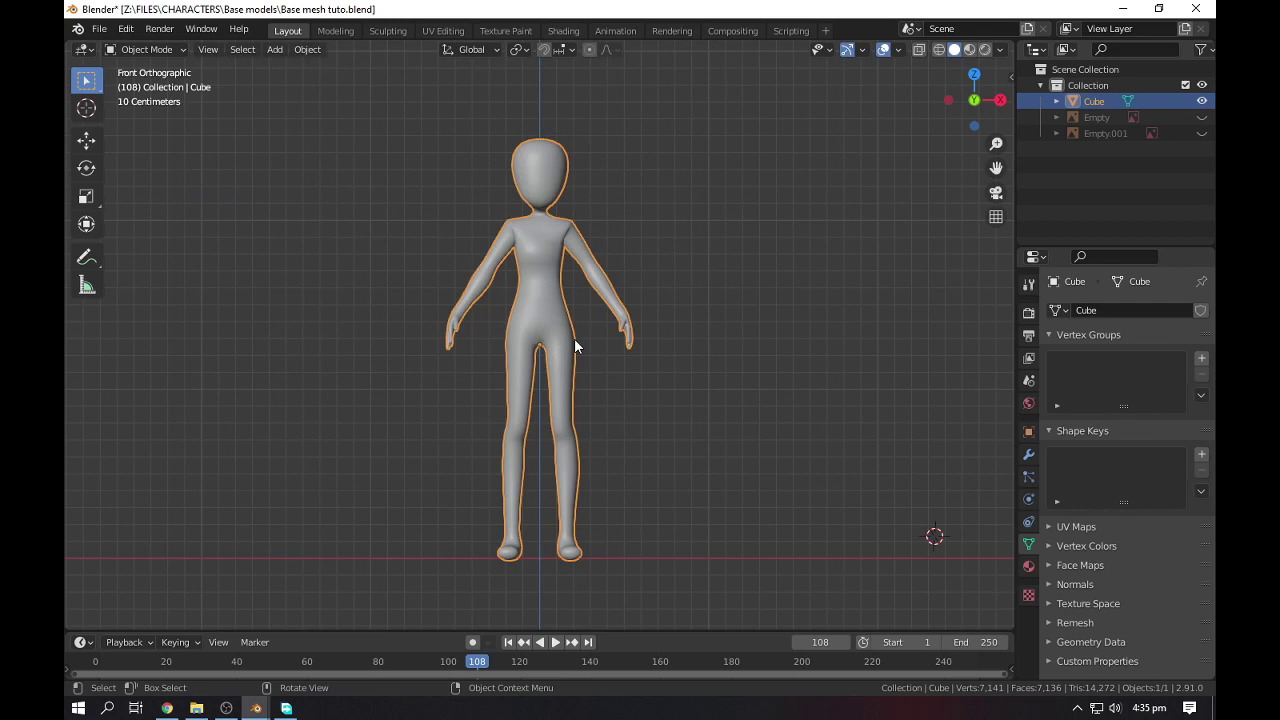
# Start the Auto-Rig Pro Smart setup with the selected base mesh as the body object
pyautogui.press('n')
pyautogui.click(1005, 178)
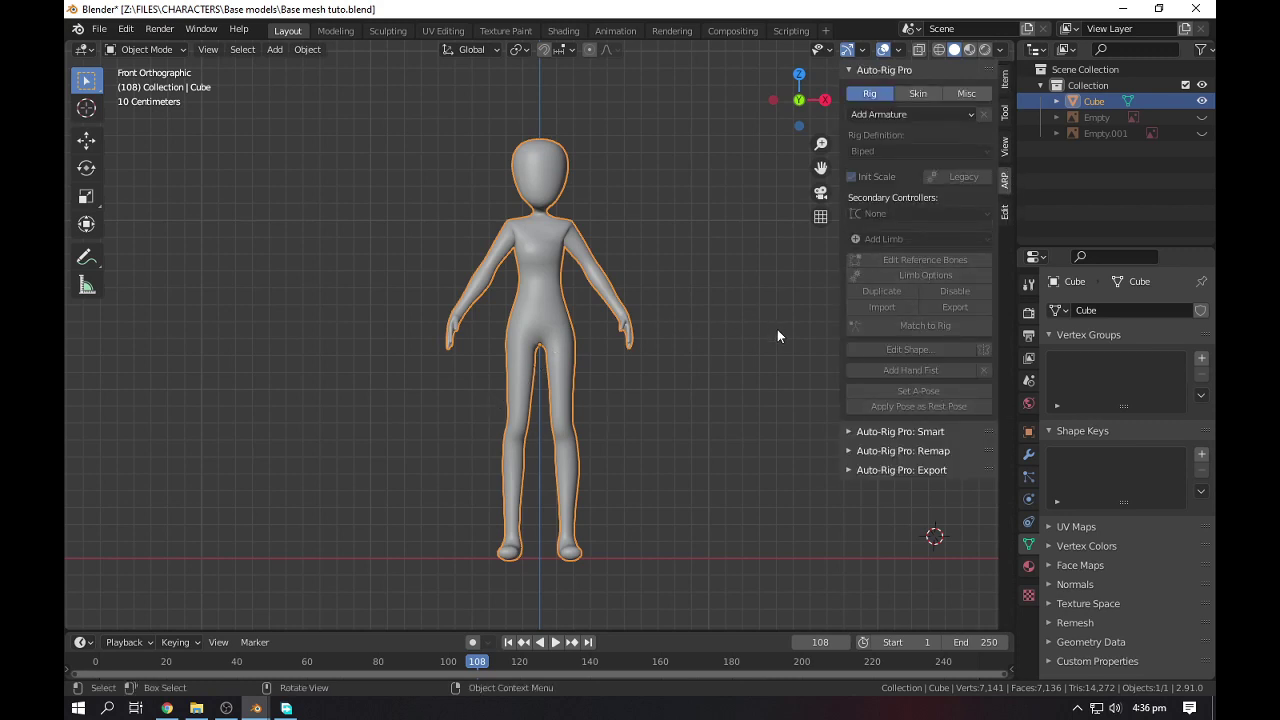
pyautogui.click(900, 432)
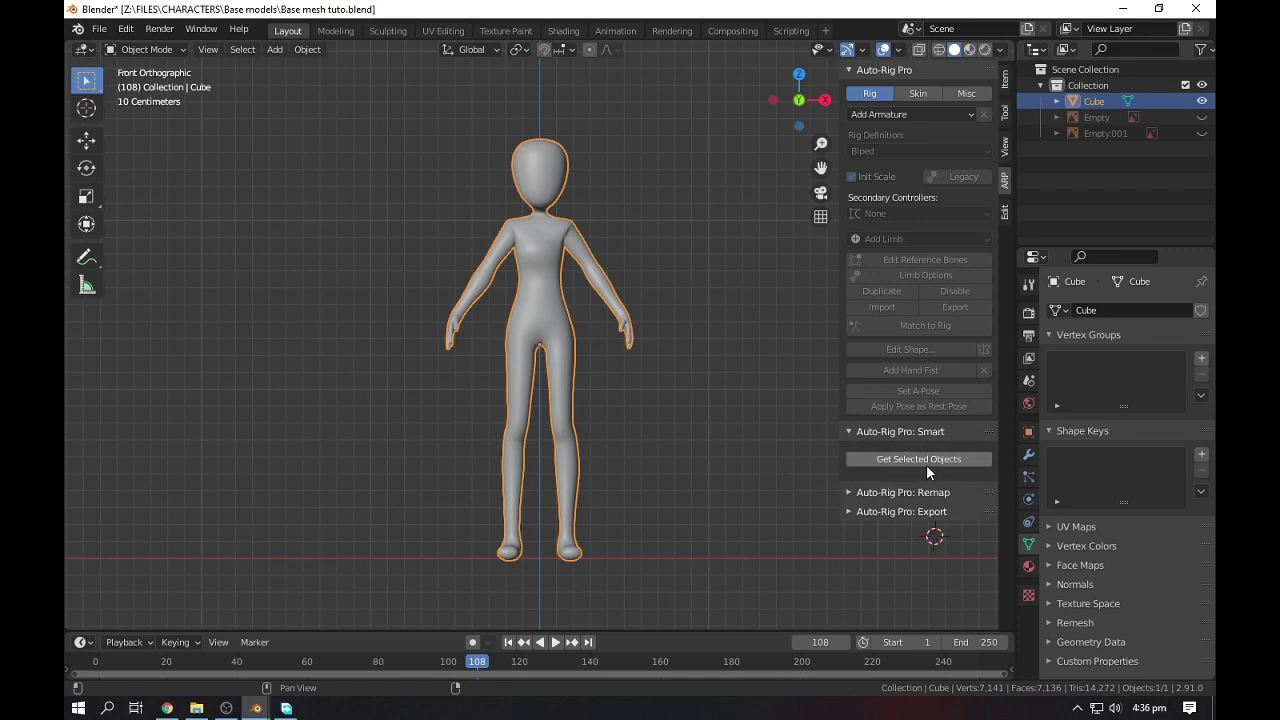
pyautogui.click(919, 457)
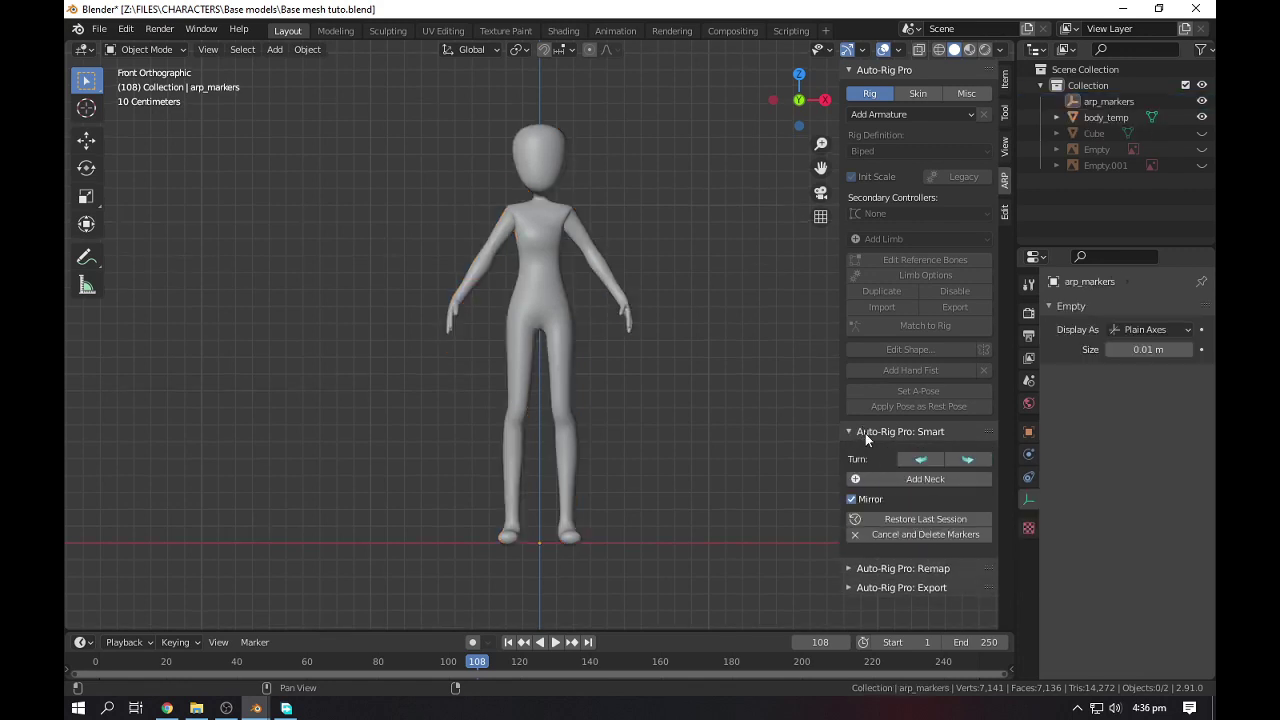
# Add the neck marker at the base of the neck and the chin marker just above it, below the head
pyautogui.click(903, 479)
pyautogui.click(567, 196)
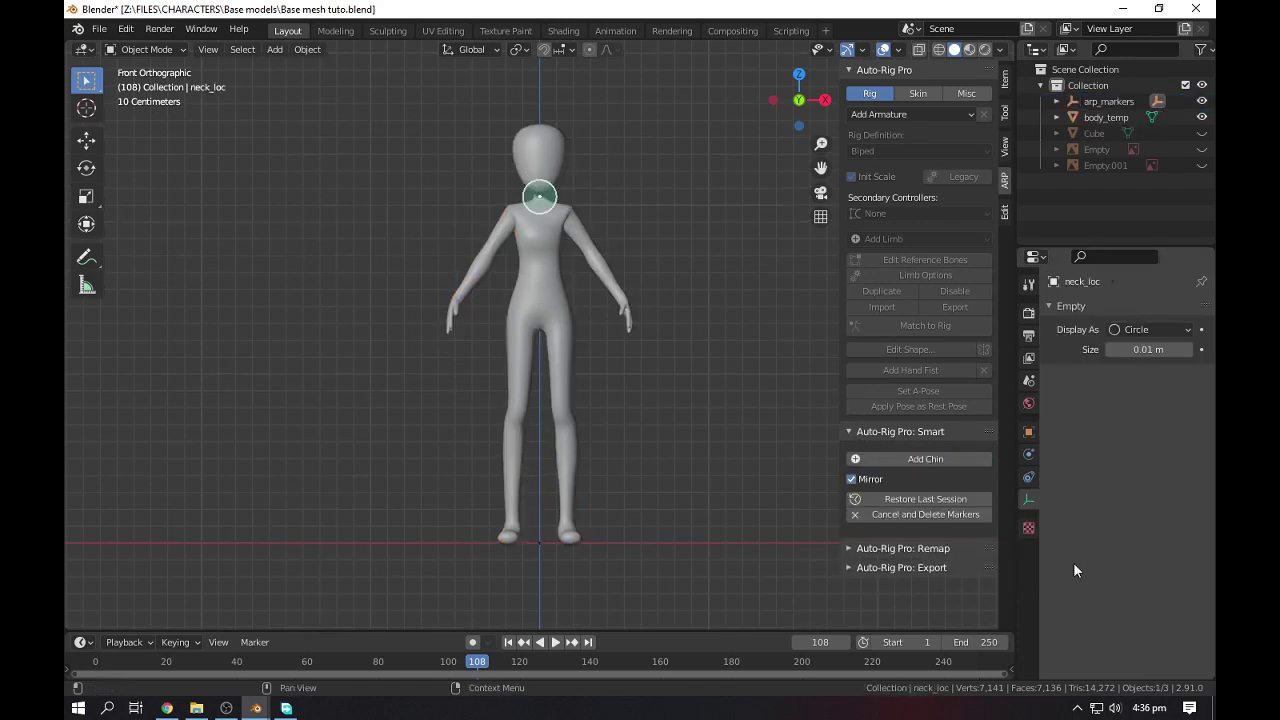
pyautogui.click(963, 459)
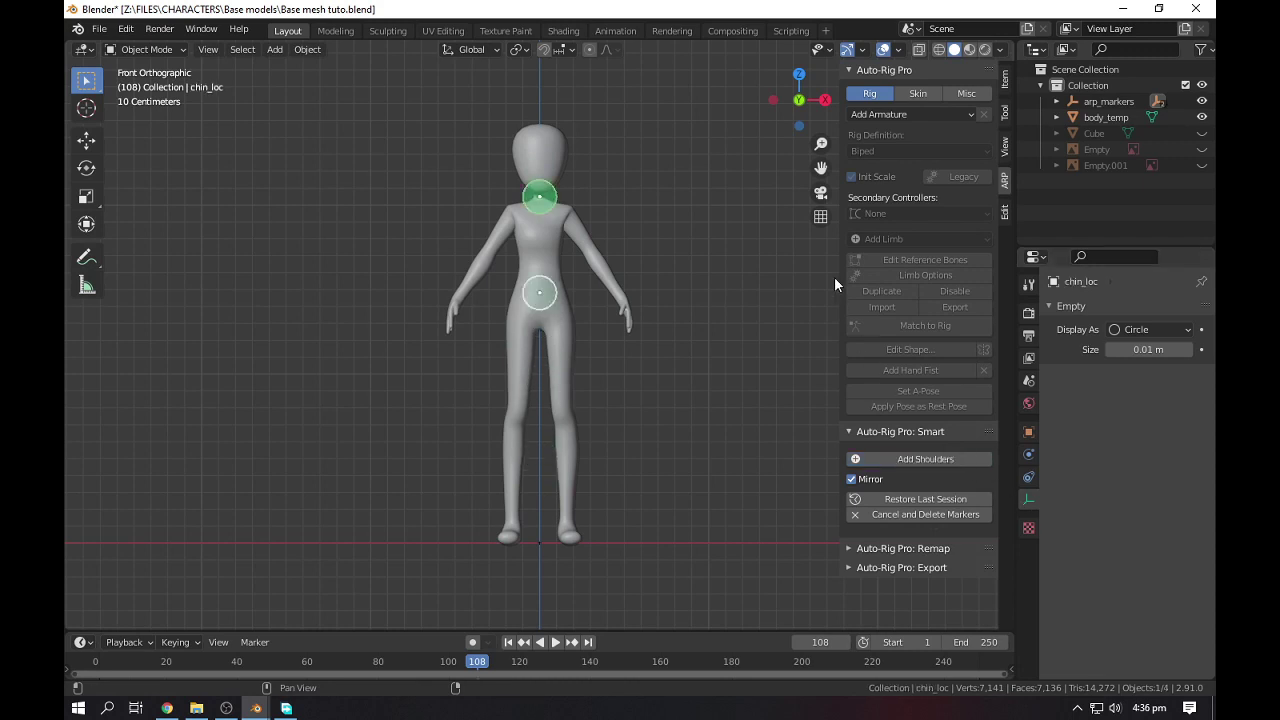
pyautogui.click(818, 190)
# Add the mirrored shoulder markers at the tops of the arms and the wrist markers at the base of the hands
pyautogui.click(925, 459)
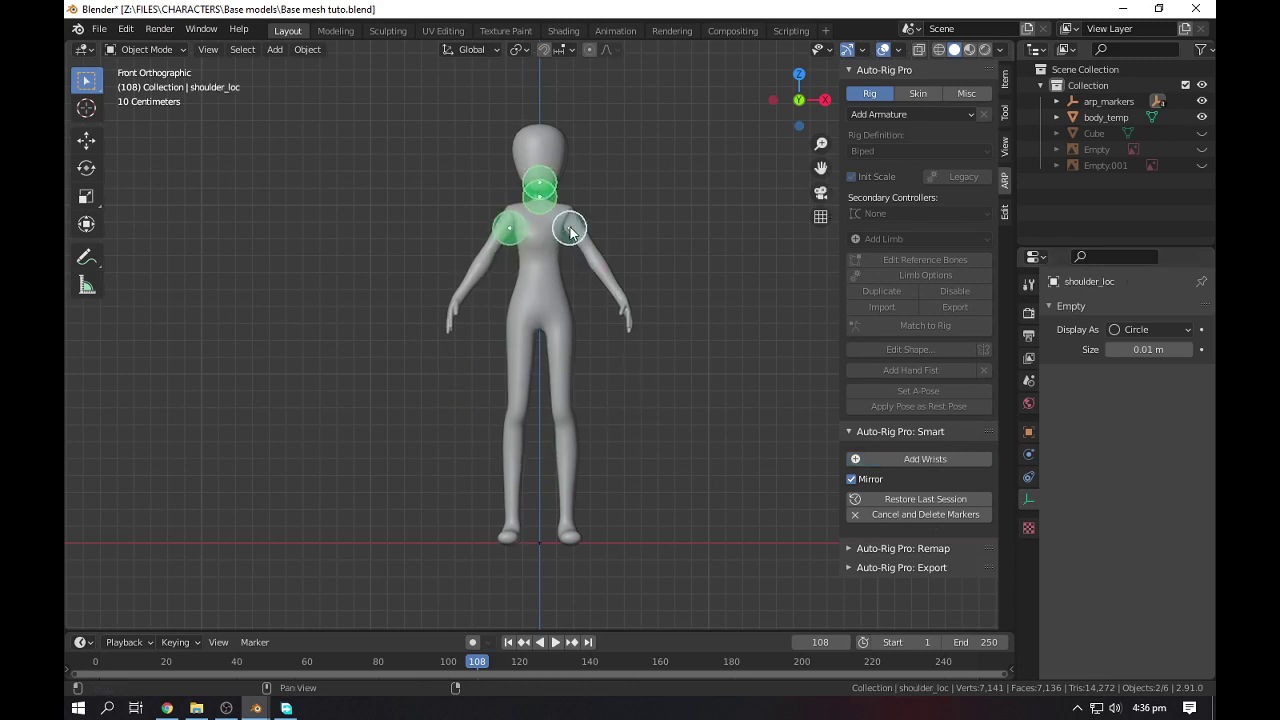
pyautogui.click(567, 215)
pyautogui.click(928, 459)
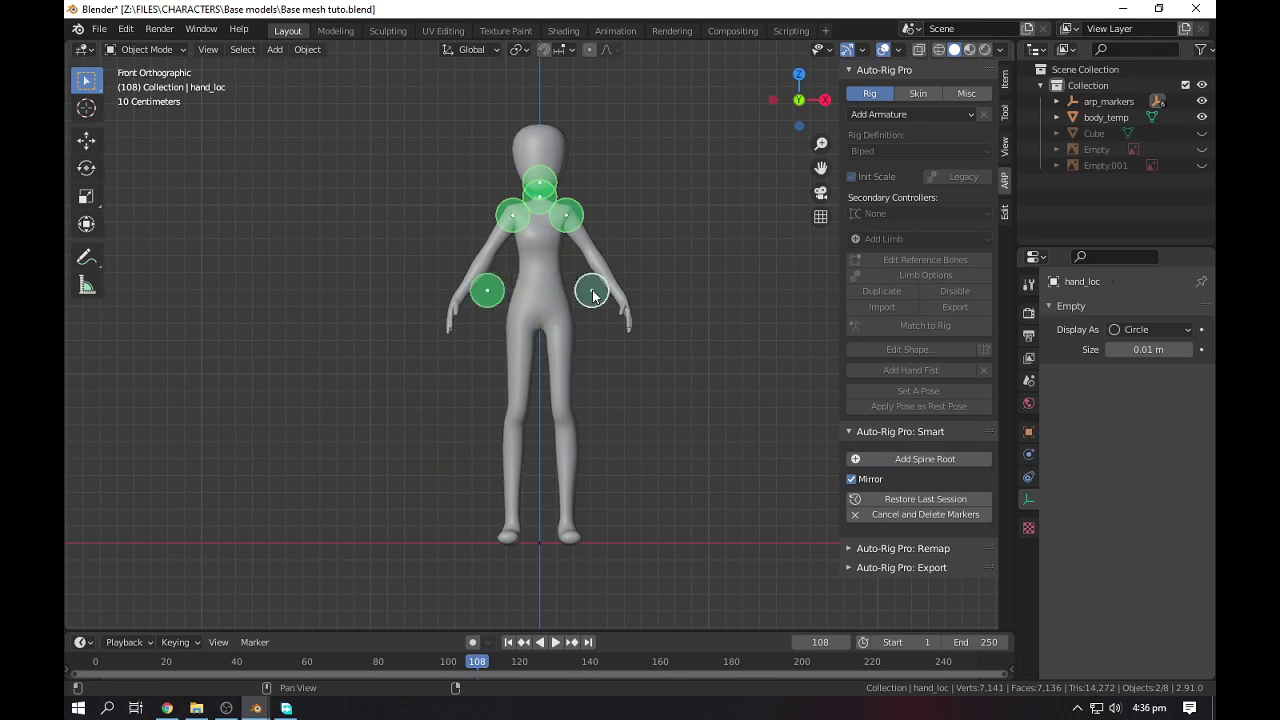
pyautogui.click(624, 305)
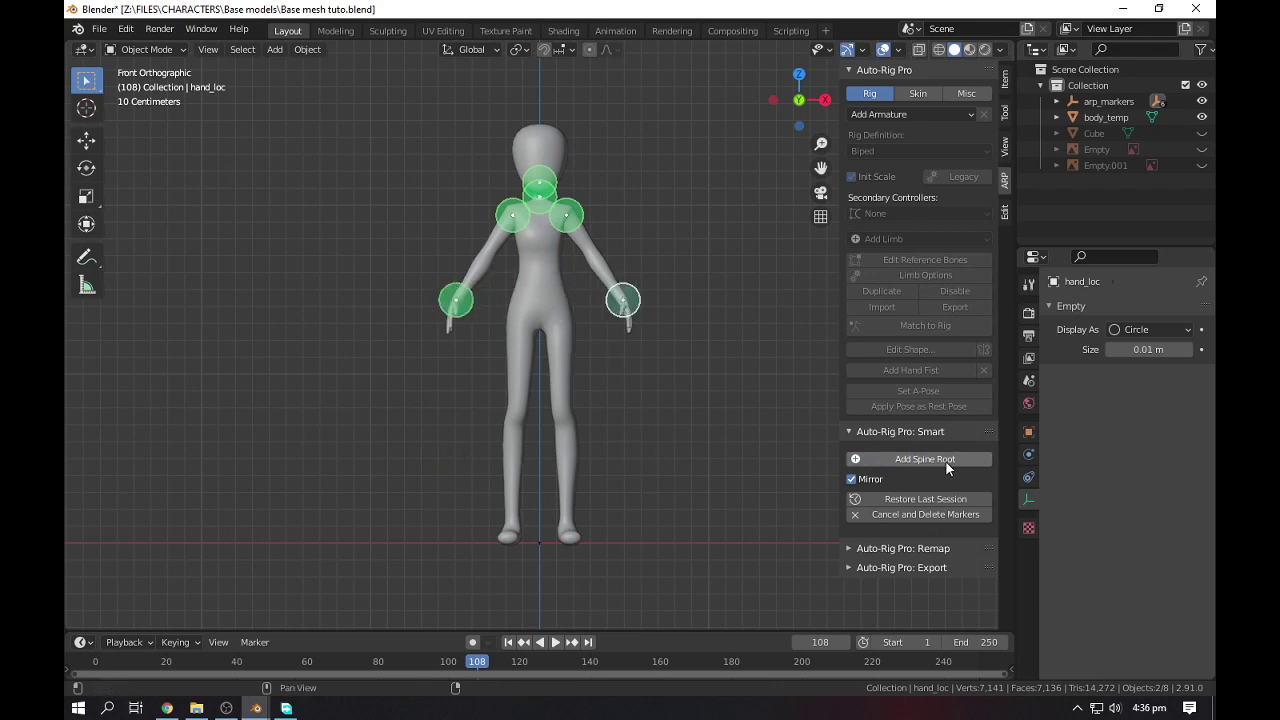
# Add the spine root marker at the pelvis and the mirrored ankle markers on the legs at knee height
pyautogui.click(942, 460)
pyautogui.click(566, 314)
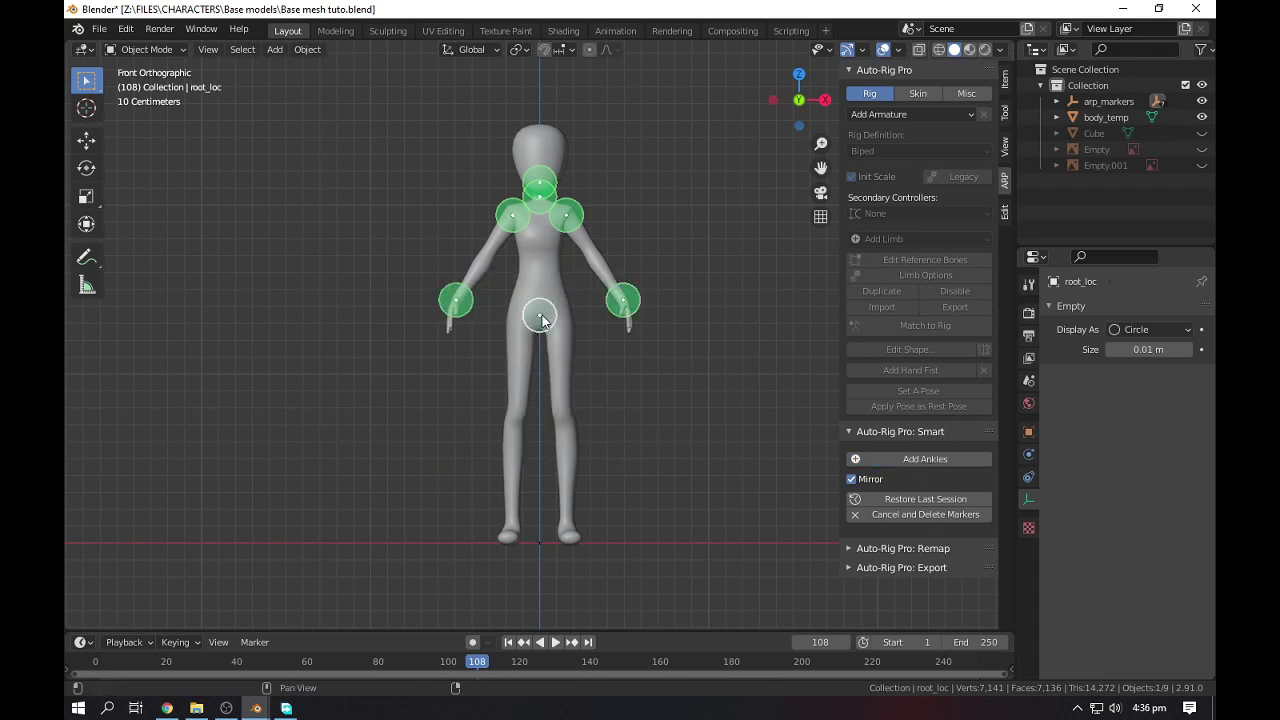
pyautogui.click(922, 459)
pyautogui.click(562, 418)
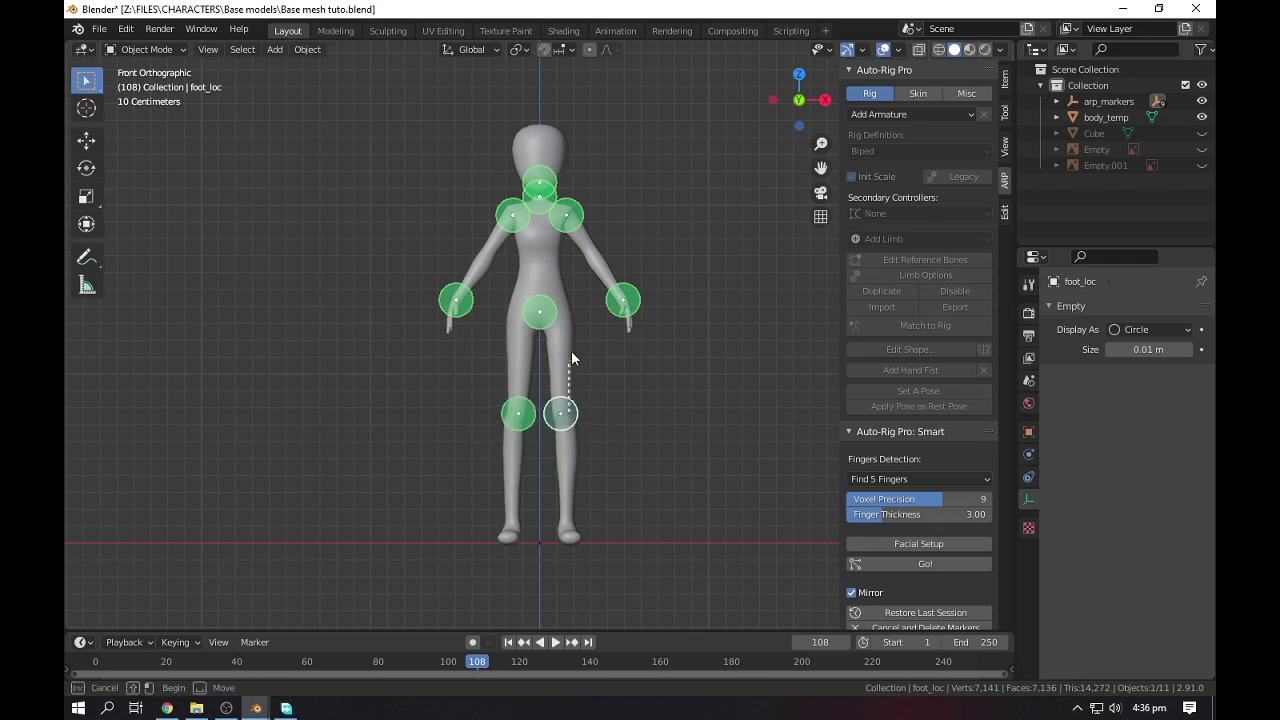
pyautogui.click(570, 422)
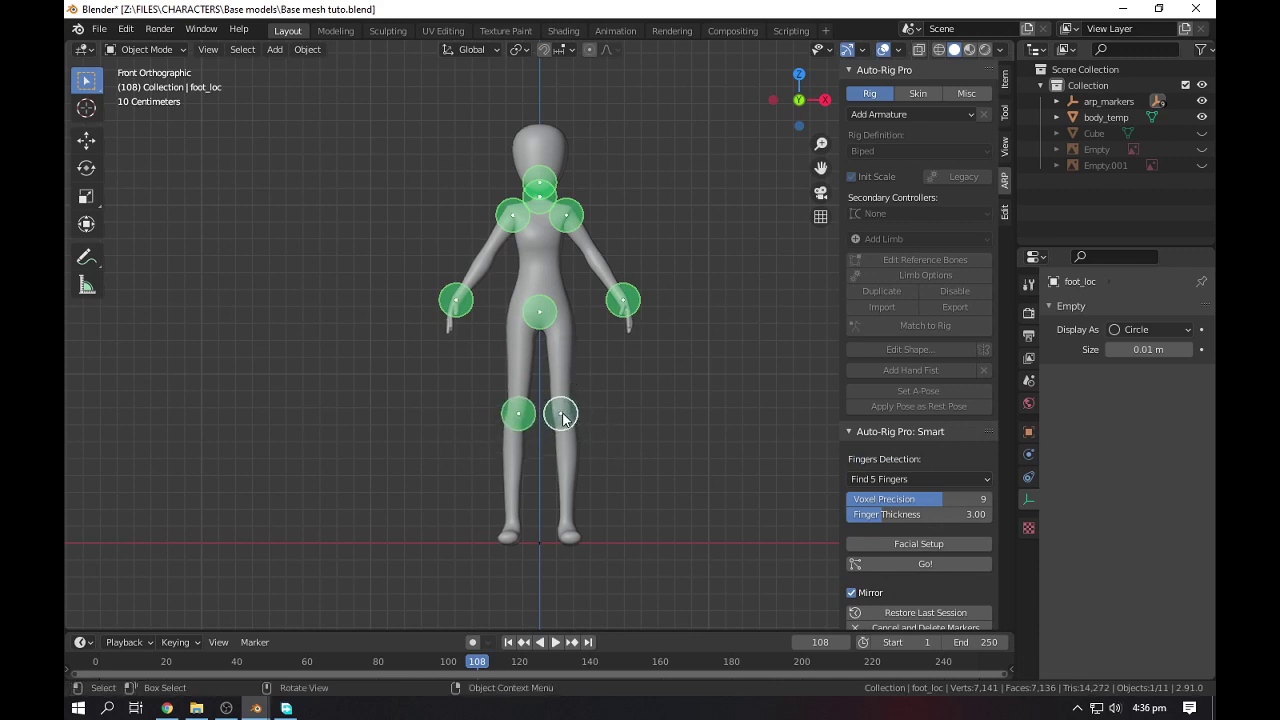
pyautogui.moveTo(562, 418); pyautogui.dragTo(561, 414)
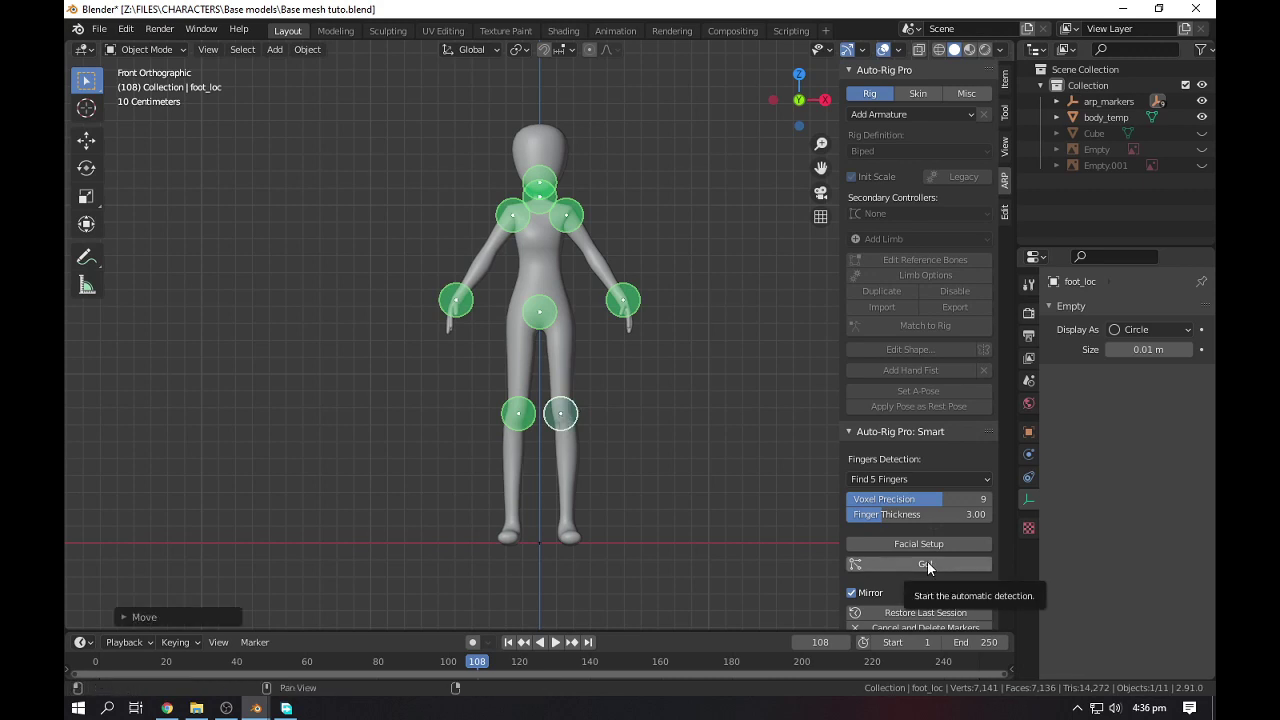
# Run the automatic bone detection, match the control rig to the reference bones, and return to Object Mode
pyautogui.click(927, 565)
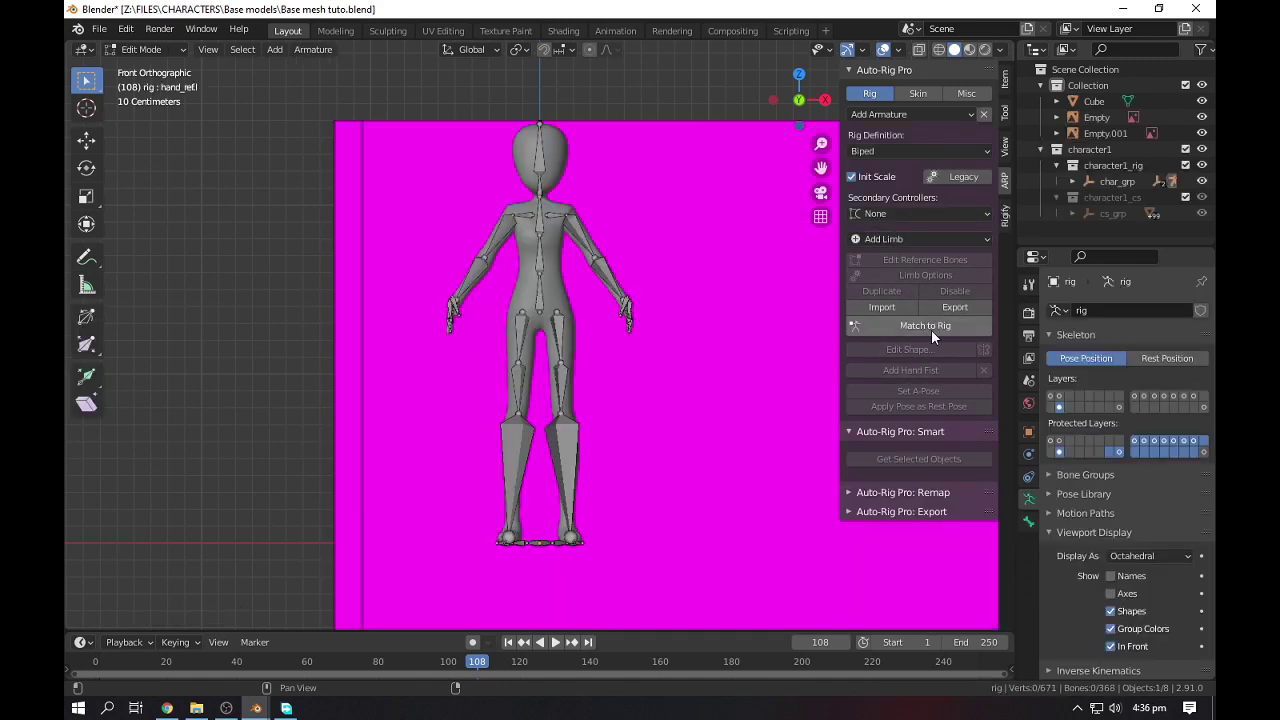
pyautogui.click(930, 333)
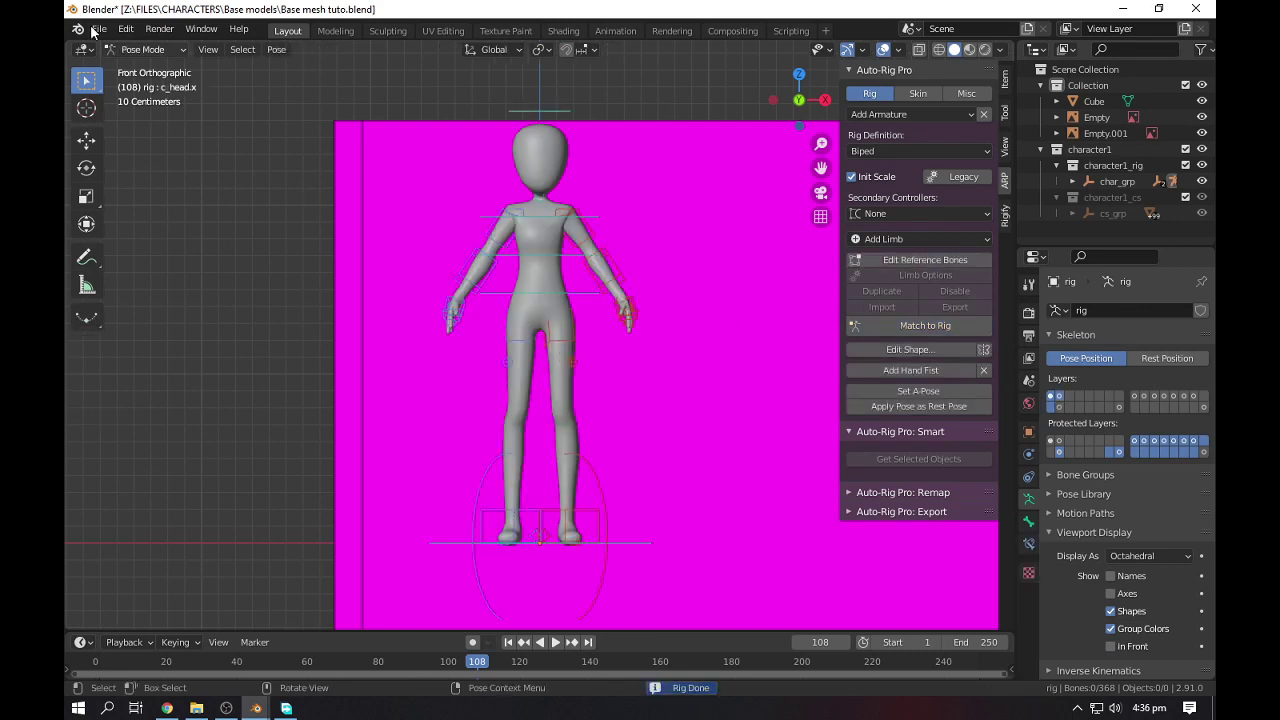
pyautogui.click(140, 50)
pyautogui.click(146, 66)
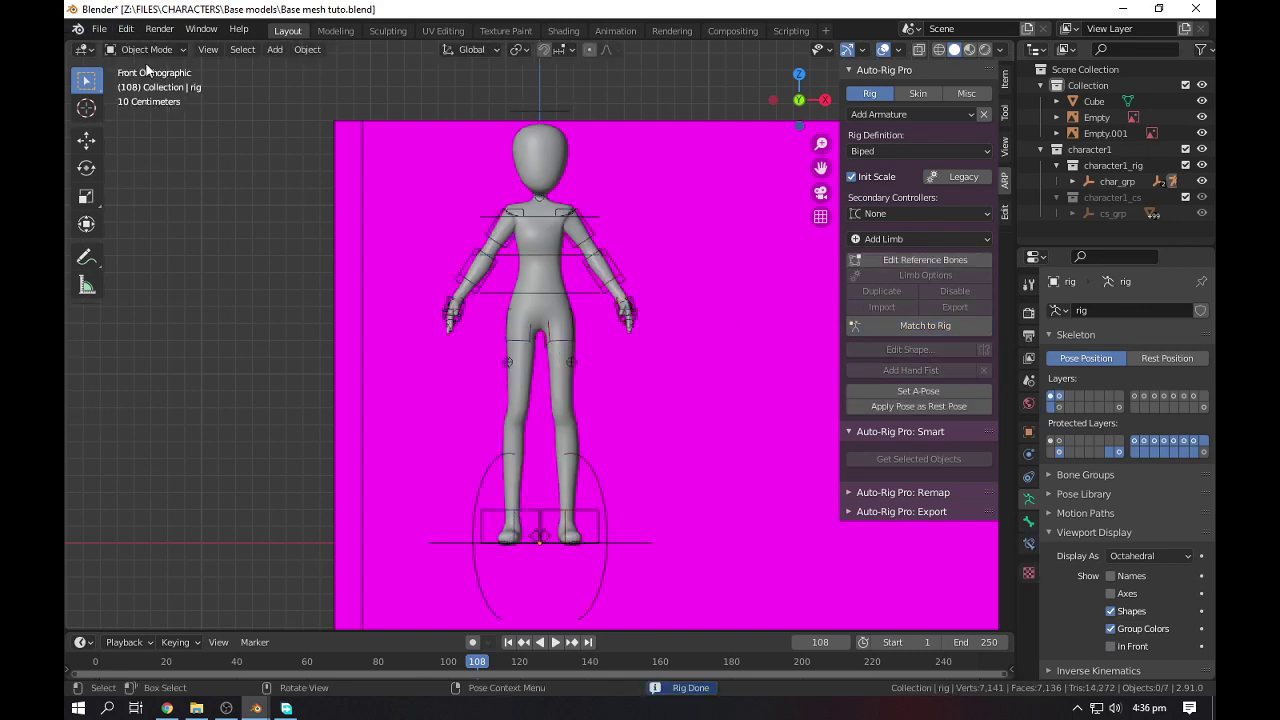
# Select the body mesh together with the rig and bind them with the Auto-Rig Pro Skin tools
pyautogui.click(543, 178)
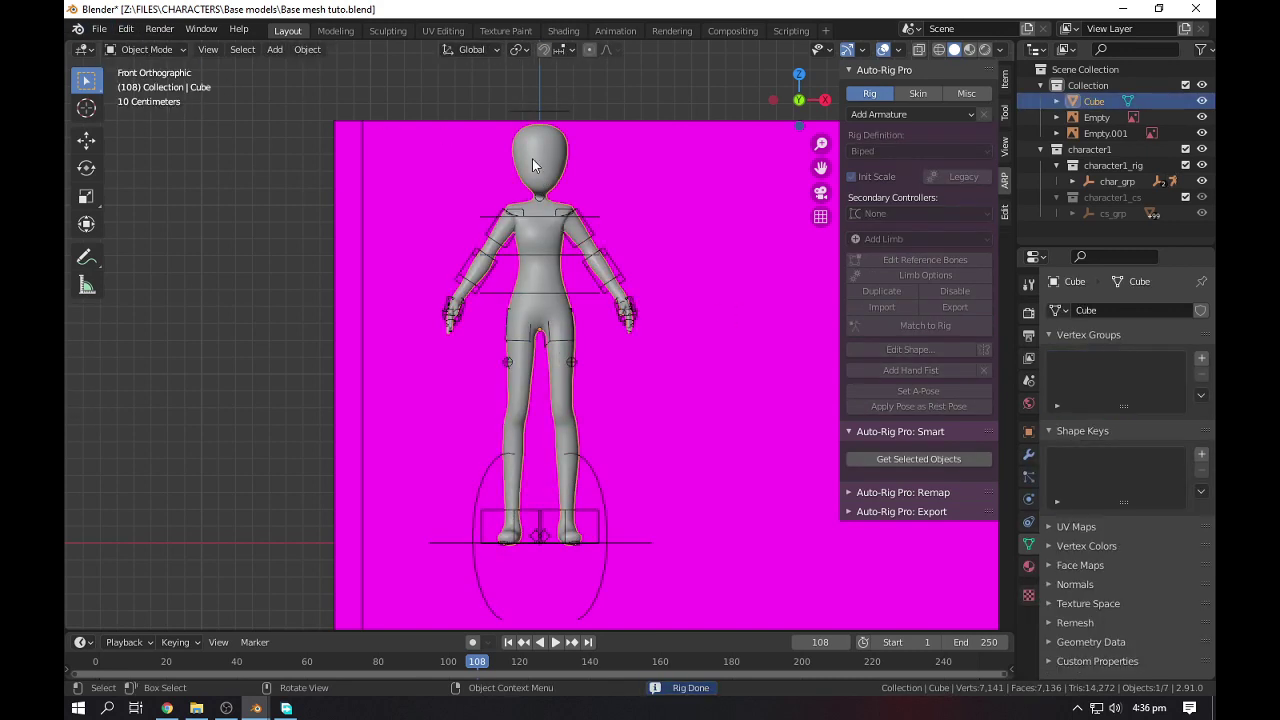
pyautogui.keyDown('shift'); pyautogui.click(560, 114); pyautogui.keyUp('shift')
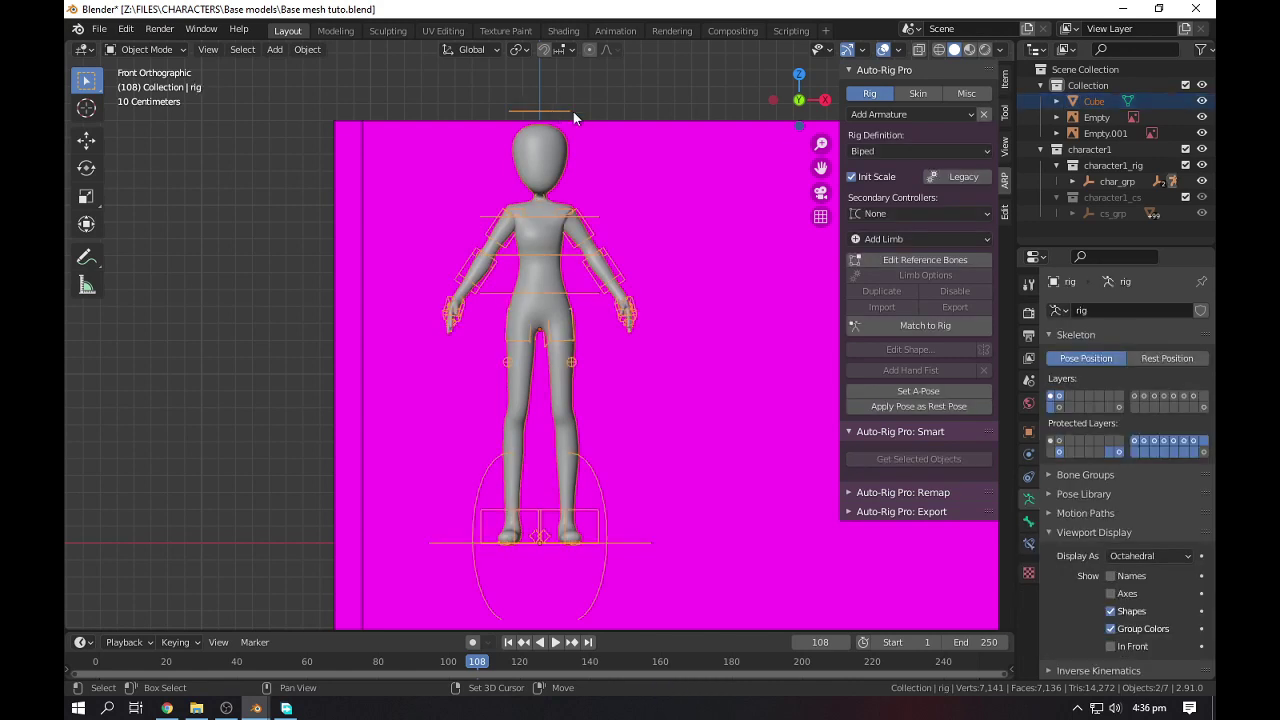
pyautogui.click(914, 96)
pyautogui.click(878, 266)
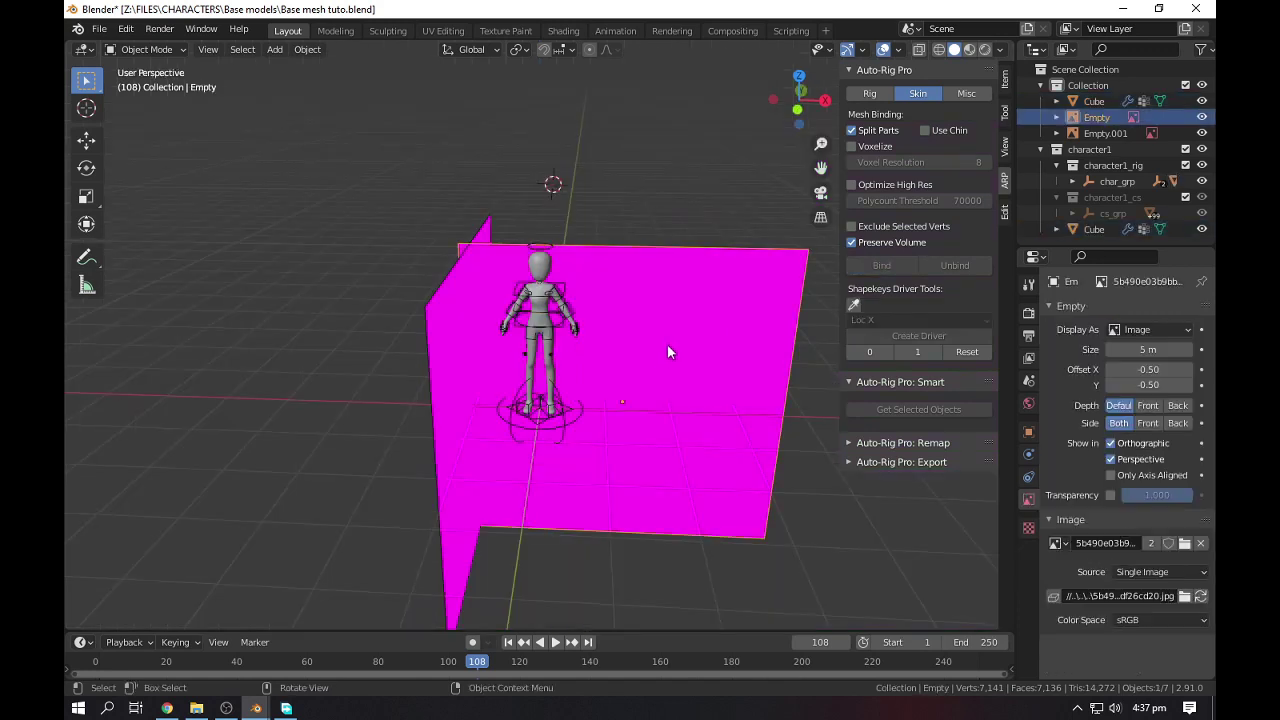
# Delete the two magenta reference image empties behind and beside the character
pyautogui.press('Delete')
pyautogui.moveTo(667, 344); pyautogui.dragTo(440, 350, button='middle')
pyautogui.click(440, 355)
pyautogui.press('x')
pyautogui.click(438, 350)
pyautogui.scroll(3, 529, 342)
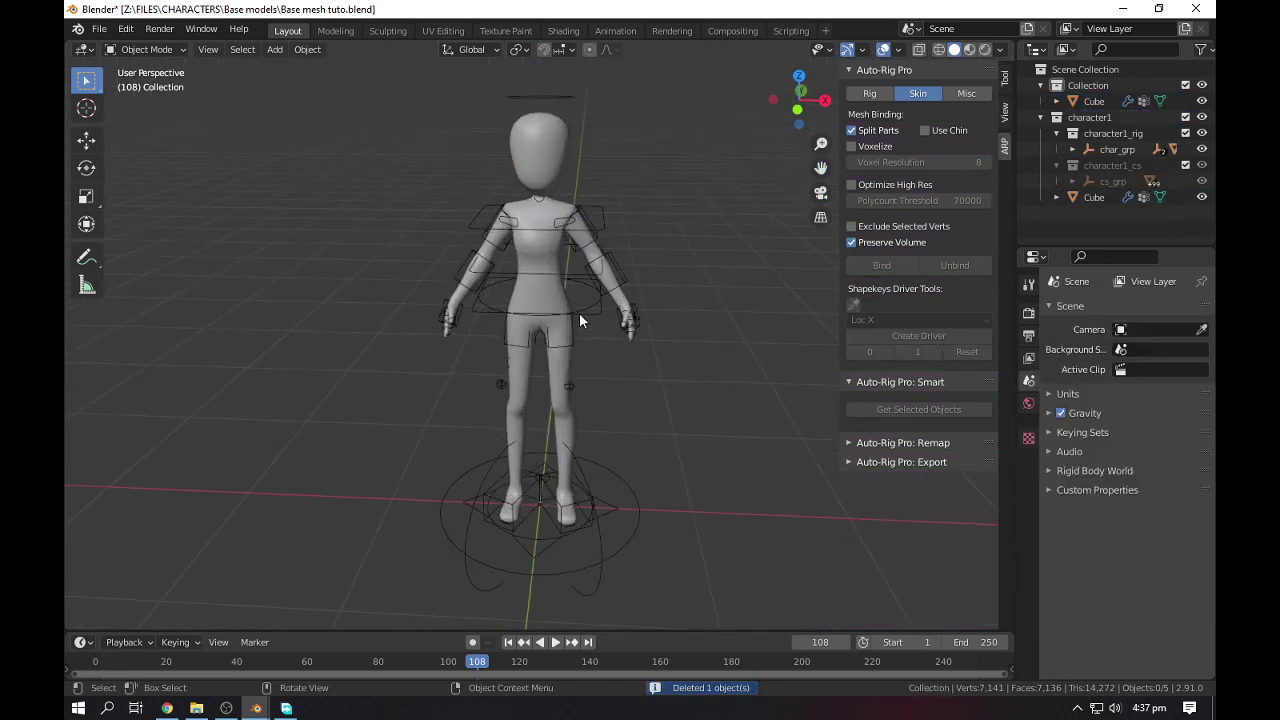
# Put the rig in Pose Mode and try moving the floor-level trajectory controller and the hip root controller
pyautogui.click(579, 312)
pyautogui.click(148, 50)
pyautogui.click(148, 103)
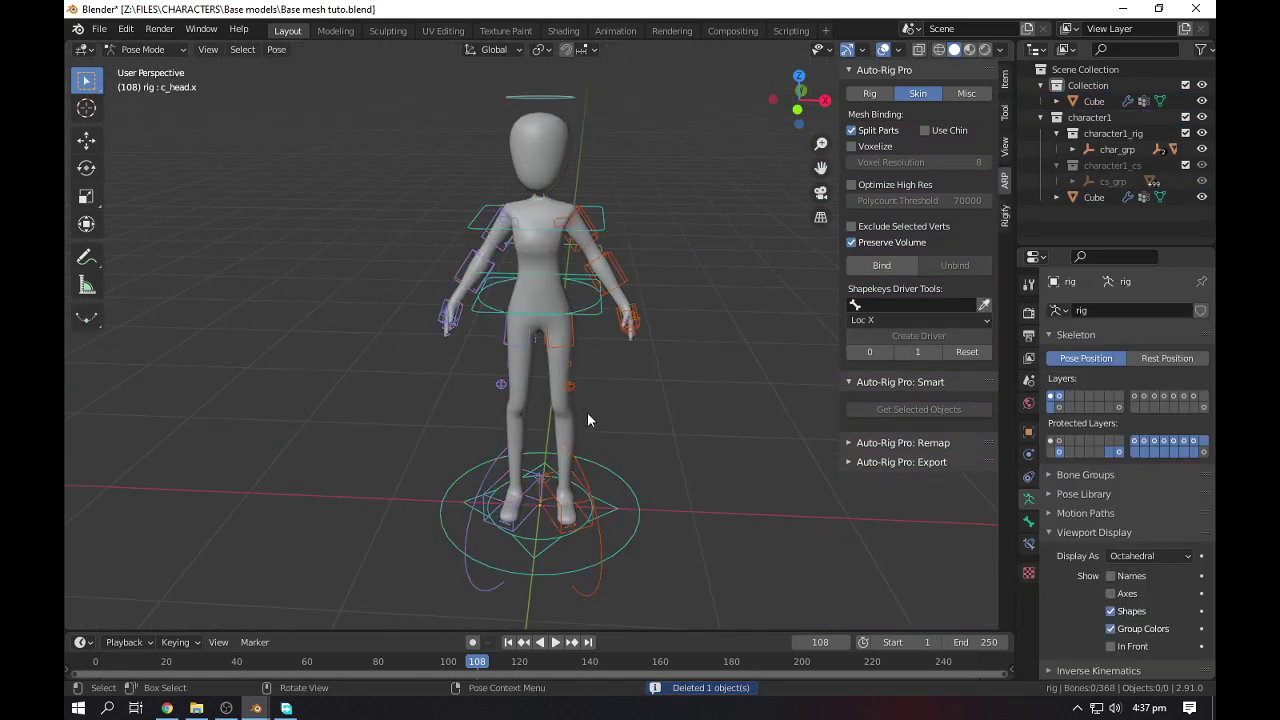
pyautogui.click(617, 509)
pyautogui.press('g')
pyautogui.press('Escape')
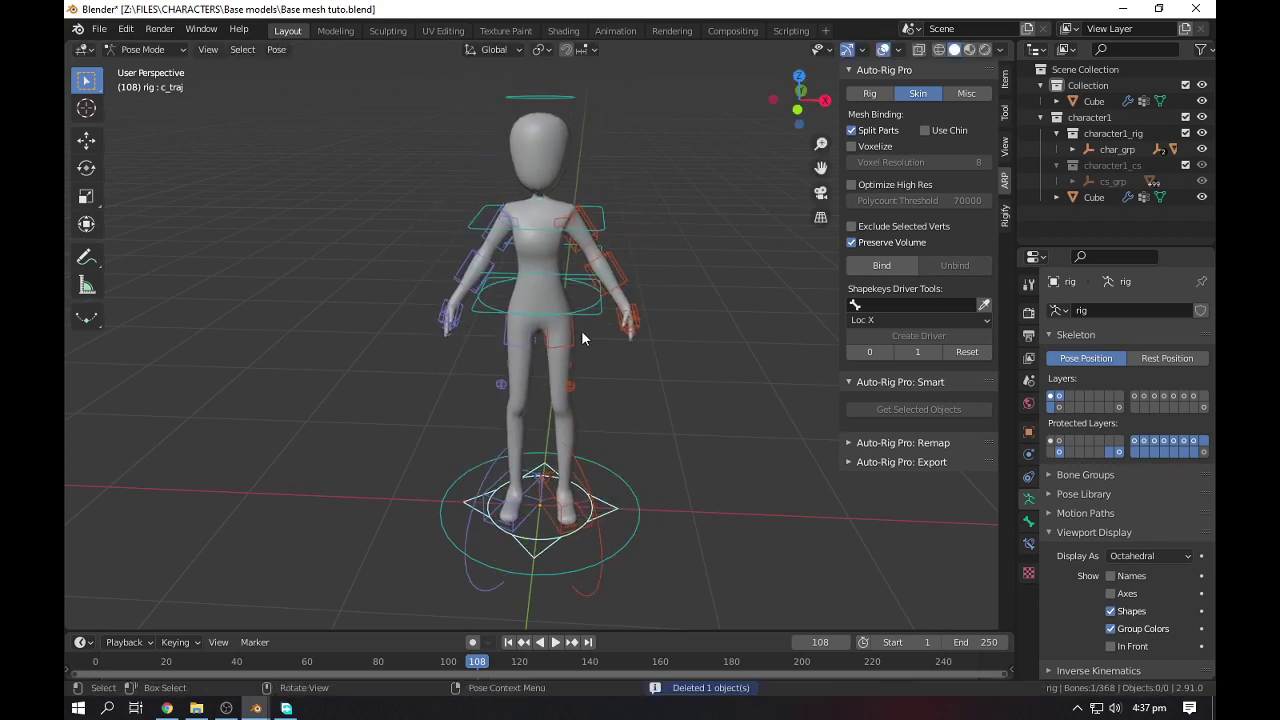
pyautogui.click(587, 316)
pyautogui.press('g')
pyautogui.press('Escape')
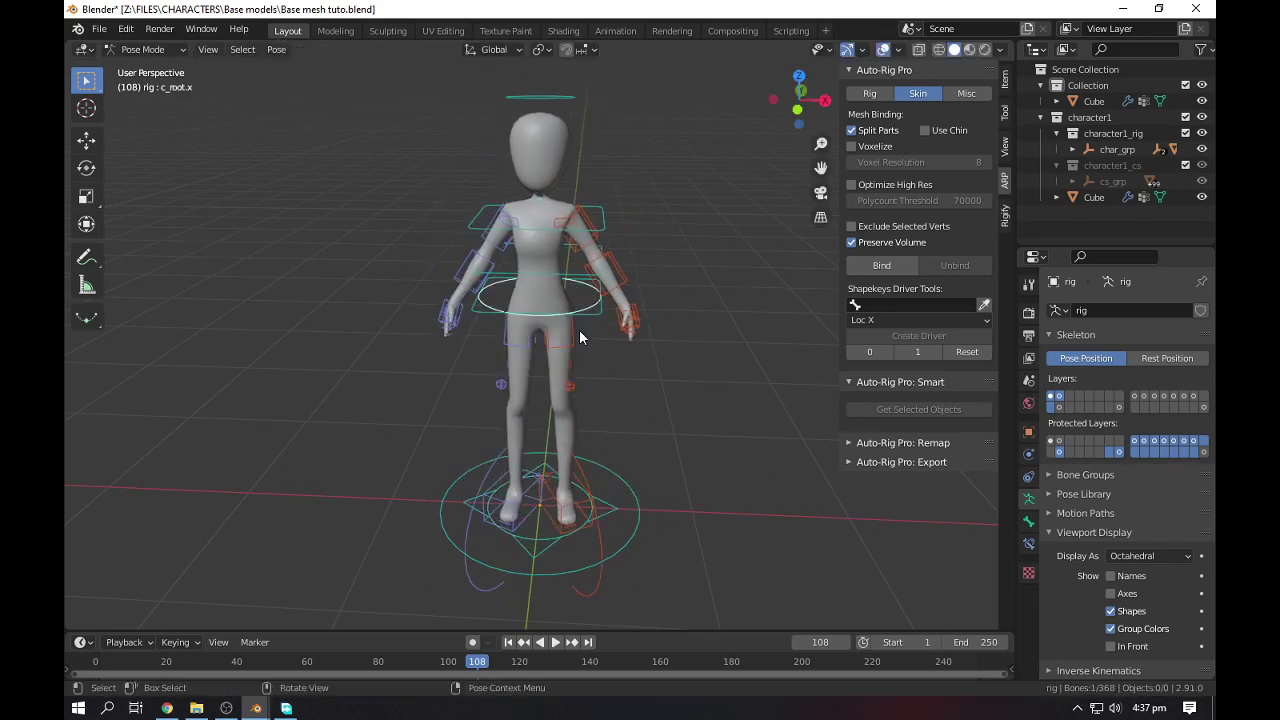
# Try moving the root master controller down and rotating the chest controller to test the mesh deformation
pyautogui.moveTo(579, 331); pyautogui.dragTo(656, 365, button='middle')
pyautogui.click(595, 296)
pyautogui.press('g')
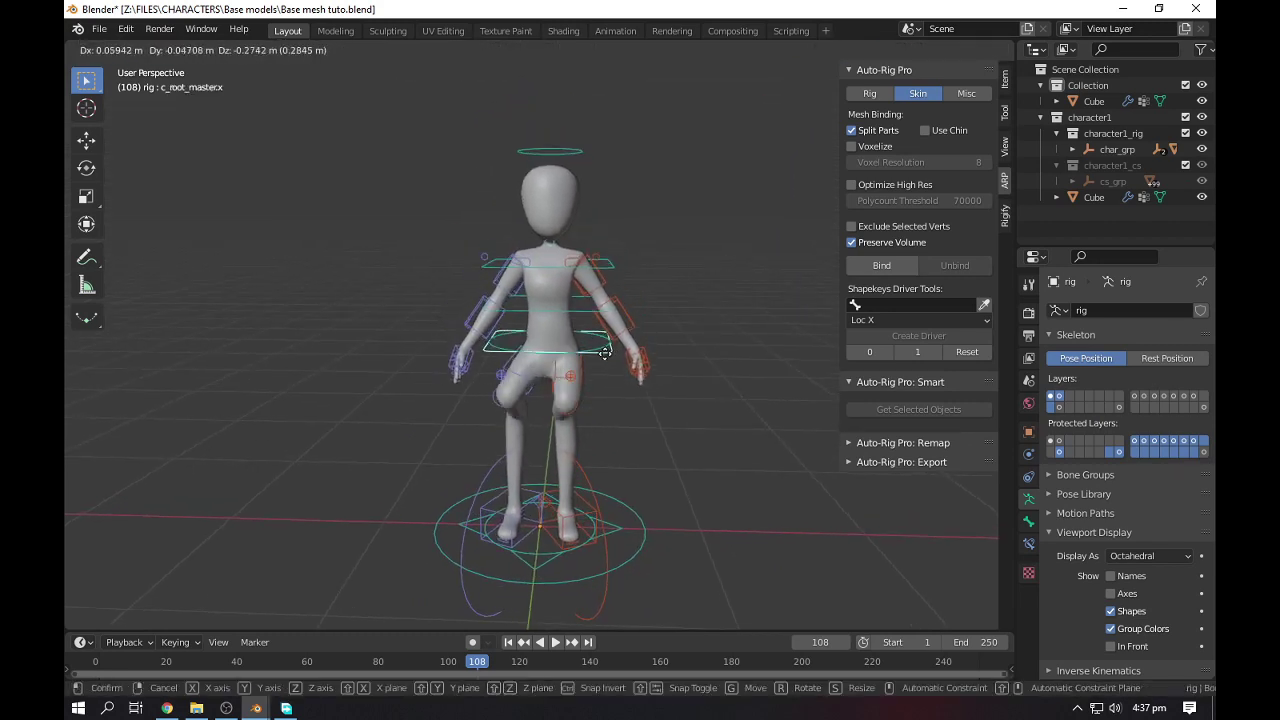
pyautogui.press('Escape')
pyautogui.click(618, 269)
pyautogui.press('r')
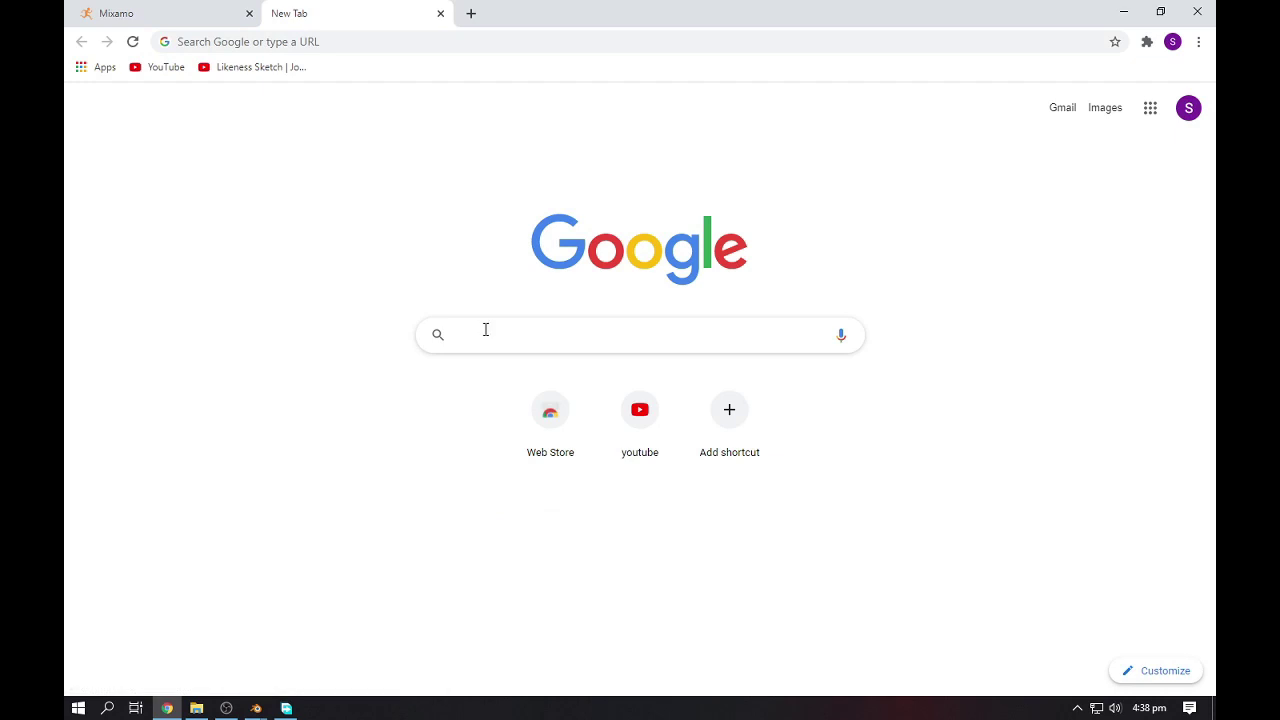
# Search Google in the browser for "free 3d rigged character"
pyautogui.write('free 3d ')
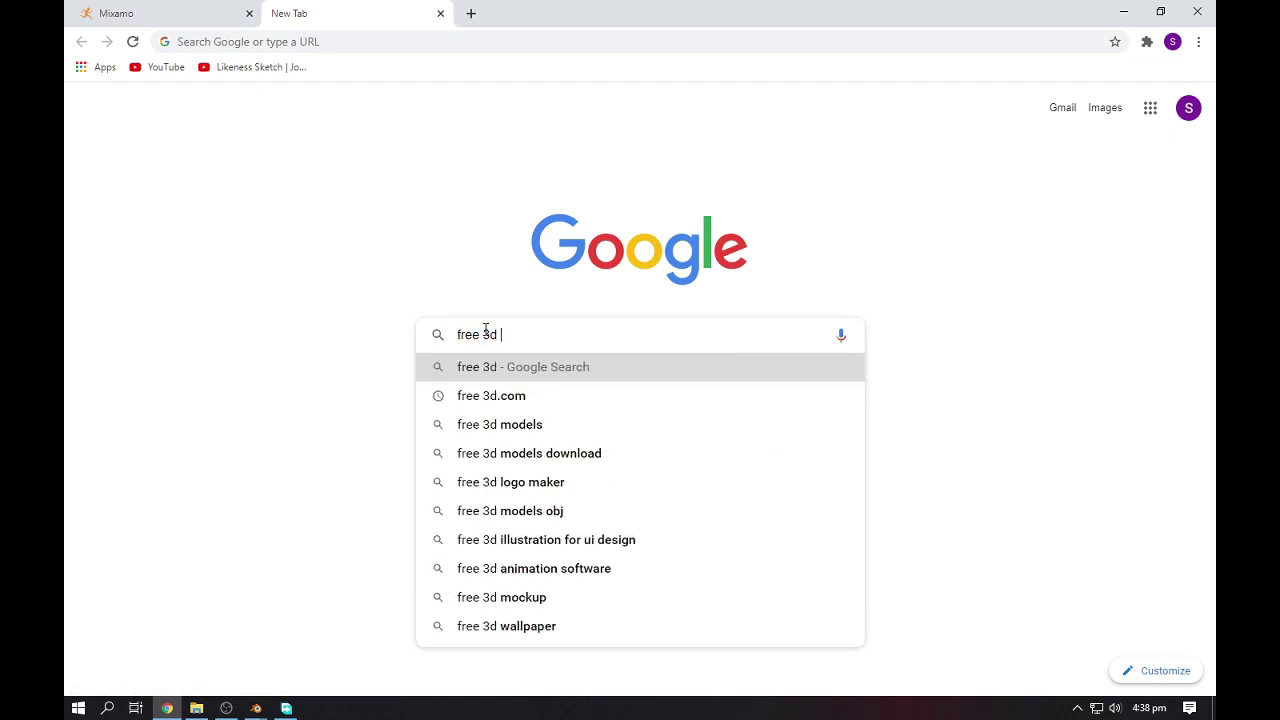
pyautogui.write('rigged character')
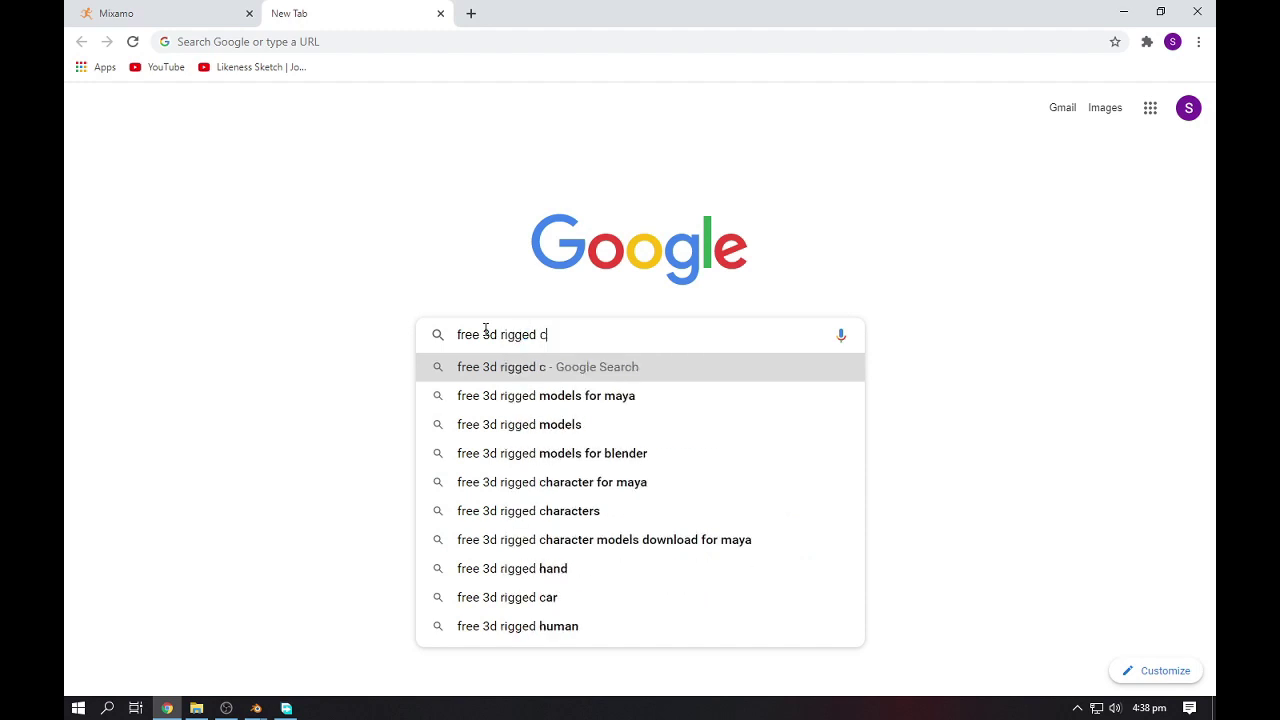
pyautogui.press('Return')
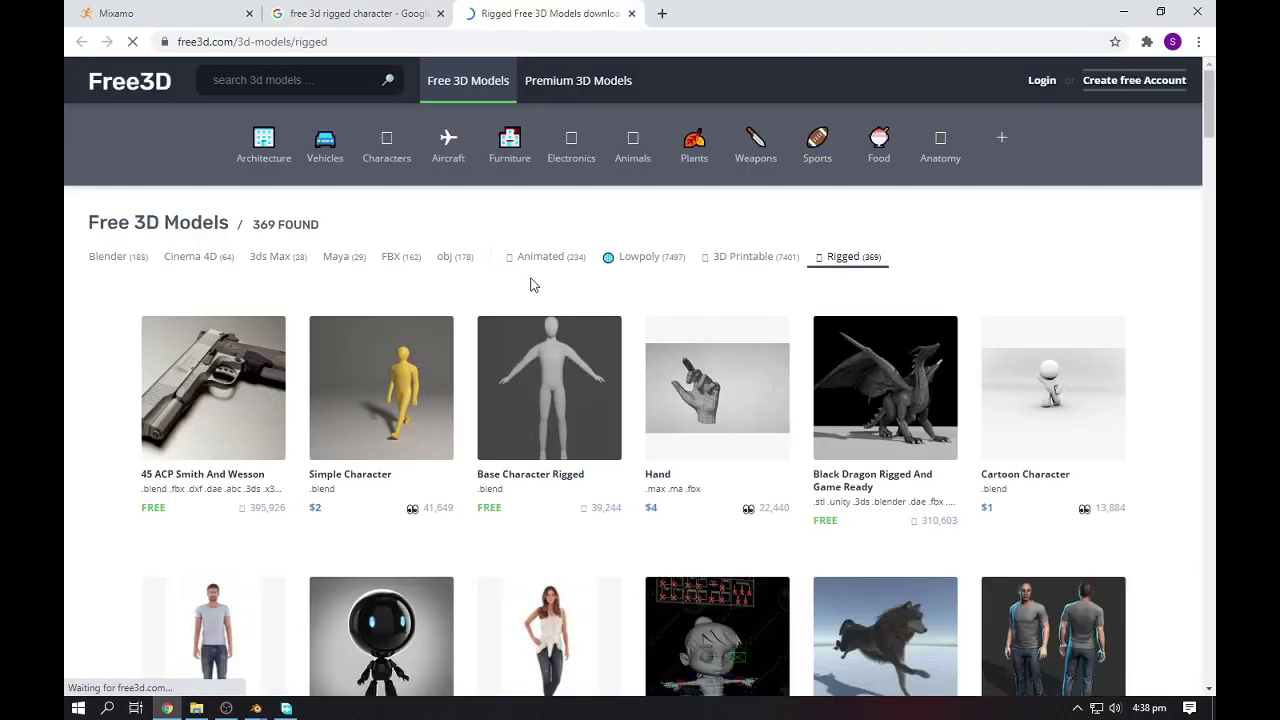
# Browse the rigged models on Free3D and open the Rigged Male Human model page in a new tab
pyautogui.scroll(-2, 510, 385)
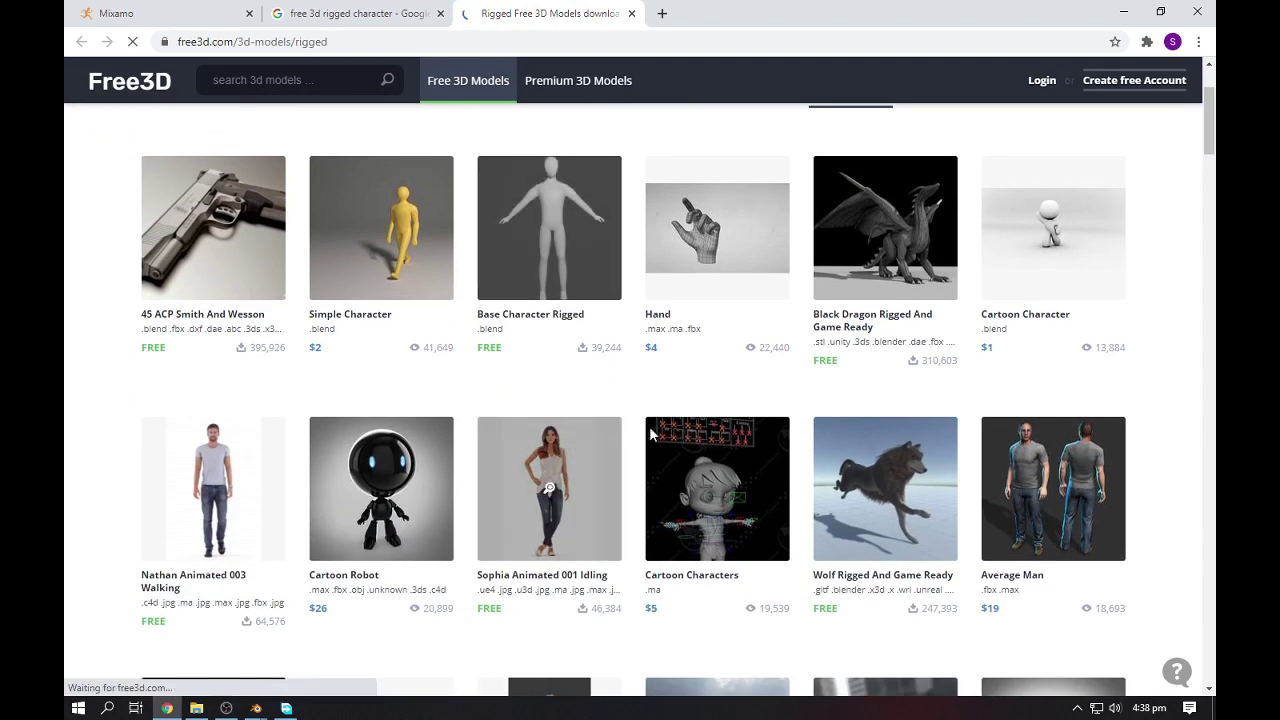
pyautogui.scroll(-2, 670, 438)
pyautogui.rightClick(545, 458)
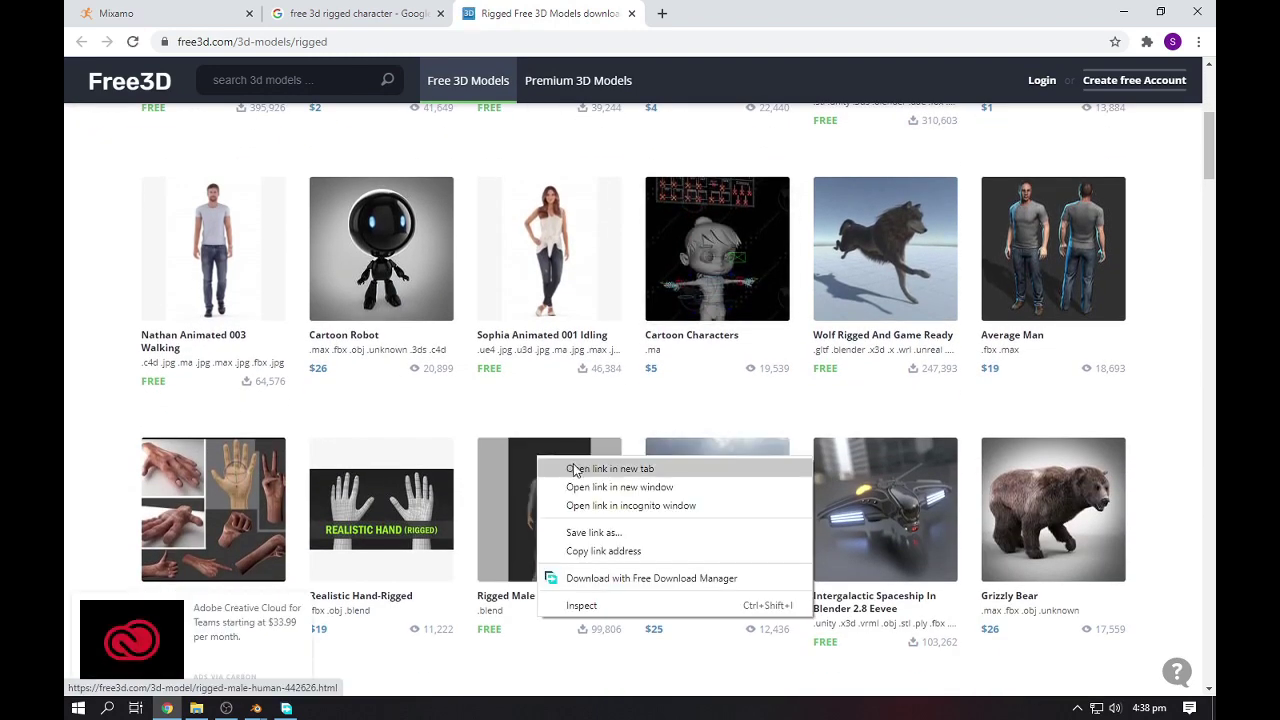
pyautogui.click(590, 468)
pyautogui.click(763, 12)
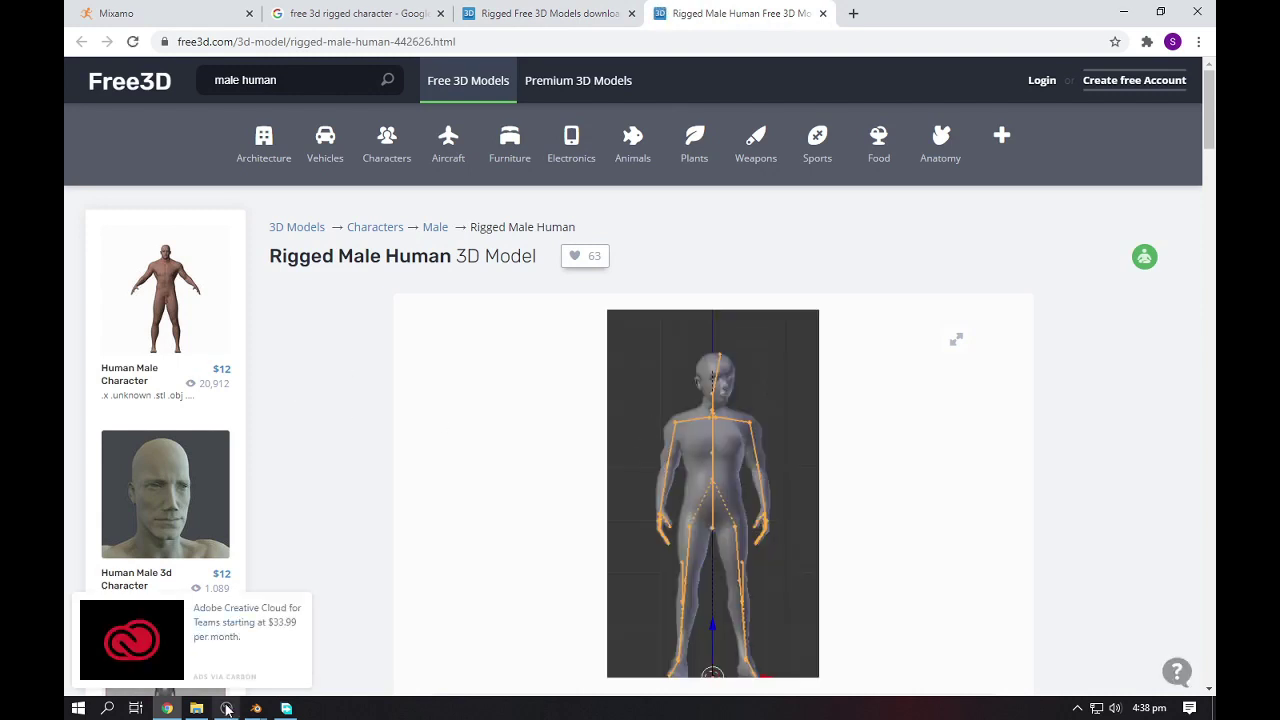
# Switch to the Blender window with "final low poly character rigged.blend" and copy its metarig armature
pyautogui.moveTo(256, 708)
pyautogui.click(165, 645)
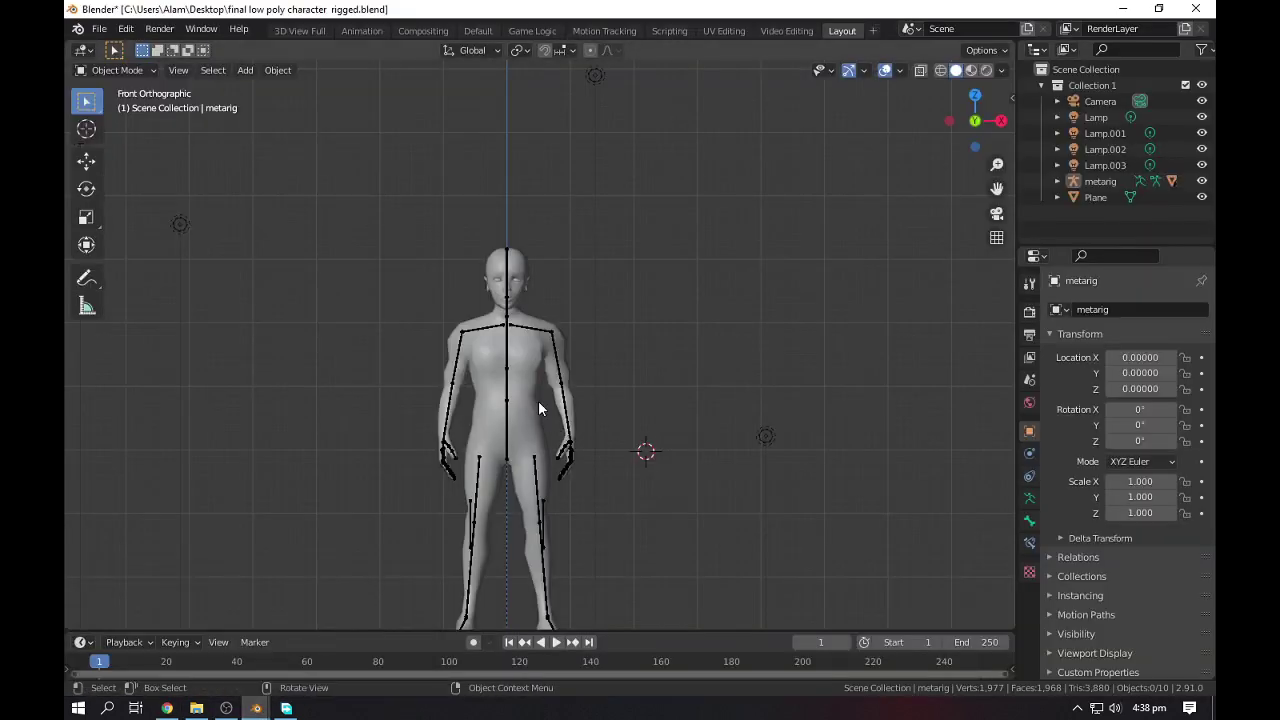
pyautogui.click(509, 378)
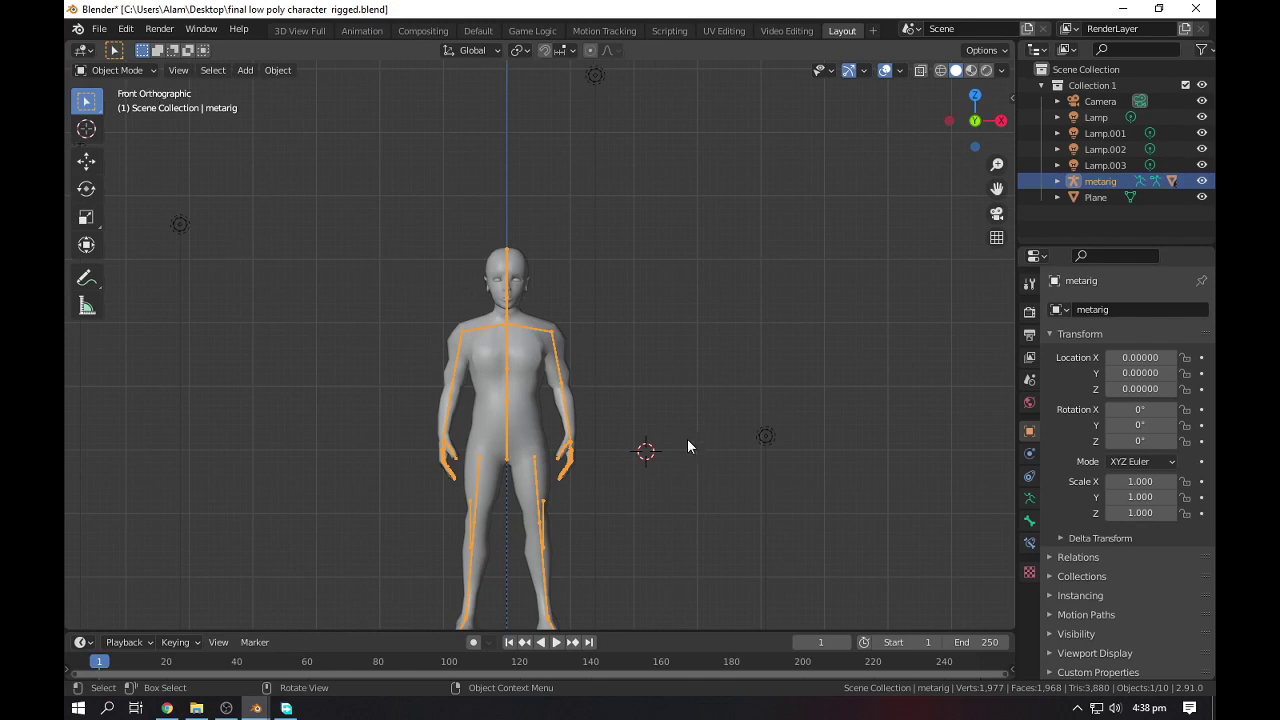
pyautogui.keyDown('shift'); pyautogui.scroll(-3, 642, 367); pyautogui.keyUp('shift')
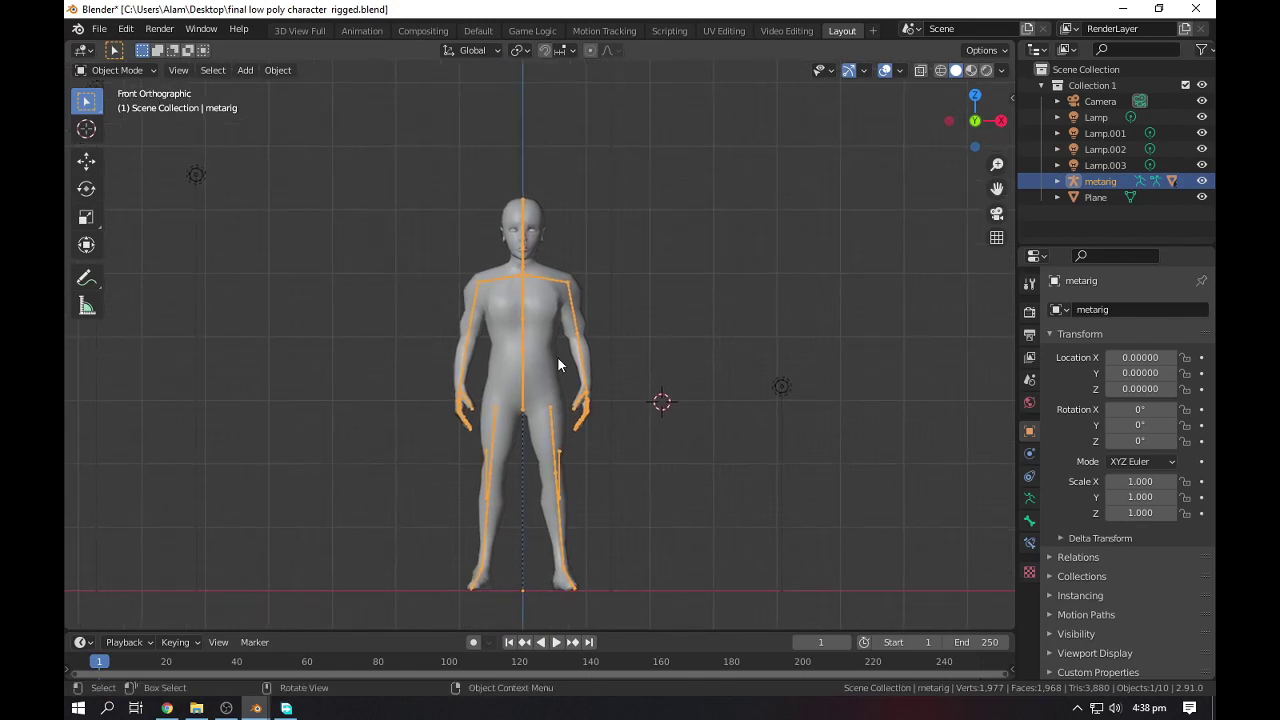
# Paste the armature into "Base mesh tuto.blend" and scale it to about 0.39 to match the character's height
pyautogui.moveTo(257, 706)
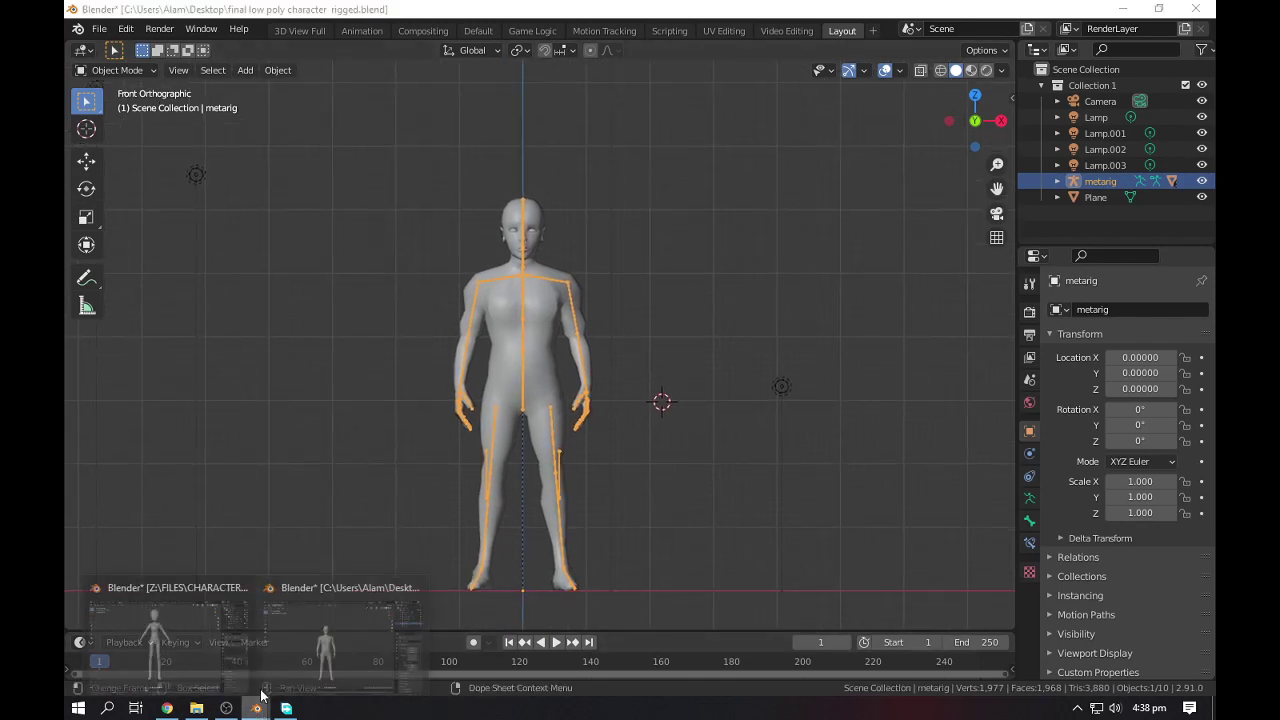
pyautogui.click(195, 619)
pyautogui.scroll(-5, 570, 368)
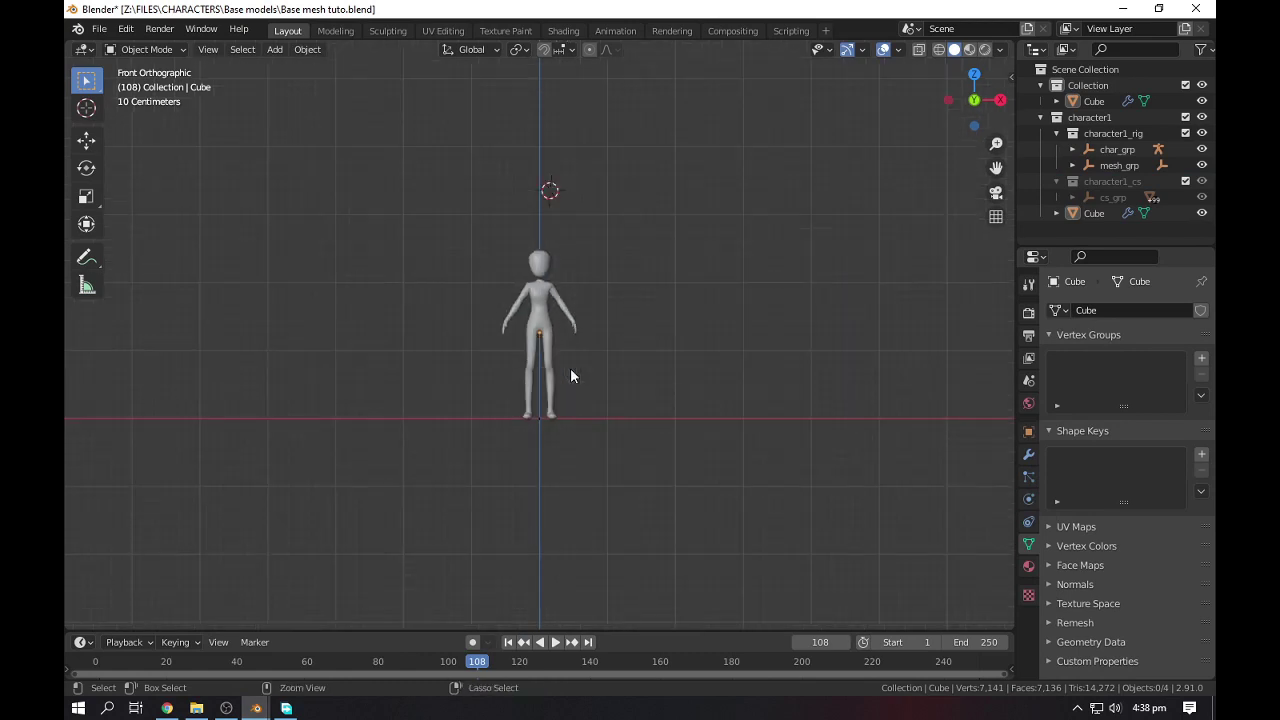
pyautogui.hotkey('ctrl', 'v')
pyautogui.scroll(3, 570, 368)
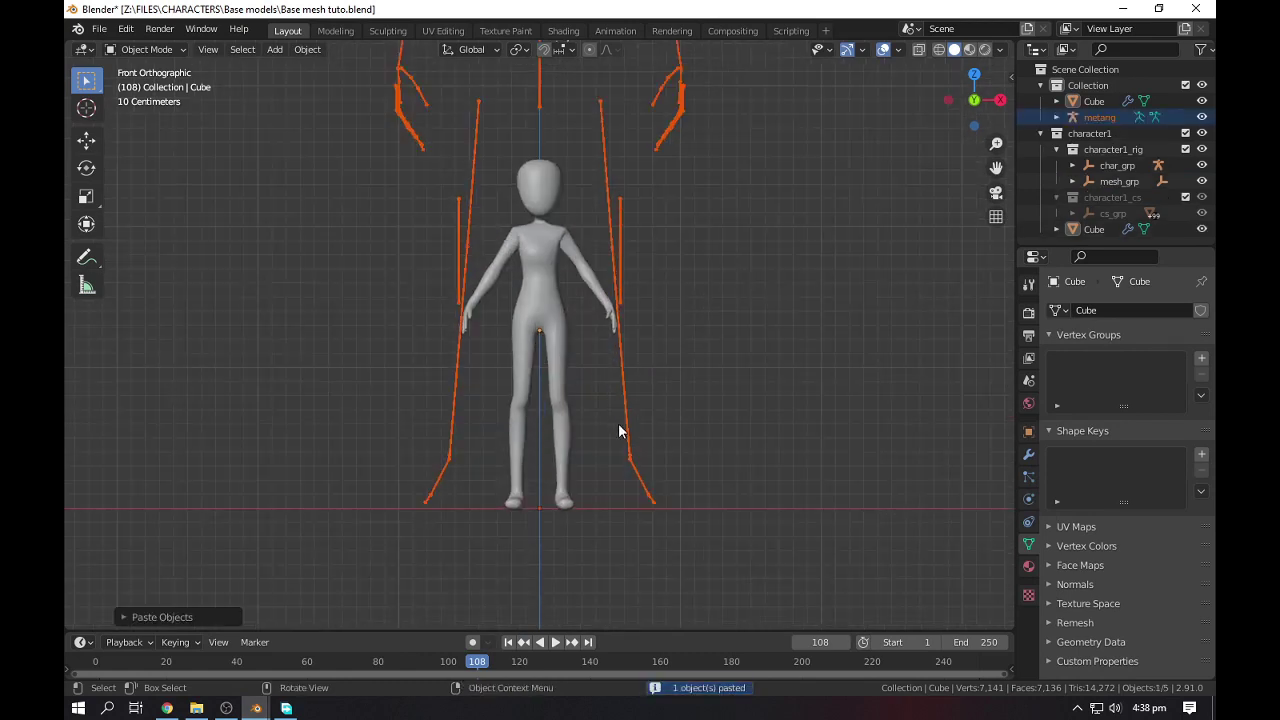
pyautogui.press('s')
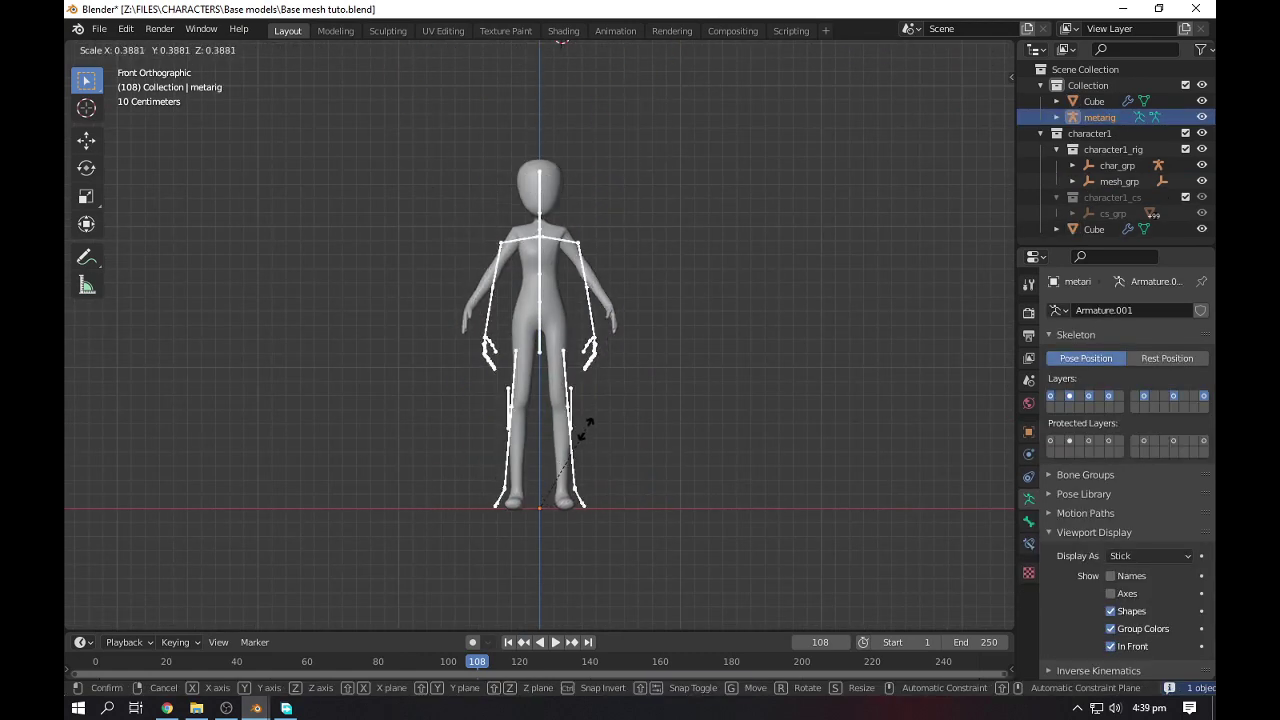
pyautogui.click(585, 428)
# In Edit Mode, select the metarig's left forearm and hand bones and move them slightly inward and upward
pyautogui.scroll(5, 590, 299)
pyautogui.press('Tab')
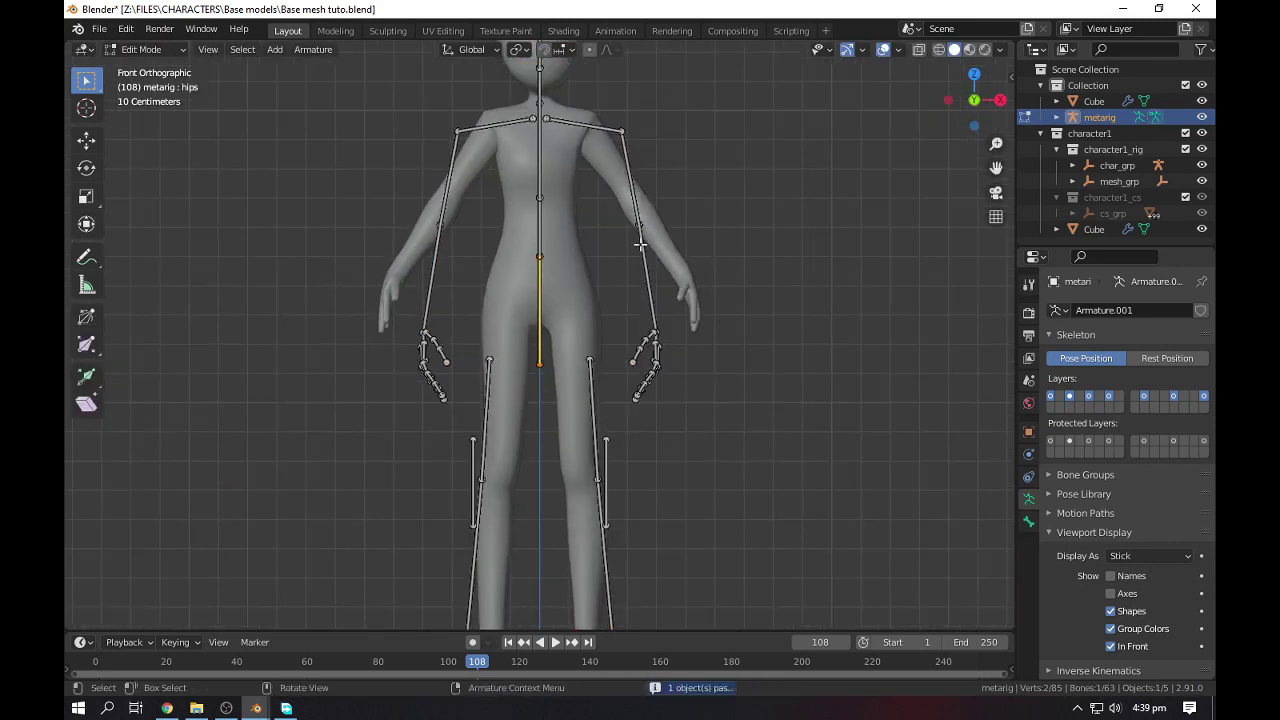
pyautogui.moveTo(640, 194); pyautogui.dragTo(700, 463)
pyautogui.press('g')
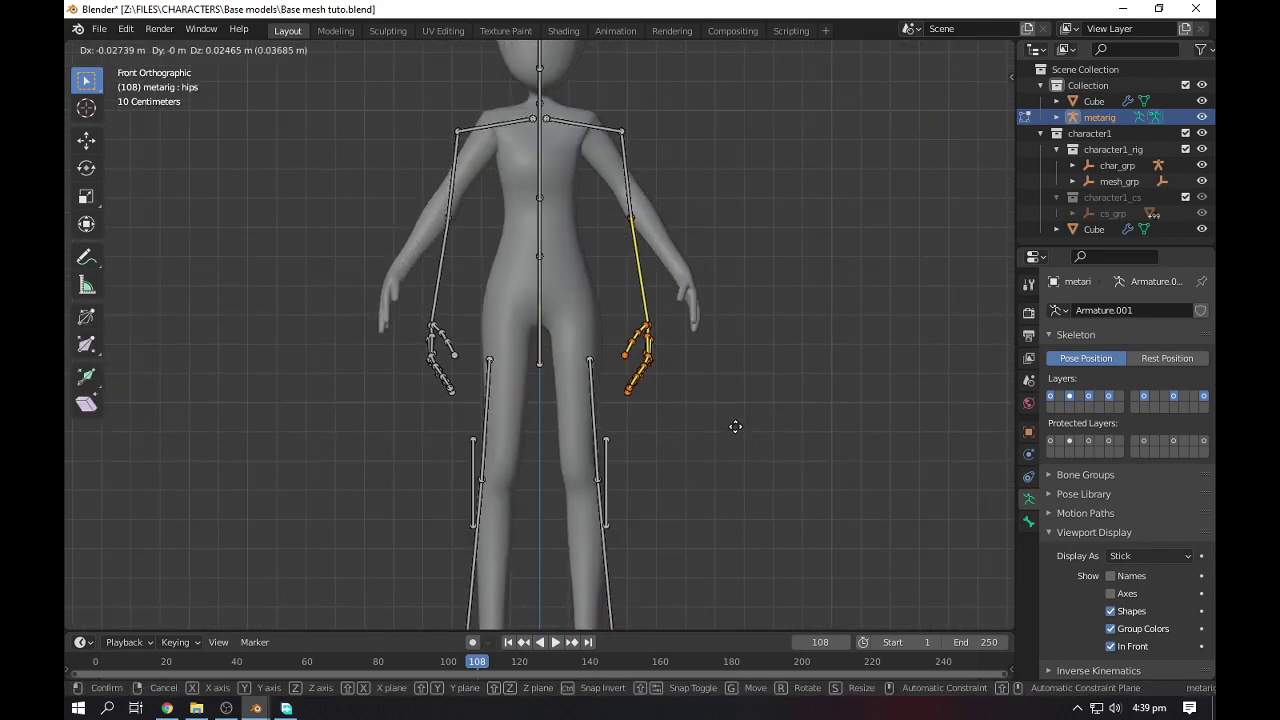
pyautogui.click(735, 427)
# Move the metarig's left shoulder joint and arm bones to follow the mesh's left shoulder and arm
pyautogui.keyDown('shift'); pyautogui.moveTo(619, 147); pyautogui.dragTo(638, 252, button='middle'); pyautogui.keyUp('shift')
pyautogui.click(641, 238)
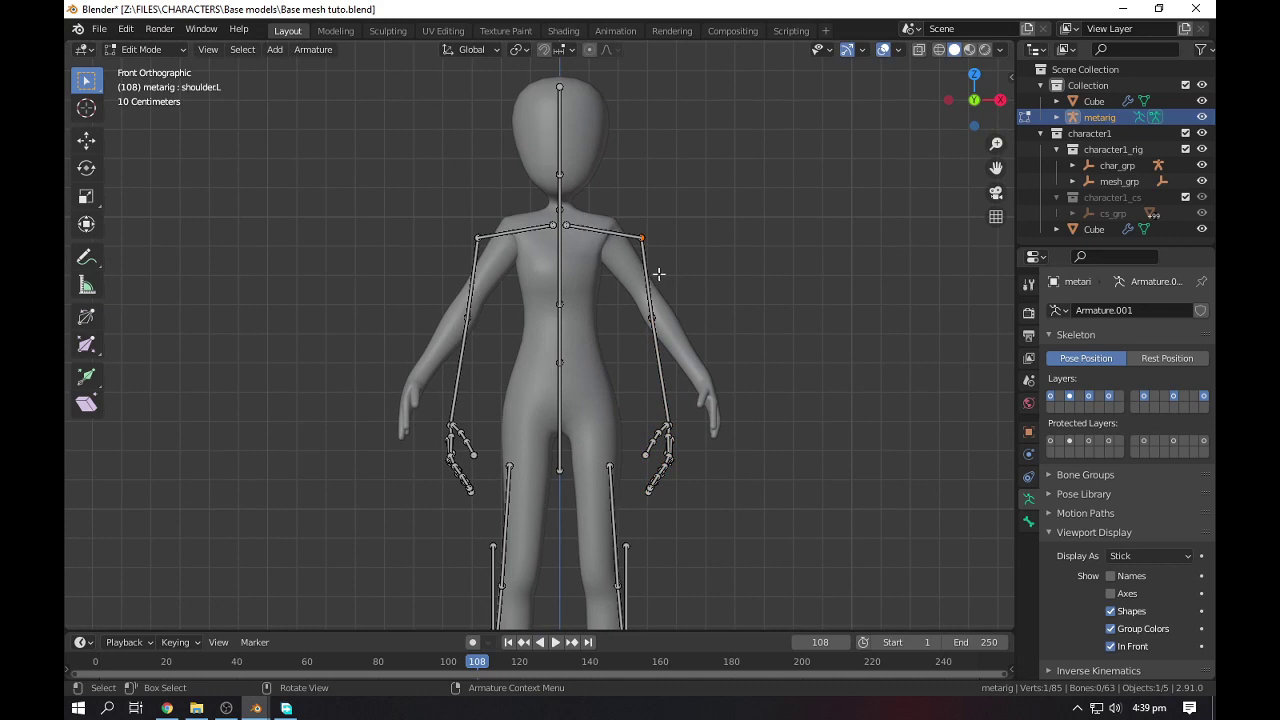
pyautogui.press('g')
pyautogui.click(650, 290)
pyautogui.click(628, 262)
pyautogui.press('g')
pyautogui.click(640, 290)
pyautogui.hotkey('ctrl', 'z')
pyautogui.press('KP_Decimal')
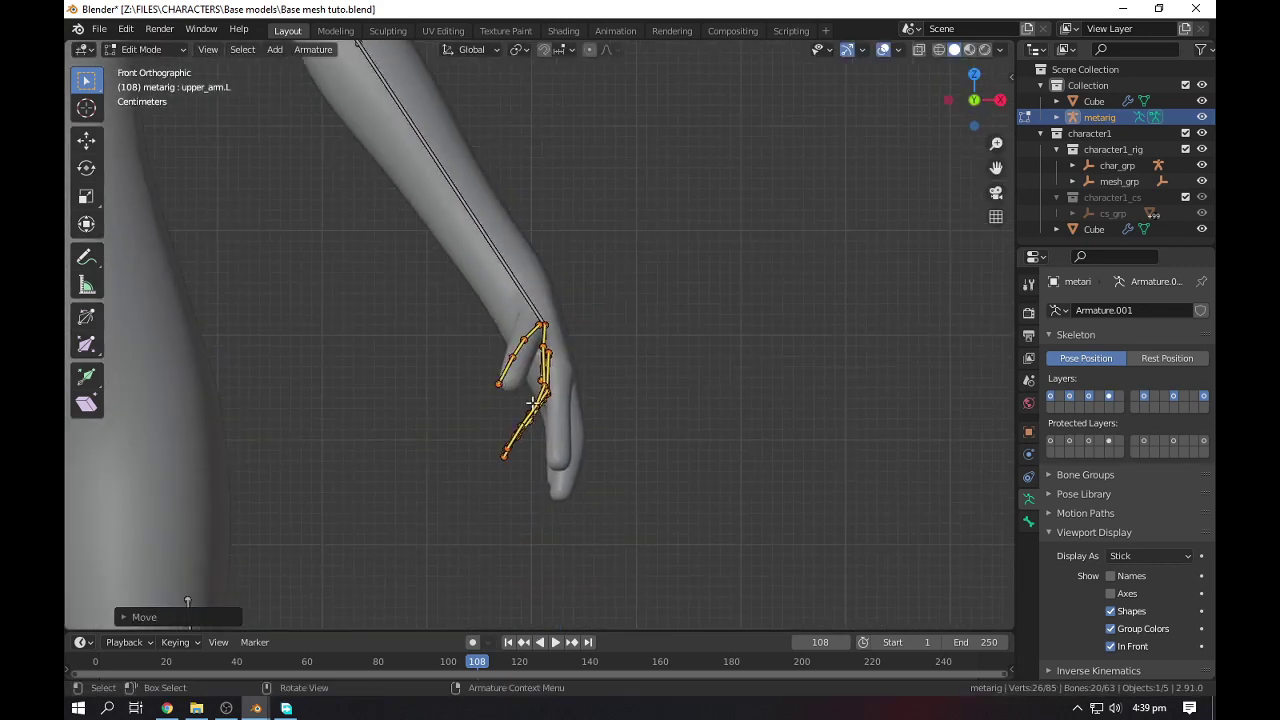
# Move the left hand's finger joints outward toward the mesh fingers
pyautogui.click(512, 380)
pyautogui.press('g')
pyautogui.click(714, 400)
pyautogui.moveTo(714, 400); pyautogui.dragTo(447, 425, button='middle')
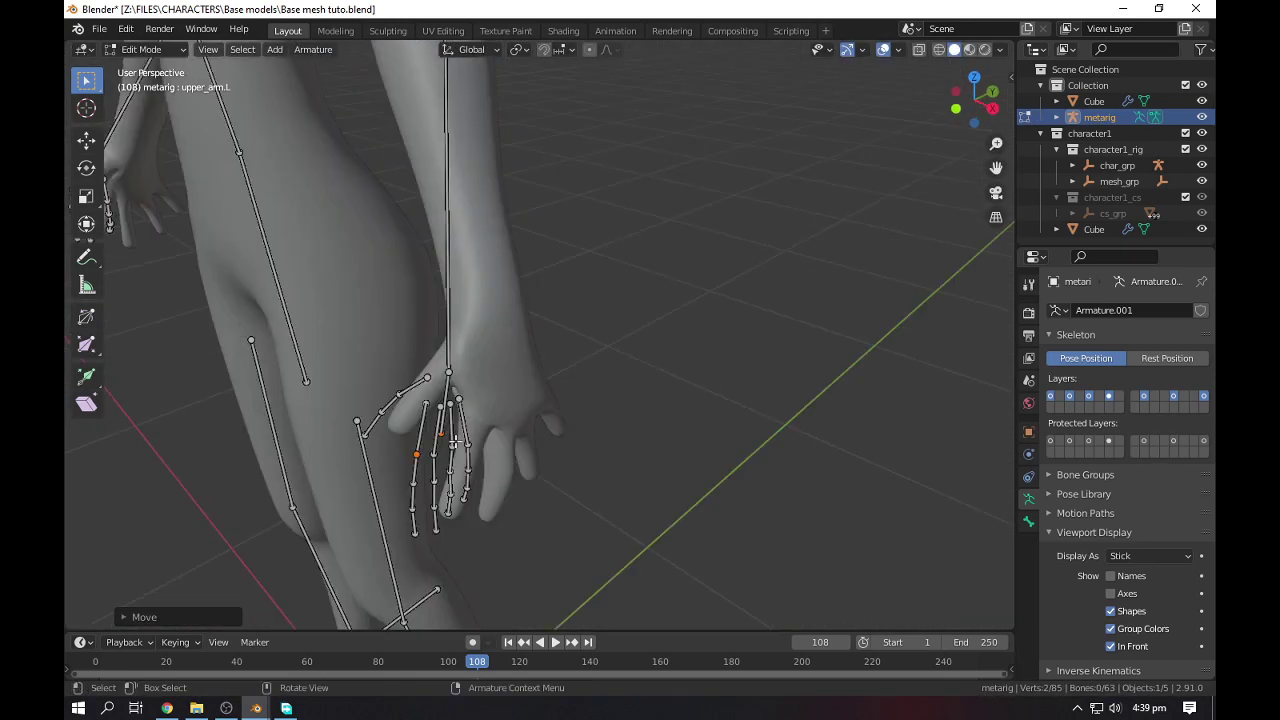
# Align the left wrist and hand bones with the mesh hand as seen from the side
pyautogui.press('KP_3')
pyautogui.scroll(3, 447, 425)
pyautogui.scroll(-2, 447, 425)
pyautogui.click(472, 470)
pyautogui.click(323, 447)
pyautogui.moveTo(360, 440); pyautogui.dragTo(580, 449, button='middle')
pyautogui.press('KP_3')
pyautogui.click(445, 340)
pyautogui.press('g')
pyautogui.click(658, 382)
pyautogui.press('KP_1')
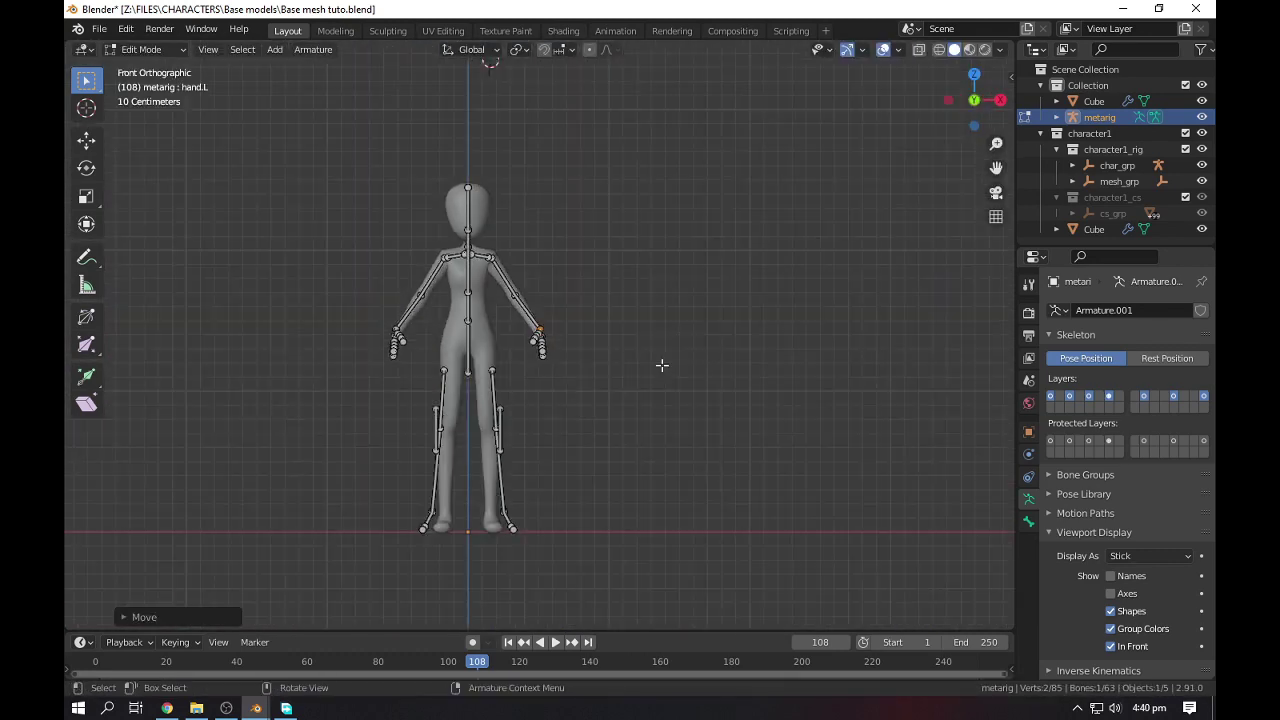
# Fit the metarig's left knee and toe joints inside the mesh leg and foot
pyautogui.scroll(3, 658, 382)
pyautogui.scroll(-3, 591, 451)
pyautogui.click(488, 433)
pyautogui.scroll(4, 507, 503)
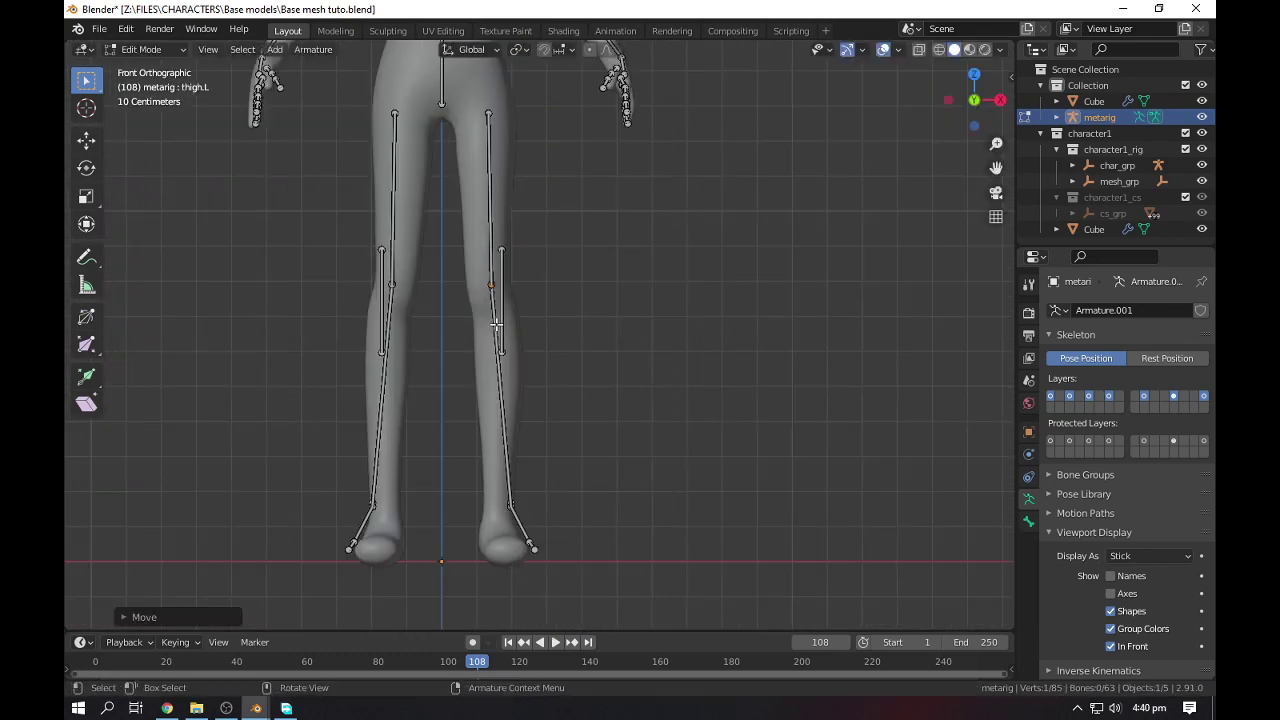
pyautogui.click(534, 548)
pyautogui.press('KP_3')
pyautogui.scroll(-5, 549, 449)
pyautogui.moveTo(549, 449); pyautogui.dragTo(457, 394, button='middle')
pyautogui.press('KP_1')
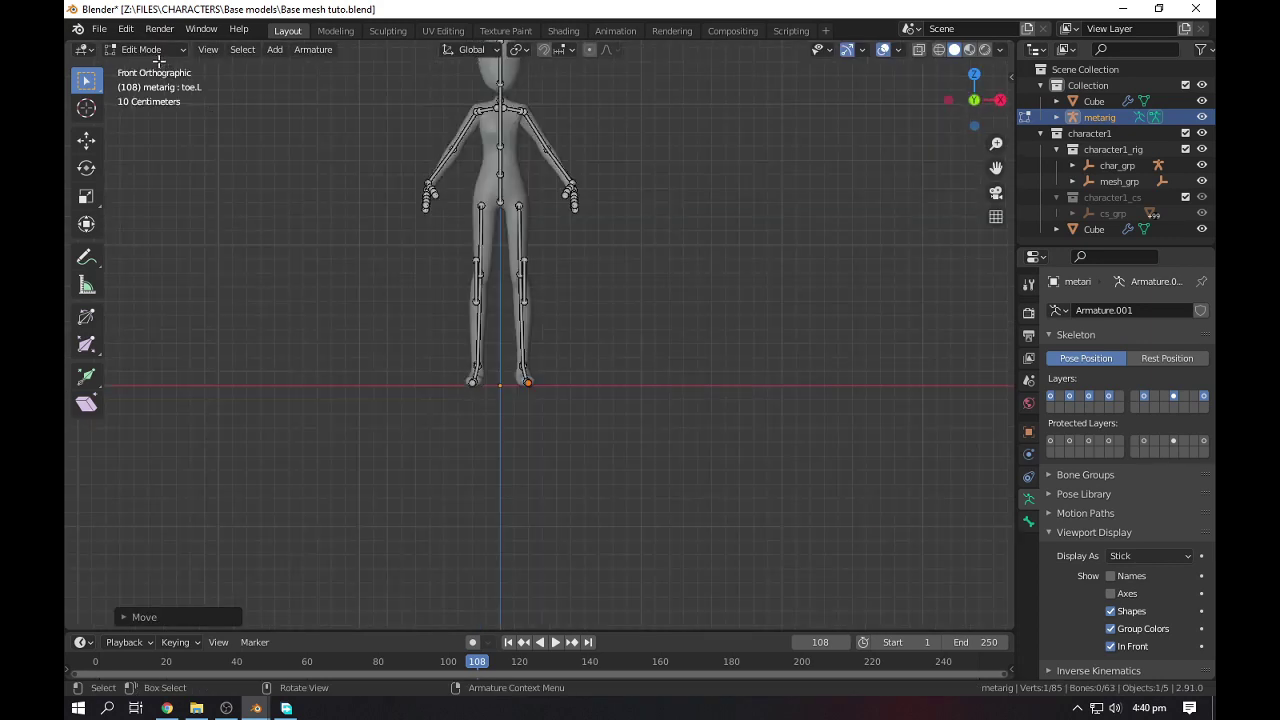
# Return to Object Mode and parent the character mesh to the metarig with automatic weights
pyautogui.click(145, 49)
pyautogui.click(143, 70)
pyautogui.click(454, 163)
pyautogui.scroll(3, 454, 163)
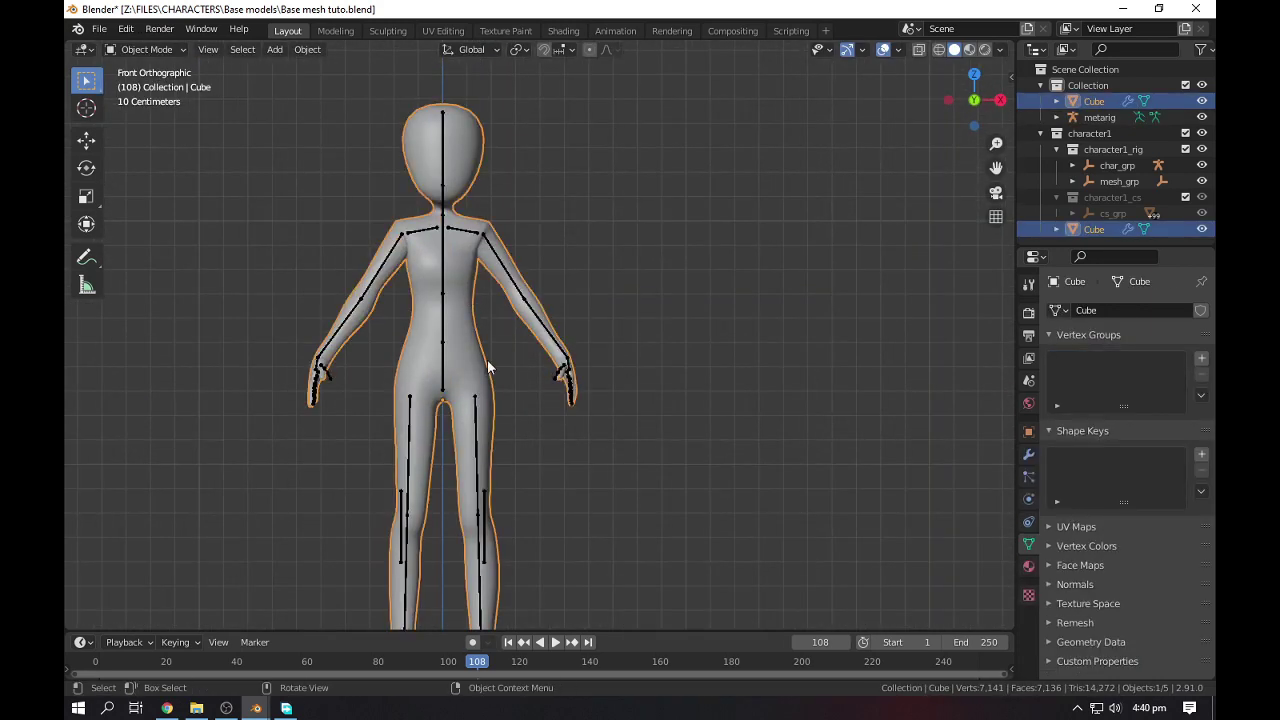
pyautogui.keyDown('shift'); pyautogui.click(469, 232); pyautogui.keyUp('shift')
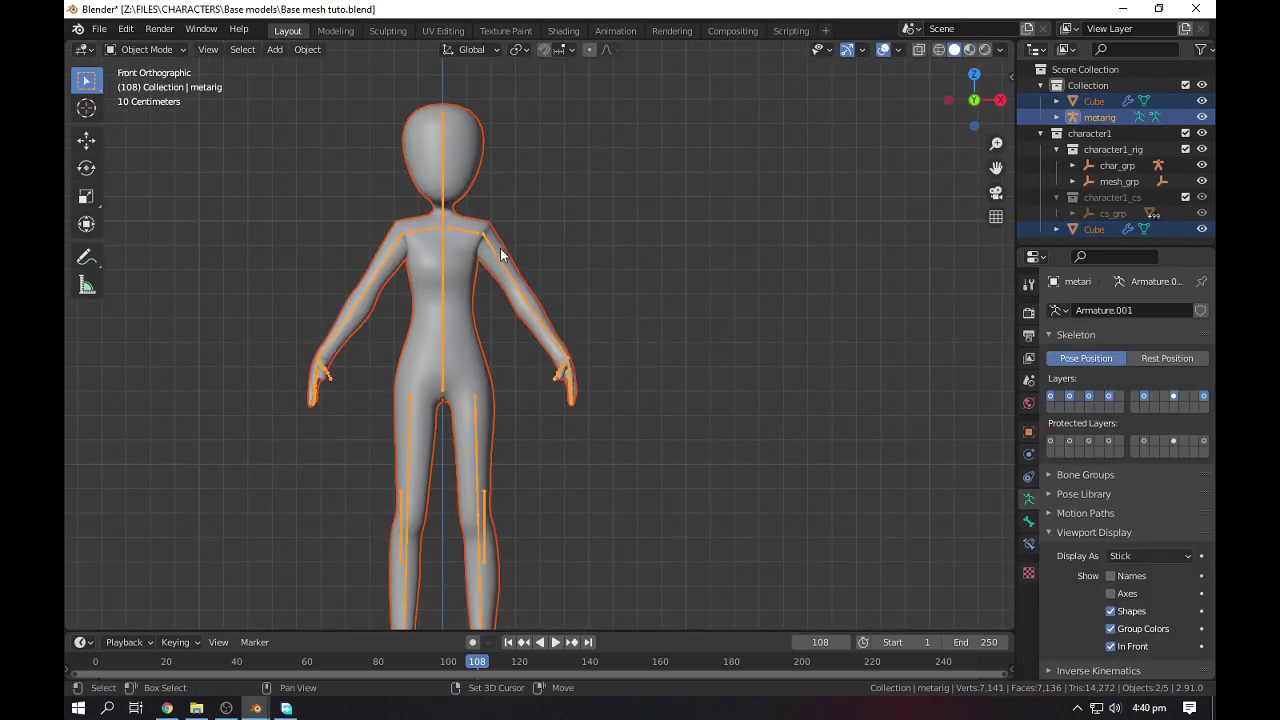
pyautogui.hotkey('ctrl', 'p')
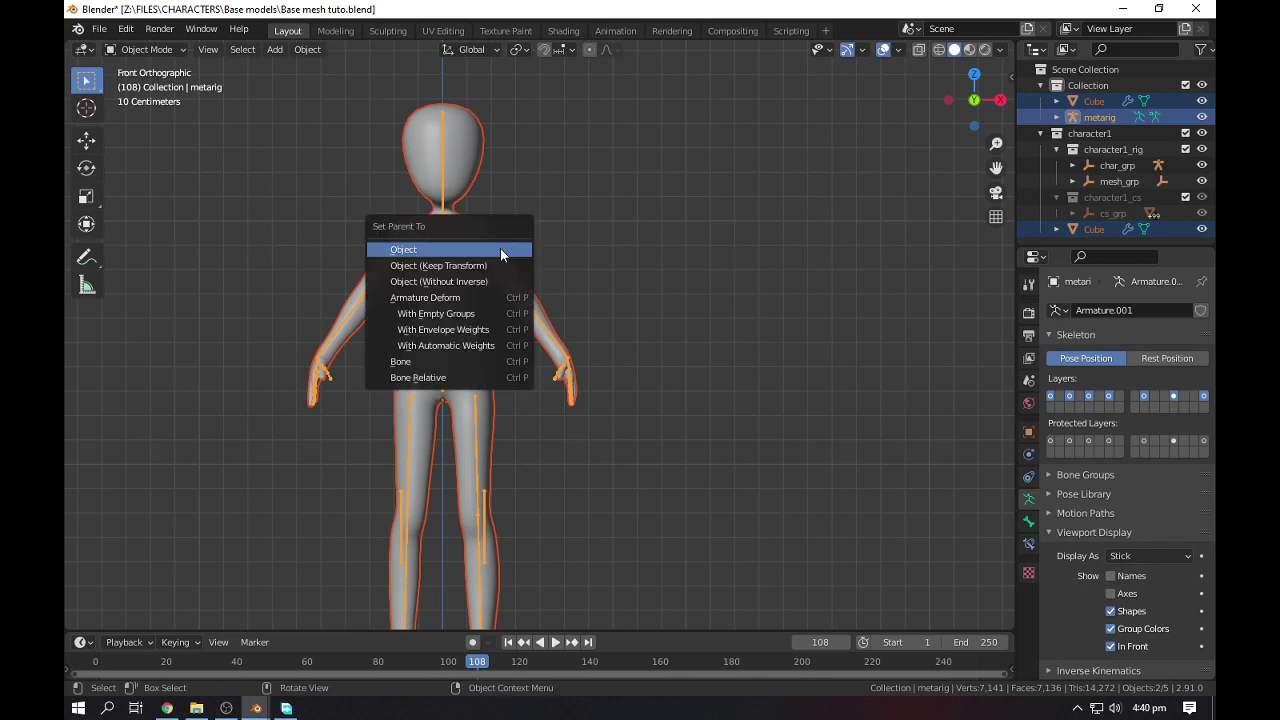
pyautogui.click(492, 350)
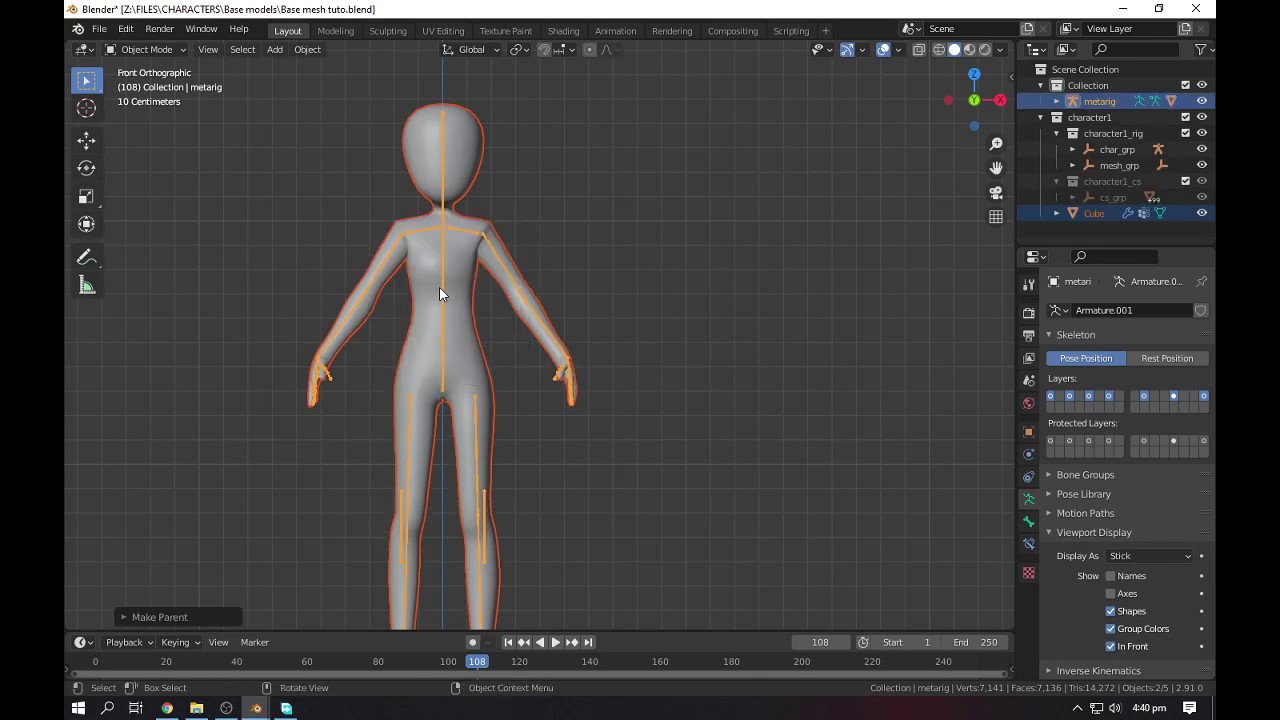
# Put the metarig in Pose Mode and test the deformation by rotating the lower spine bone, cancelling the rotation
pyautogui.click(441, 291)
pyautogui.click(442, 294)
pyautogui.click(148, 49)
pyautogui.click(146, 103)
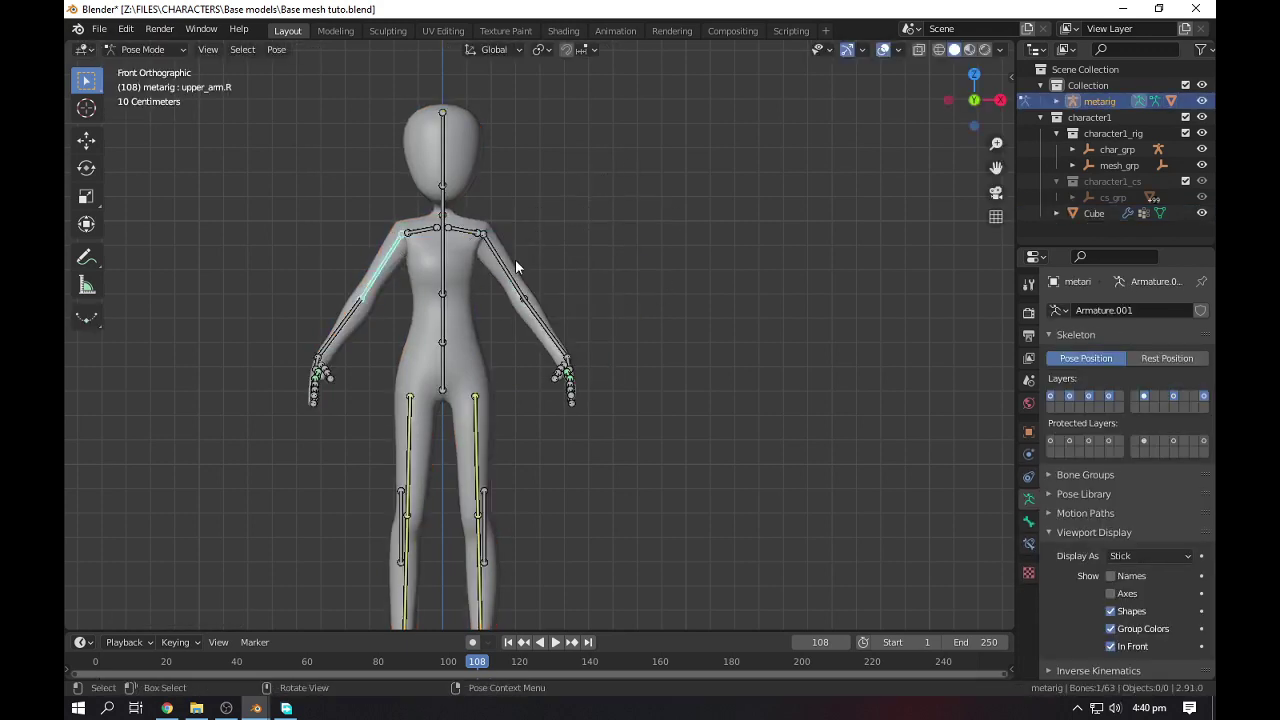
pyautogui.click(466, 317)
pyautogui.press('r')
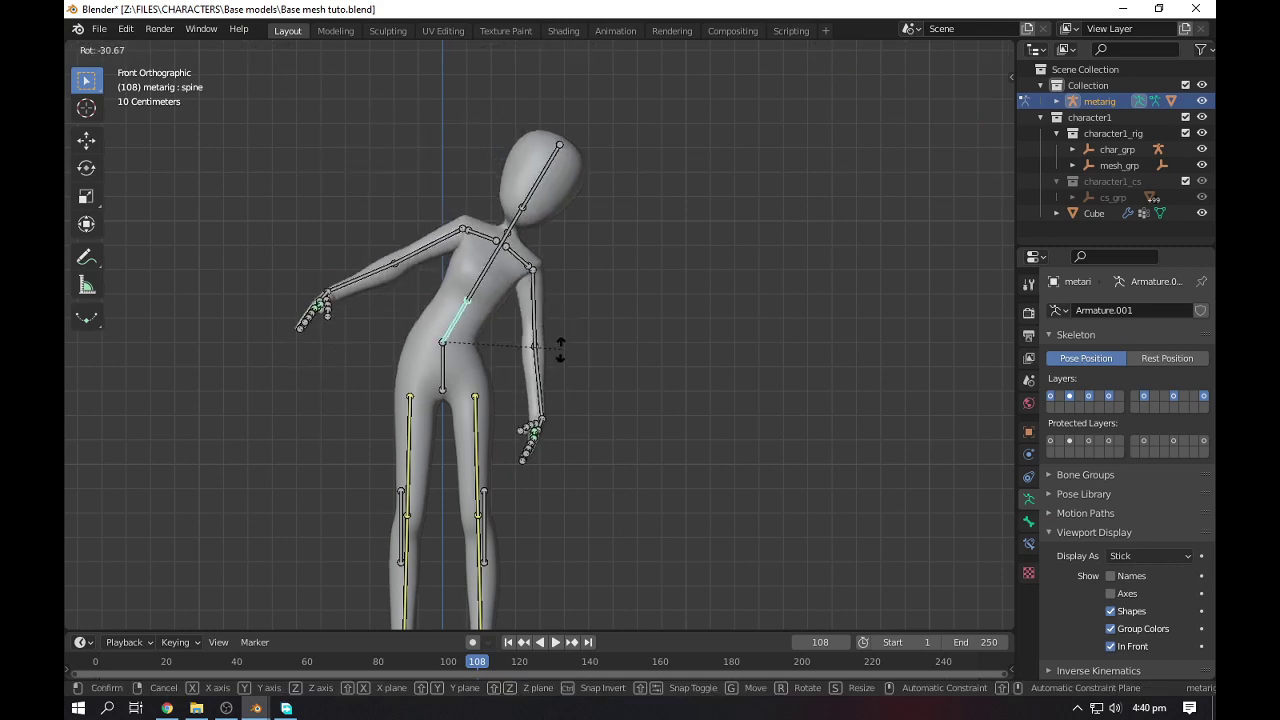
pyautogui.rightClick(555, 312)
# Test the leg rig by moving the thigh.L.001 bone, and cancel the move
pyautogui.scroll(-6, 675, 309)
pyautogui.moveTo(572, 382); pyautogui.dragTo(489, 411, button='middle')
pyautogui.click(491, 409)
pyautogui.press('g')
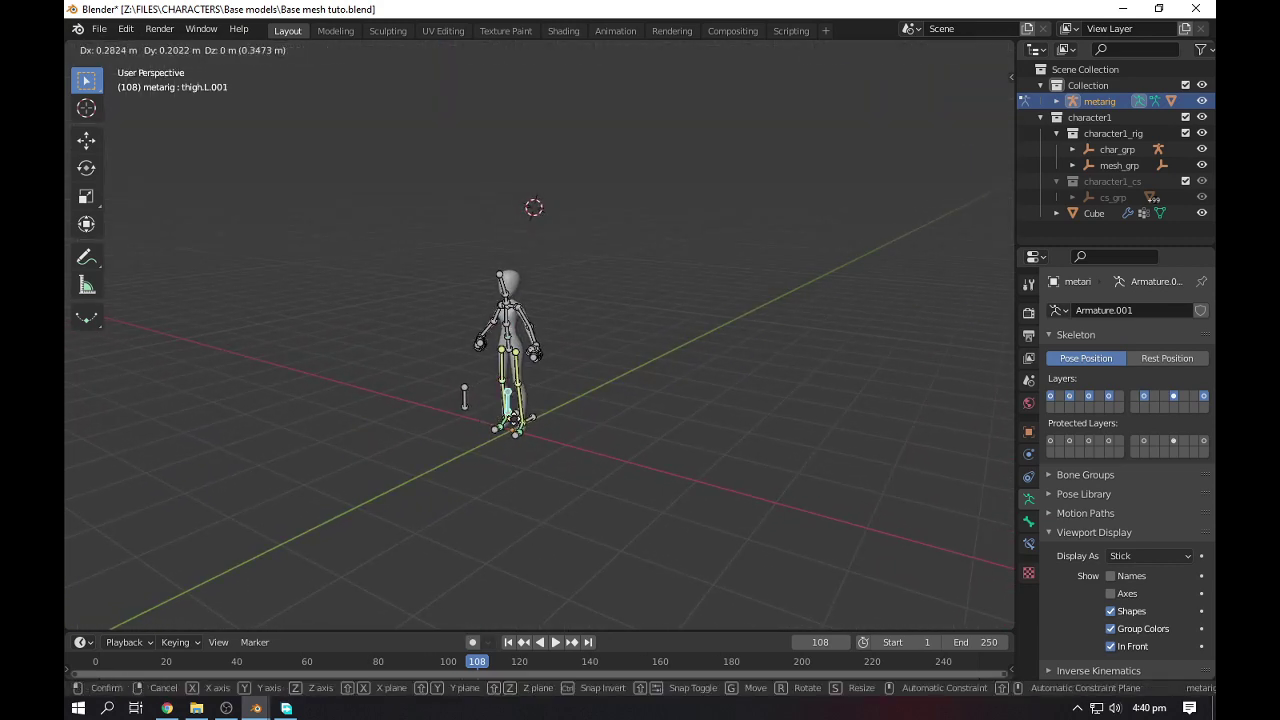
pyautogui.press('Escape')
pyautogui.moveTo(560, 380); pyautogui.dragTo(660, 374, button='middle')
pyautogui.scroll(3, 660, 374)
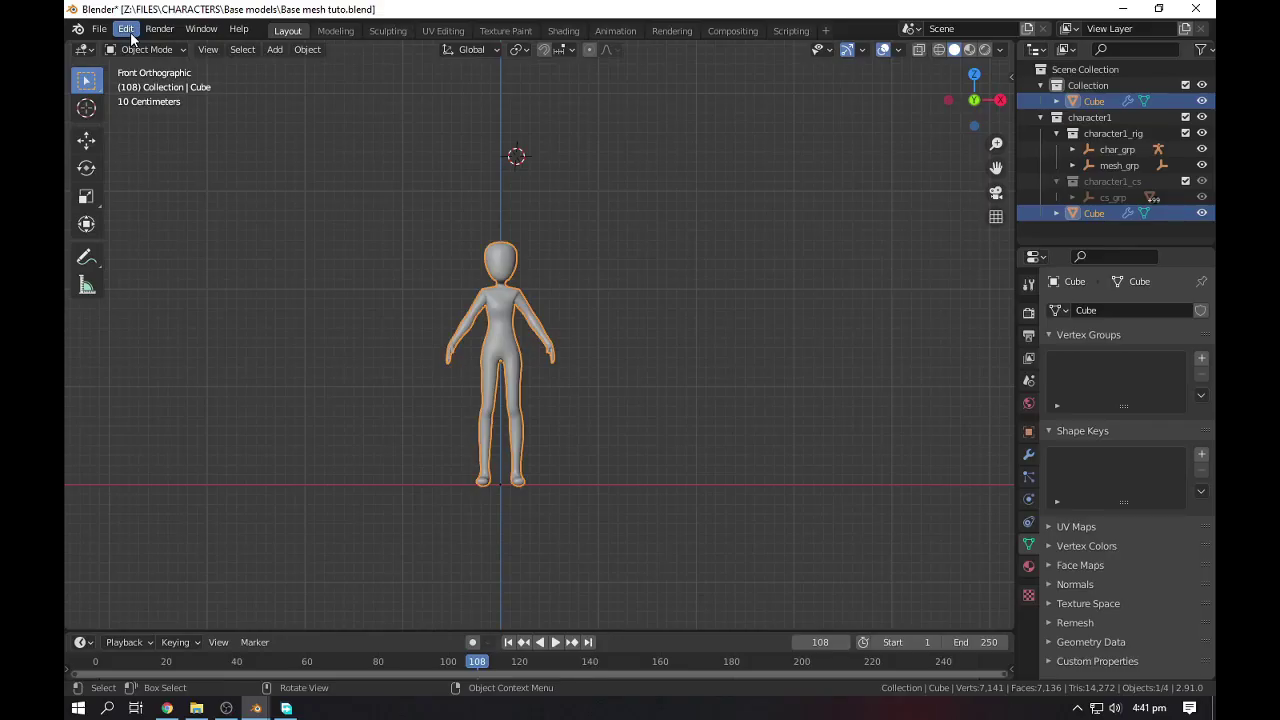
# Search the add-on preferences for "rigify", check the Rigify add-on and close the preferences
pyautogui.click(127, 29)
pyautogui.click(161, 260)
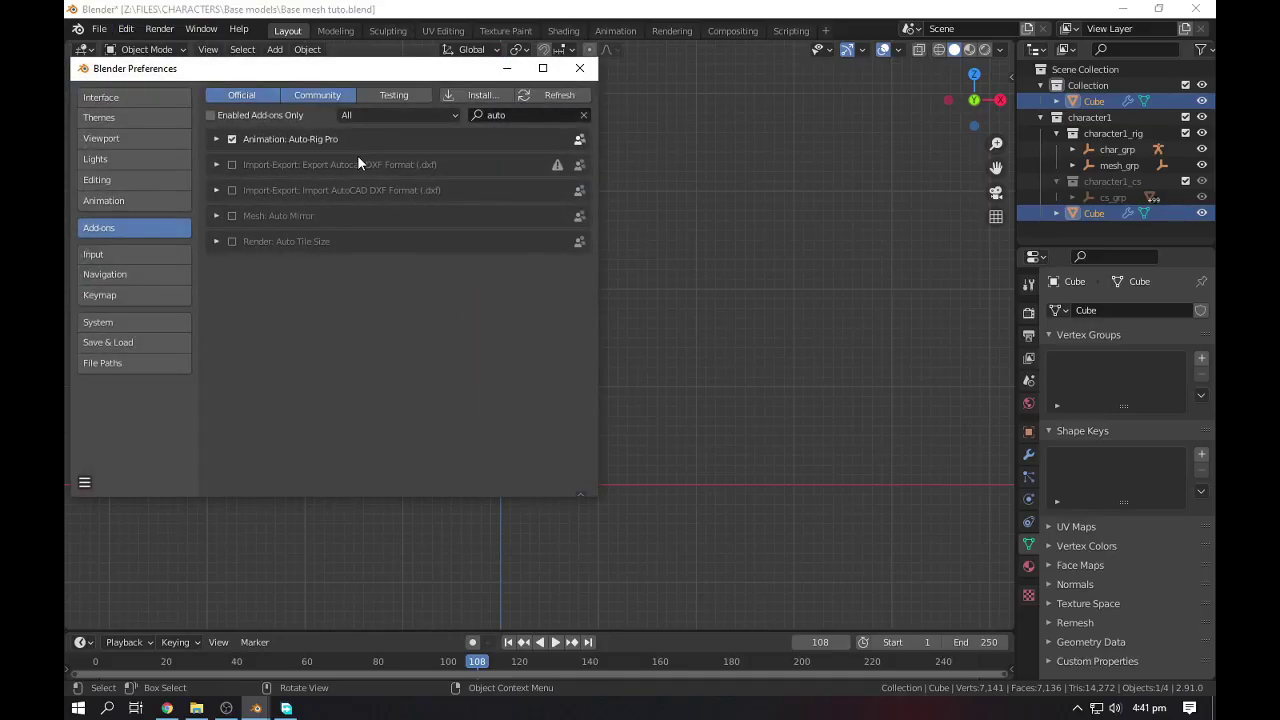
pyautogui.press('BackSpace')
pyautogui.press('BackSpace')
pyautogui.press('BackSpace')
pyautogui.press('BackSpace')
pyautogui.write('rigify')
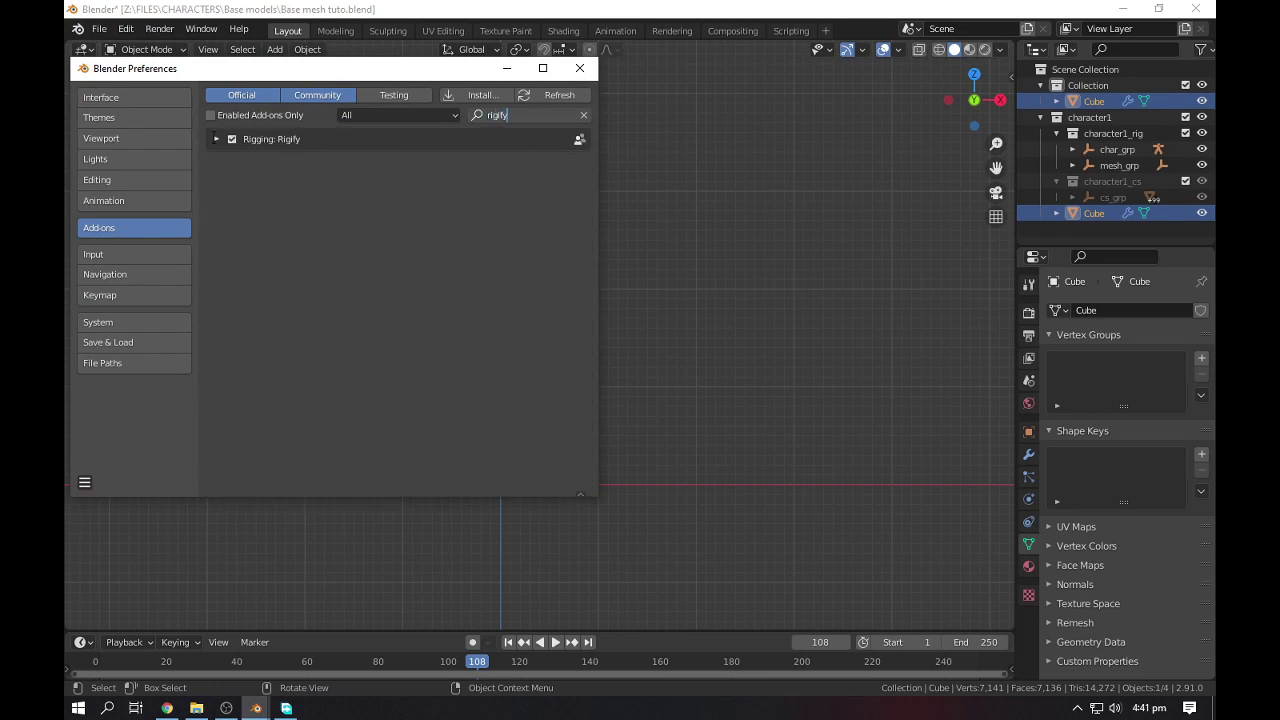
pyautogui.click(85, 481)
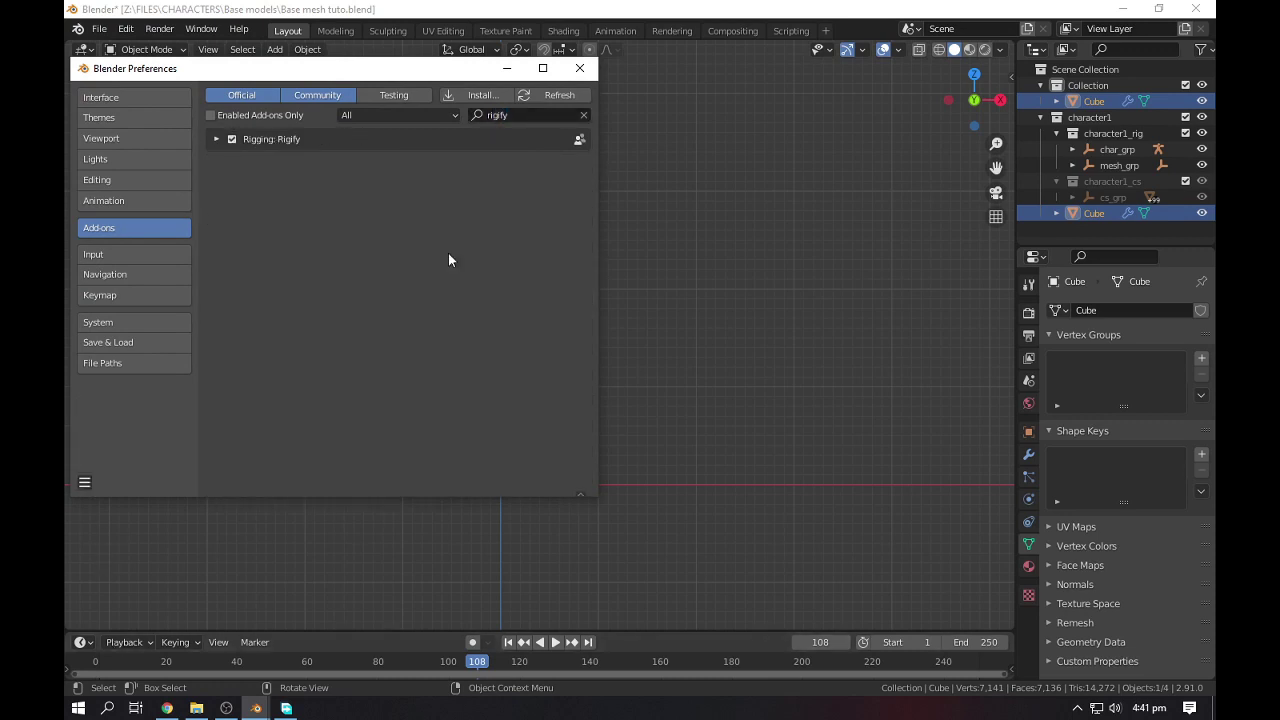
pyautogui.click(579, 68)
# Reset the 3D cursor to the world origin and add a Basic Human (Meta-Rig) armature
pyautogui.hotkey('shift', 'a')
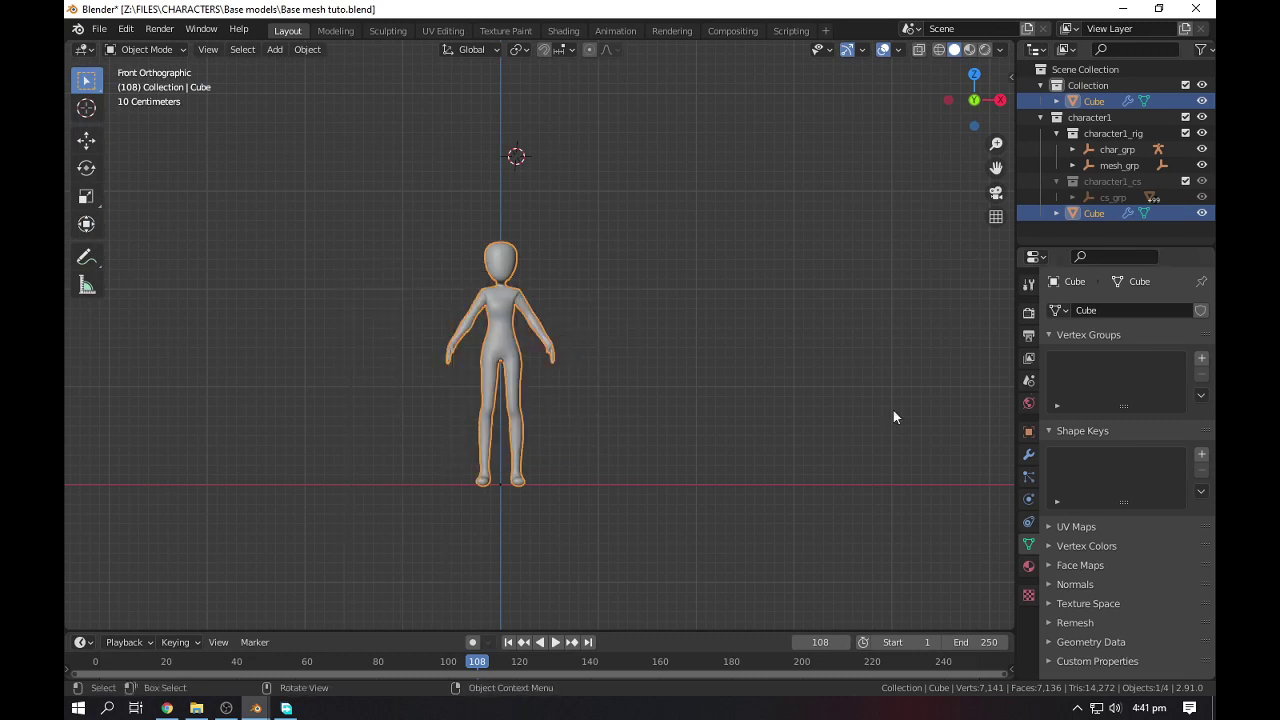
pyautogui.hotkey('shift', 's')
pyautogui.click(453, 364)
pyautogui.hotkey('shift', 'a')
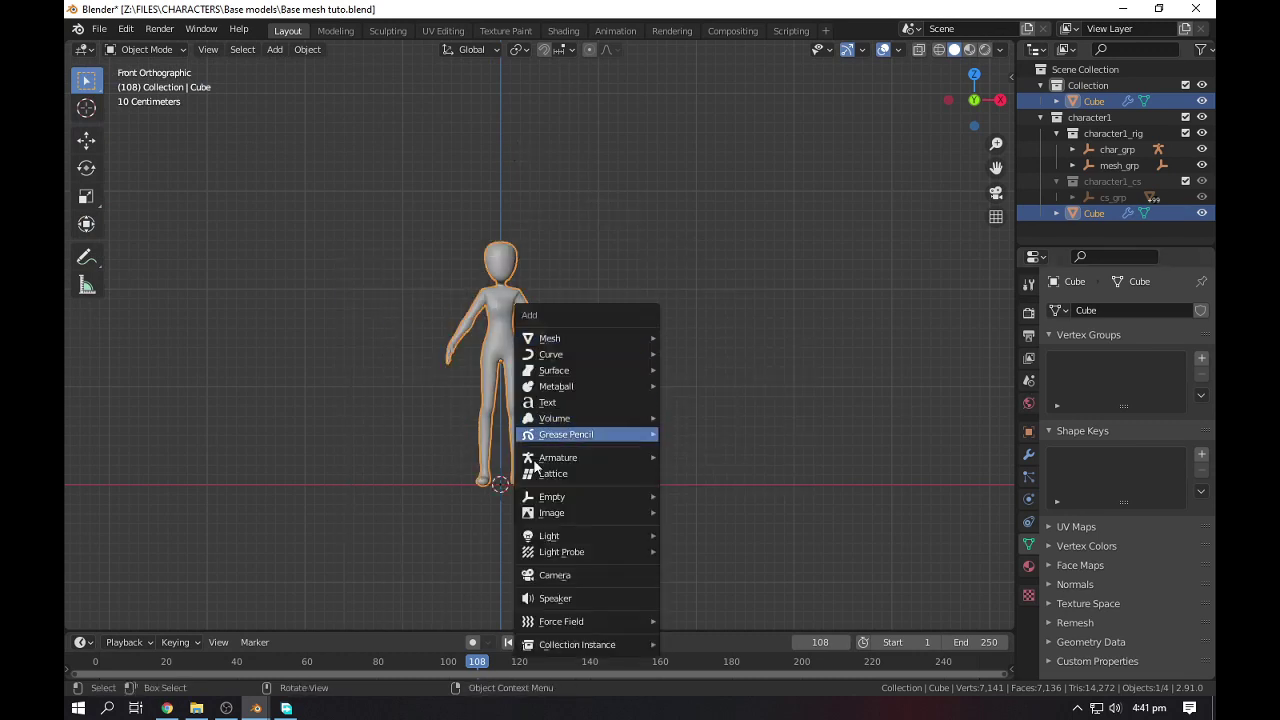
pyautogui.moveTo(561, 452)
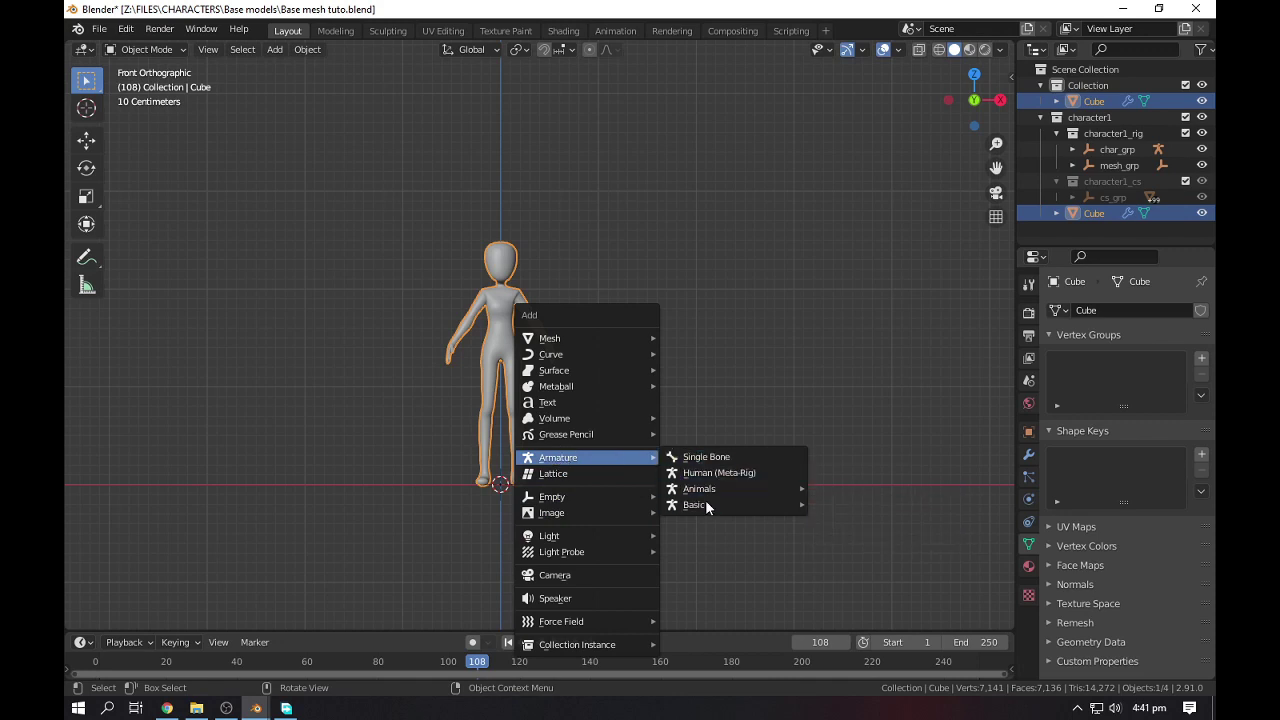
pyautogui.moveTo(710, 507)
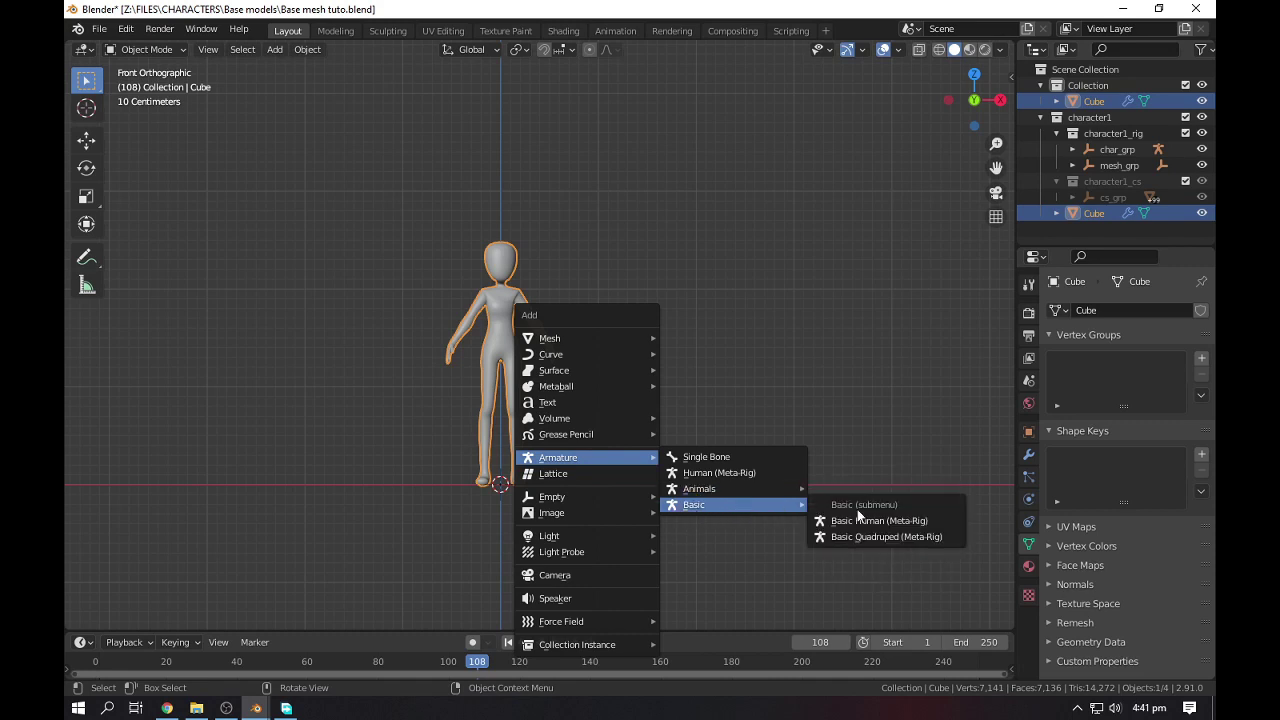
pyautogui.click(868, 521)
# Scale the new metarig up to match the character's height and set it to display In Front
pyautogui.scroll(3, 579, 479)
pyautogui.press('s')
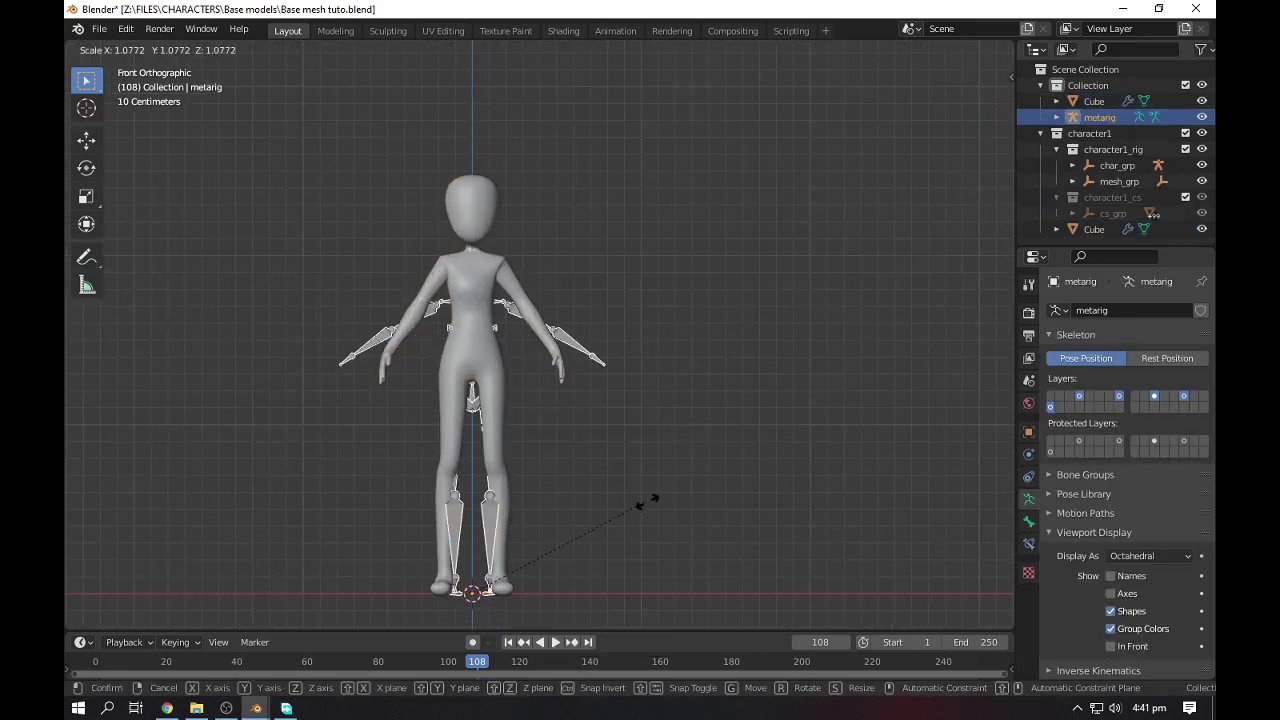
pyautogui.click(668, 503)
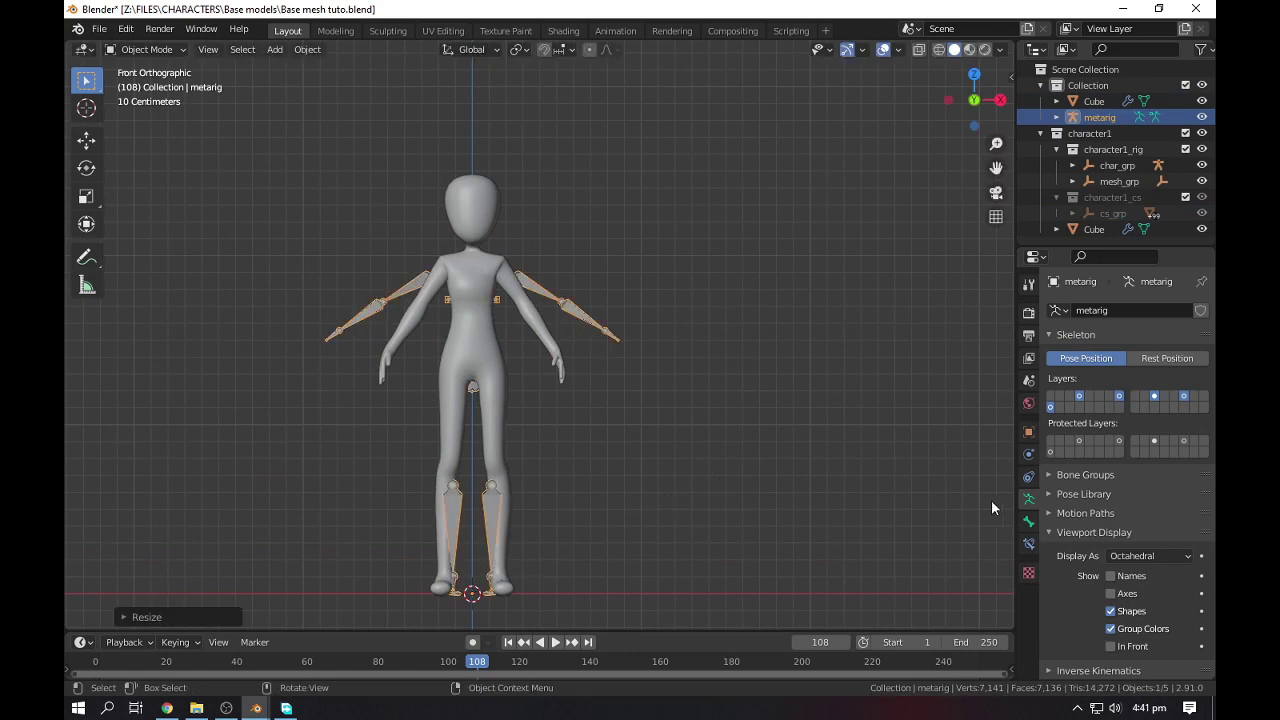
pyautogui.click(1110, 646)
pyautogui.press('s')
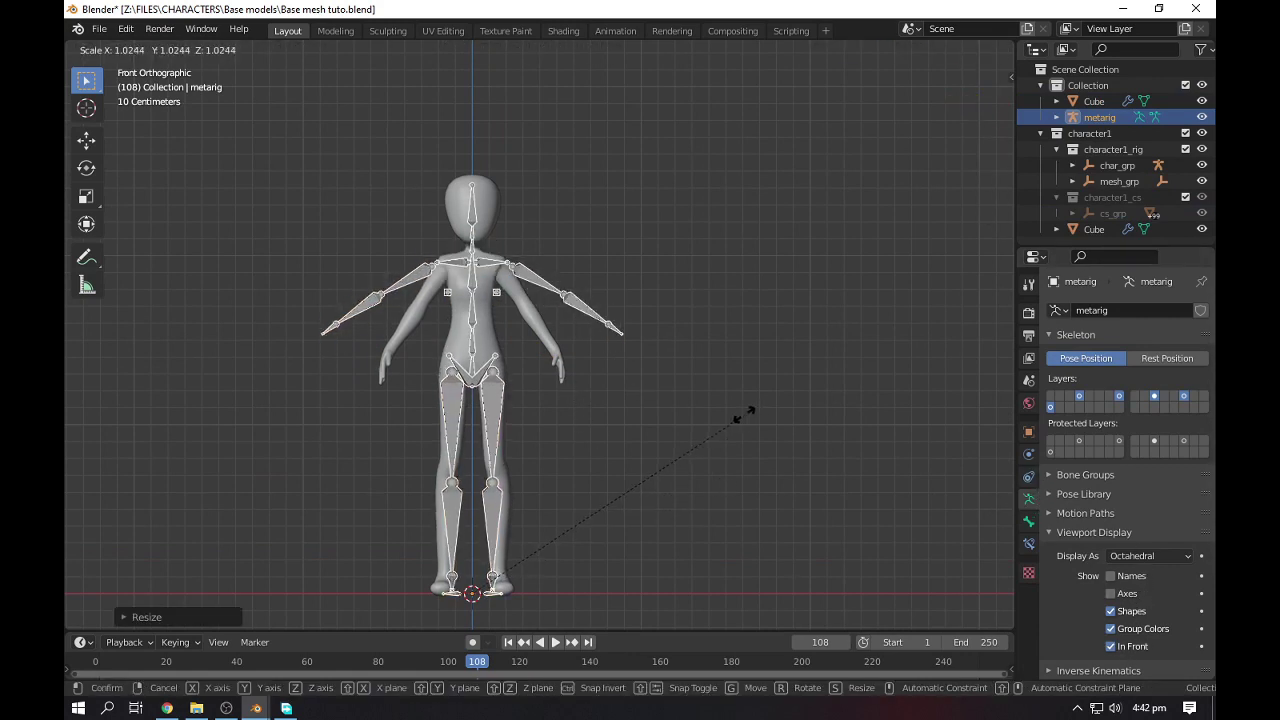
pyautogui.press('Escape')
# In Edit Mode, rotate and move the metarig's left arm bones onto the mesh's left arm
pyautogui.press('Tab')
pyautogui.scroll(3, 557, 262)
pyautogui.click(504, 243)
pyautogui.keyDown('shift'); pyautogui.click(625, 298); pyautogui.keyUp('shift')
pyautogui.press('r')
pyautogui.click(754, 423)
pyautogui.press('g')
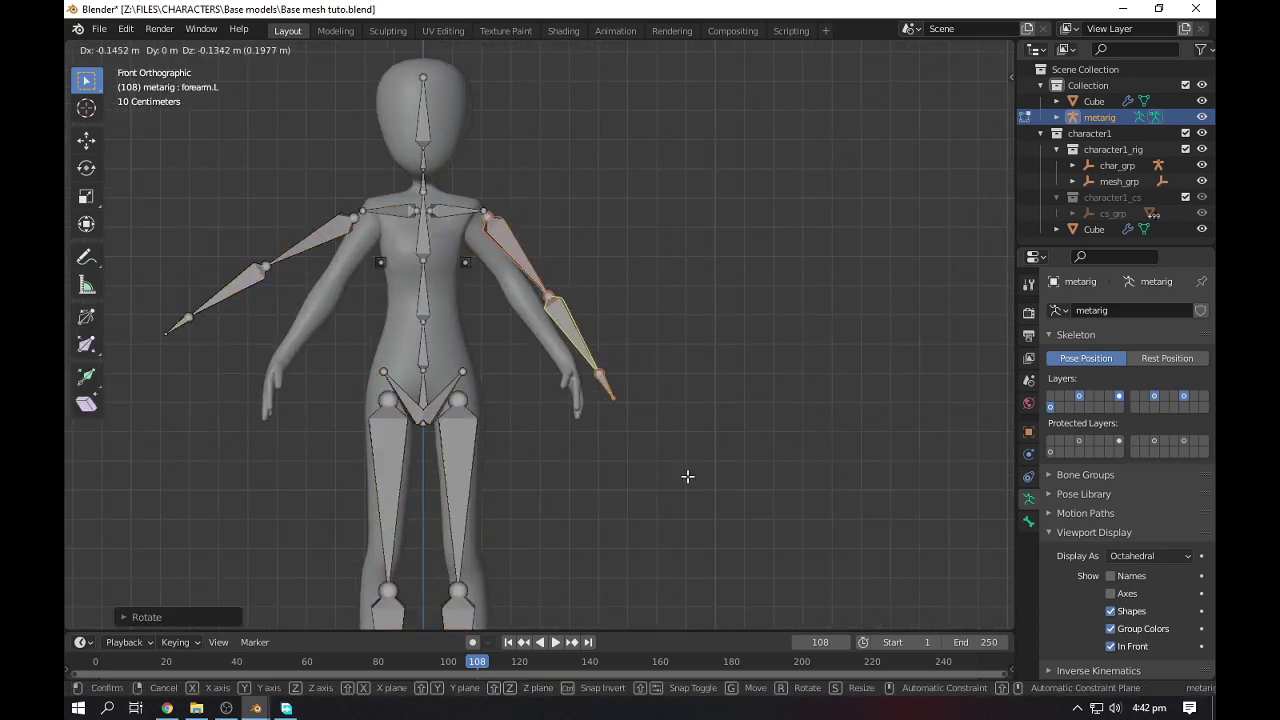
pyautogui.click(686, 474)
pyautogui.press('r')
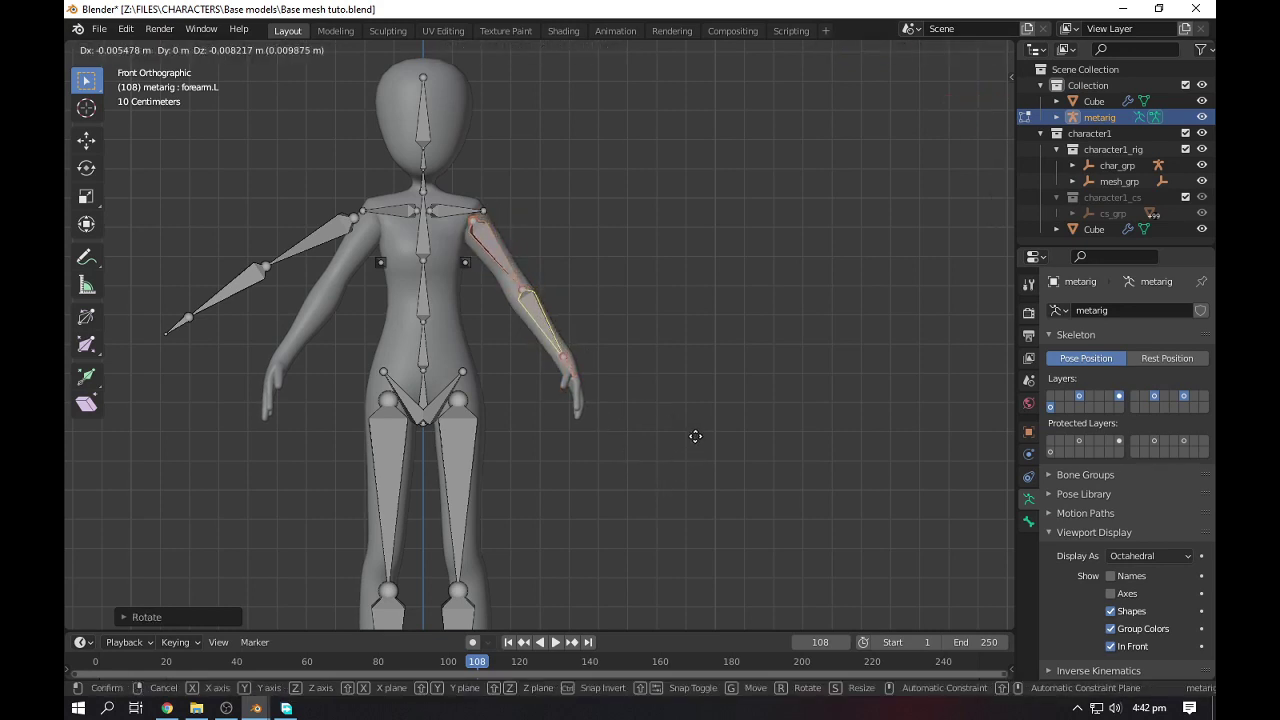
pyautogui.press('Escape')
# Move the left shoulder joint slightly inward and down to fit the mesh shoulder
pyautogui.click(490, 213)
pyautogui.keyDown('shift'); pyautogui.moveTo(494, 214); pyautogui.dragTo(550, 246, button='middle'); pyautogui.keyUp('shift')
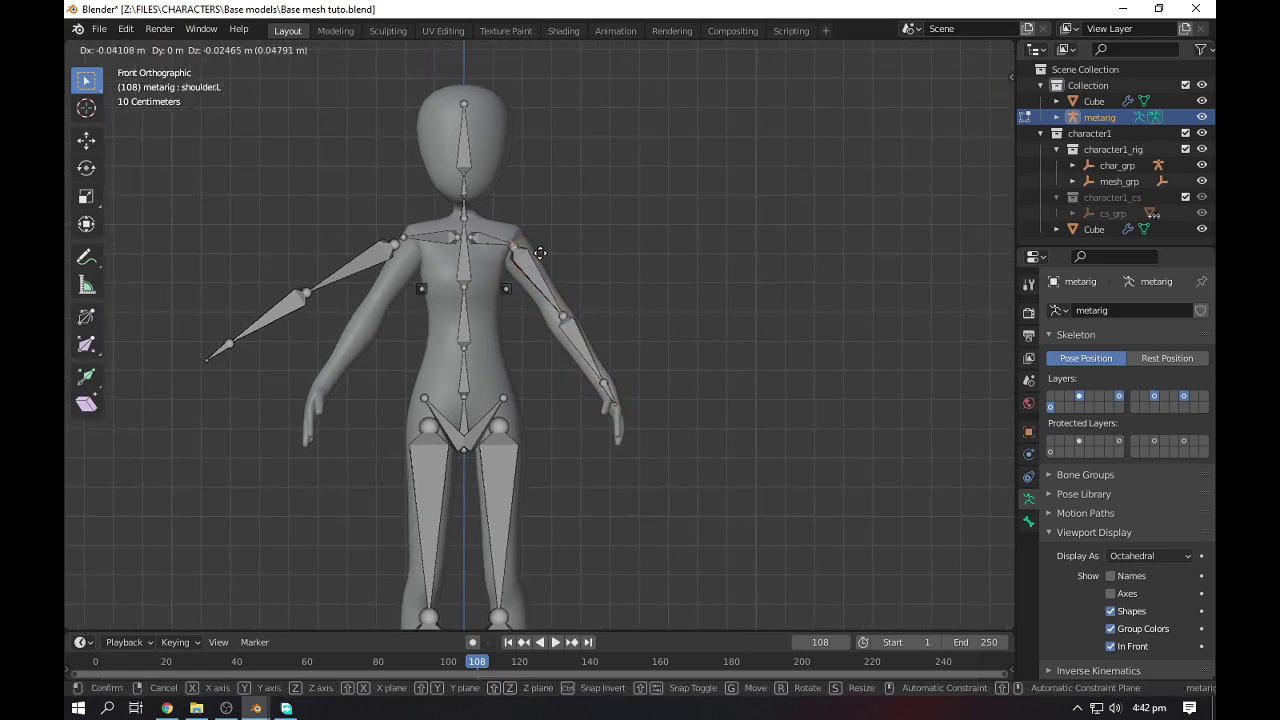
pyautogui.click(548, 250)
# Move and rotate the left shin and foot bones outward to align with the mesh's lower leg
pyautogui.scroll(-5, 500, 209)
pyautogui.scroll(4, 506, 335)
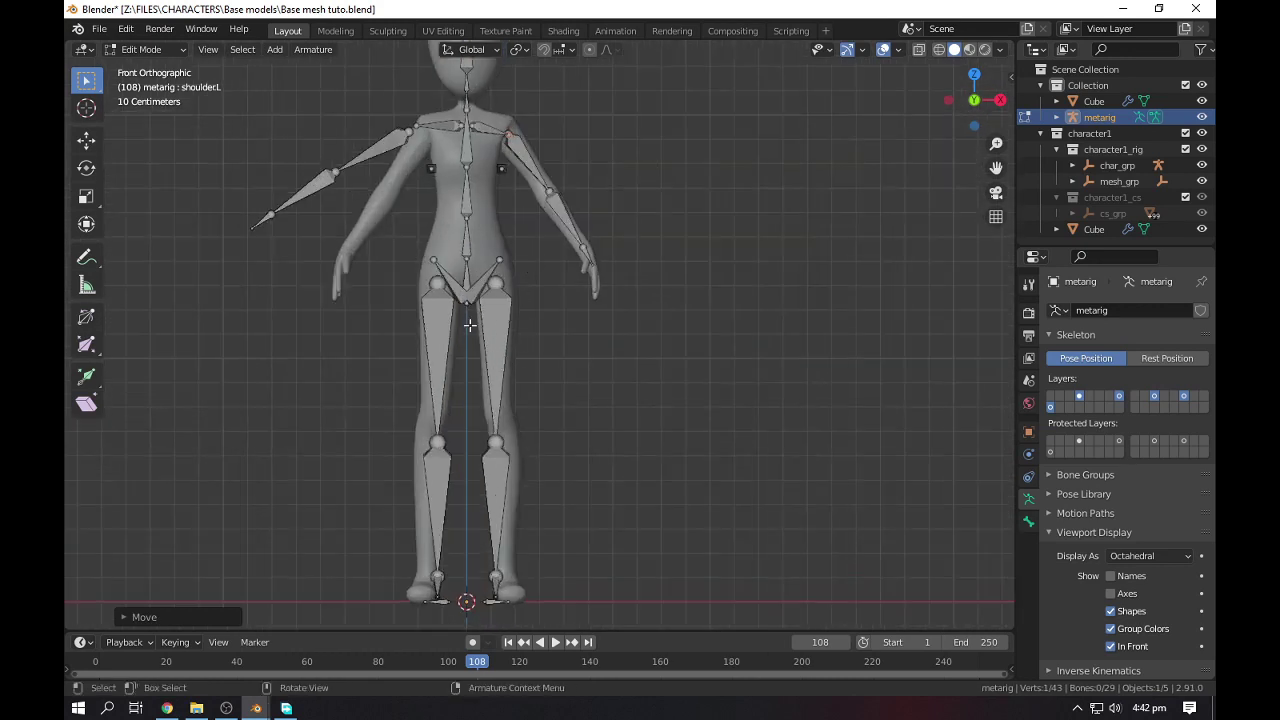
pyautogui.moveTo(469, 317); pyautogui.dragTo(600, 625)
pyautogui.scroll(2, 543, 443)
pyautogui.press('g')
pyautogui.click(564, 439)
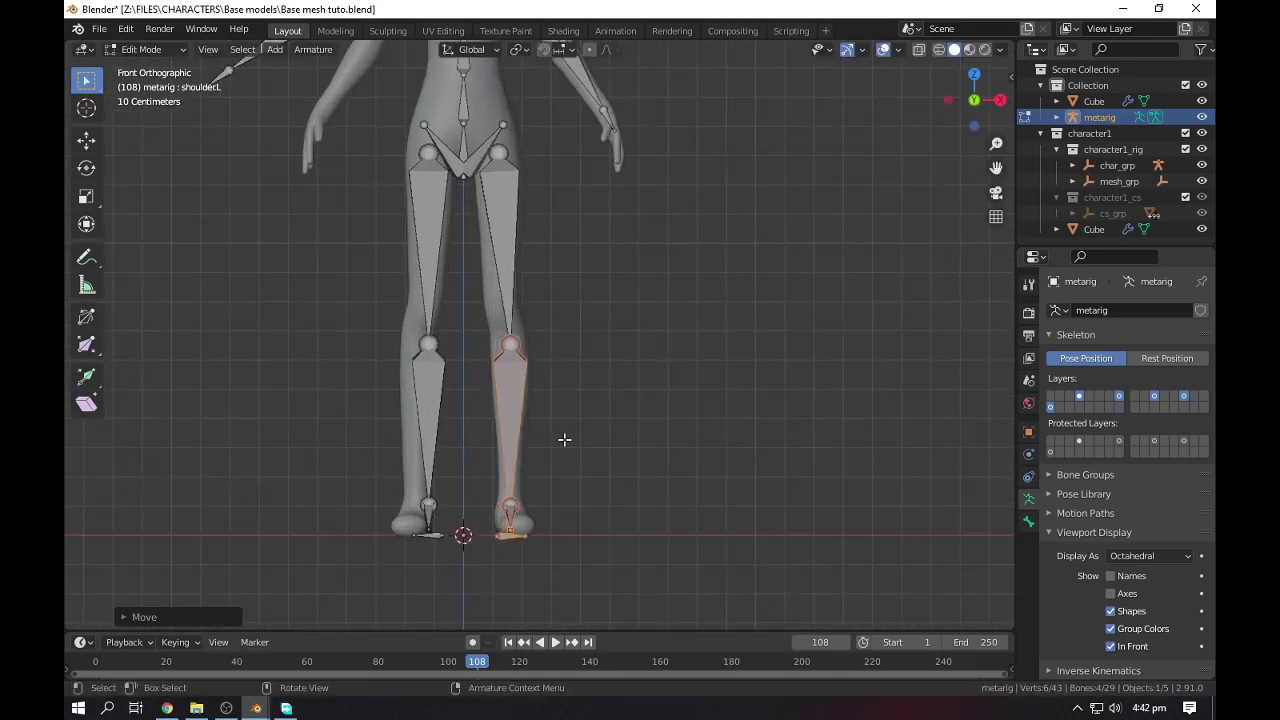
pyautogui.press('r')
pyautogui.click(648, 426)
pyautogui.press('g')
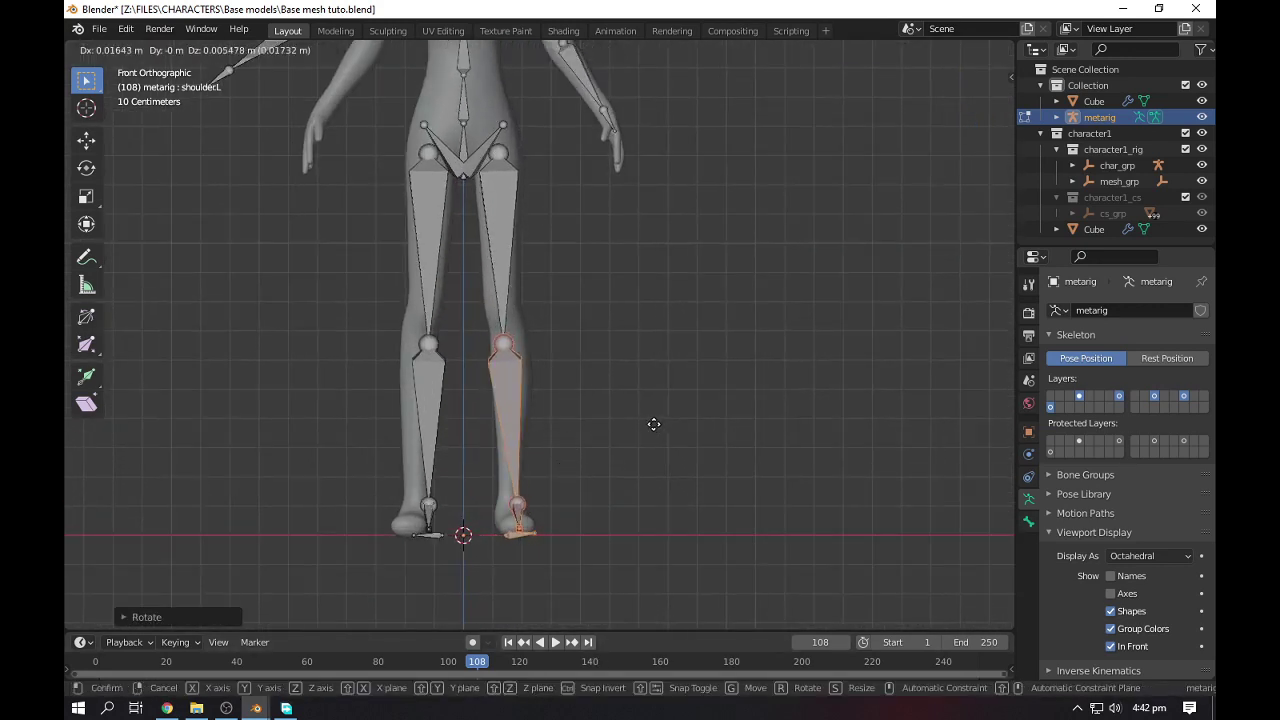
pyautogui.click(655, 430)
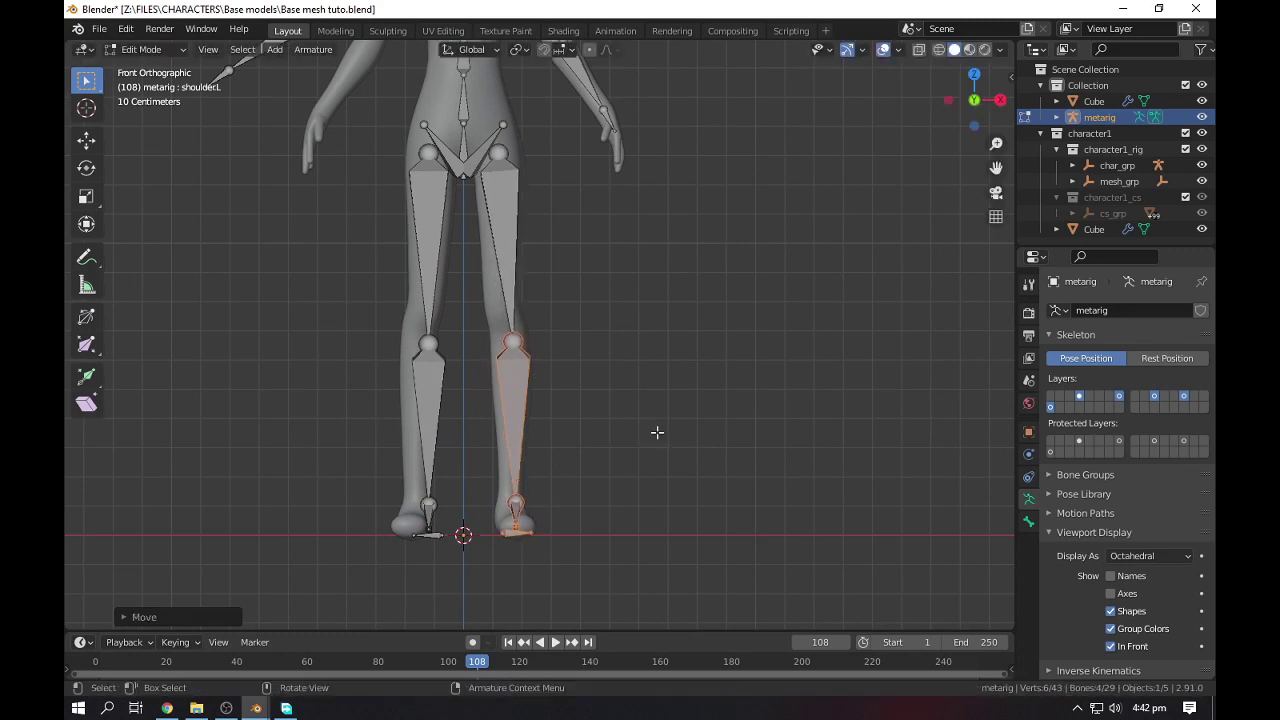
# Delete the metarig's right arm bones
pyautogui.scroll(-4, 657, 432)
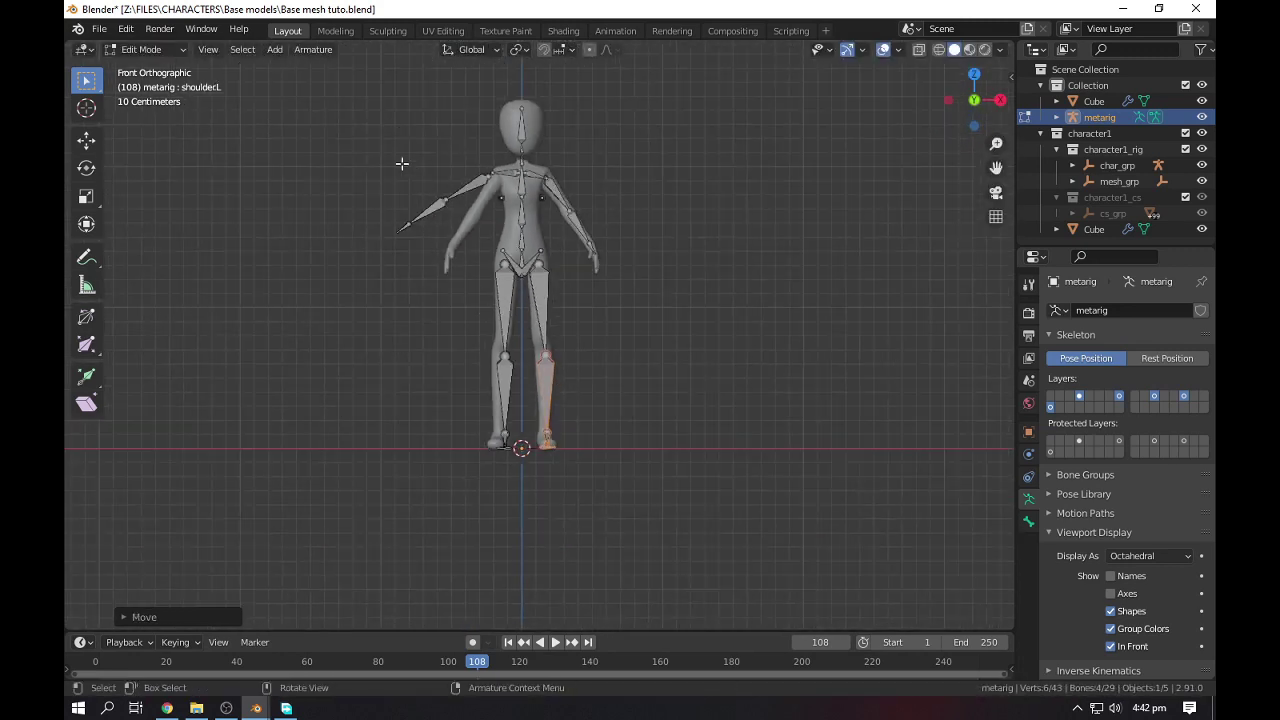
pyautogui.moveTo(380, 137); pyautogui.dragTo(482, 282)
pyautogui.press('Delete')
pyautogui.moveTo(435, 138); pyautogui.dragTo(498, 233)
pyautogui.press('Delete')
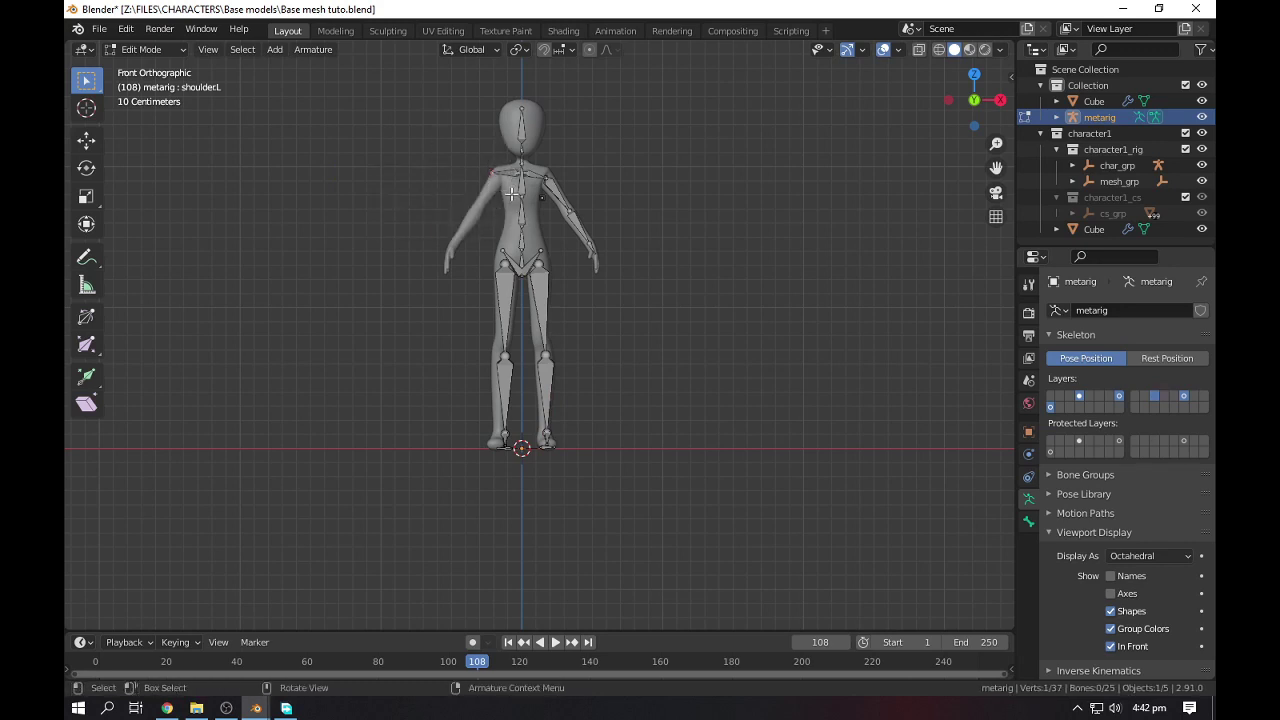
pyautogui.press('Delete')
# Delete the remaining right shoulder bone and the right leg bones
pyautogui.click(505, 173)
pyautogui.moveTo(486, 255); pyautogui.dragTo(522, 470)
pyautogui.press('Delete')
pyautogui.click(516, 399)
pyautogui.scroll(4, 495, 258)
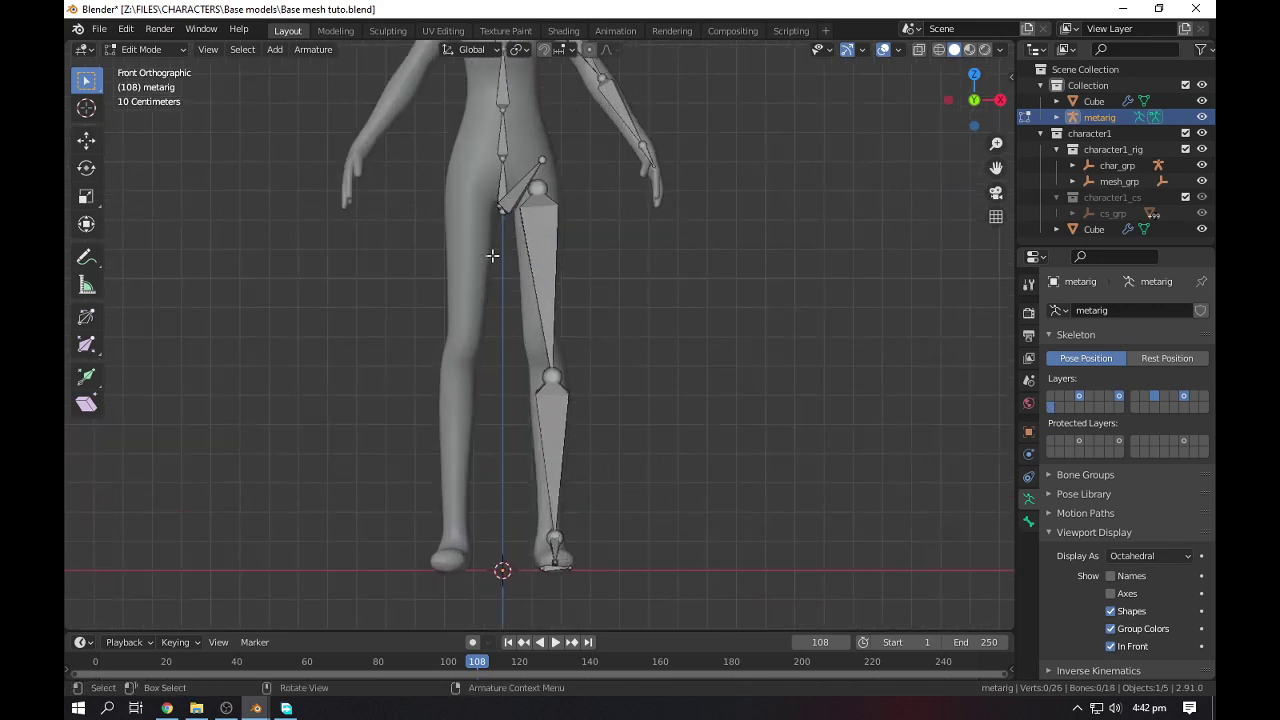
# Duplicate the metarig's left shoulder, arm, chest, pelvis and leg bones and flip the copies along the X axis
pyautogui.scroll(-5, 505, 258)
pyautogui.scroll(3, 525, 260)
pyautogui.moveTo(525, 258); pyautogui.dragTo(580, 557)
pyautogui.keyDown('shift'); pyautogui.moveTo(548, 329); pyautogui.dragTo(560, 397, button='middle'); pyautogui.keyUp('shift')
pyautogui.scroll(1, 559, 397)
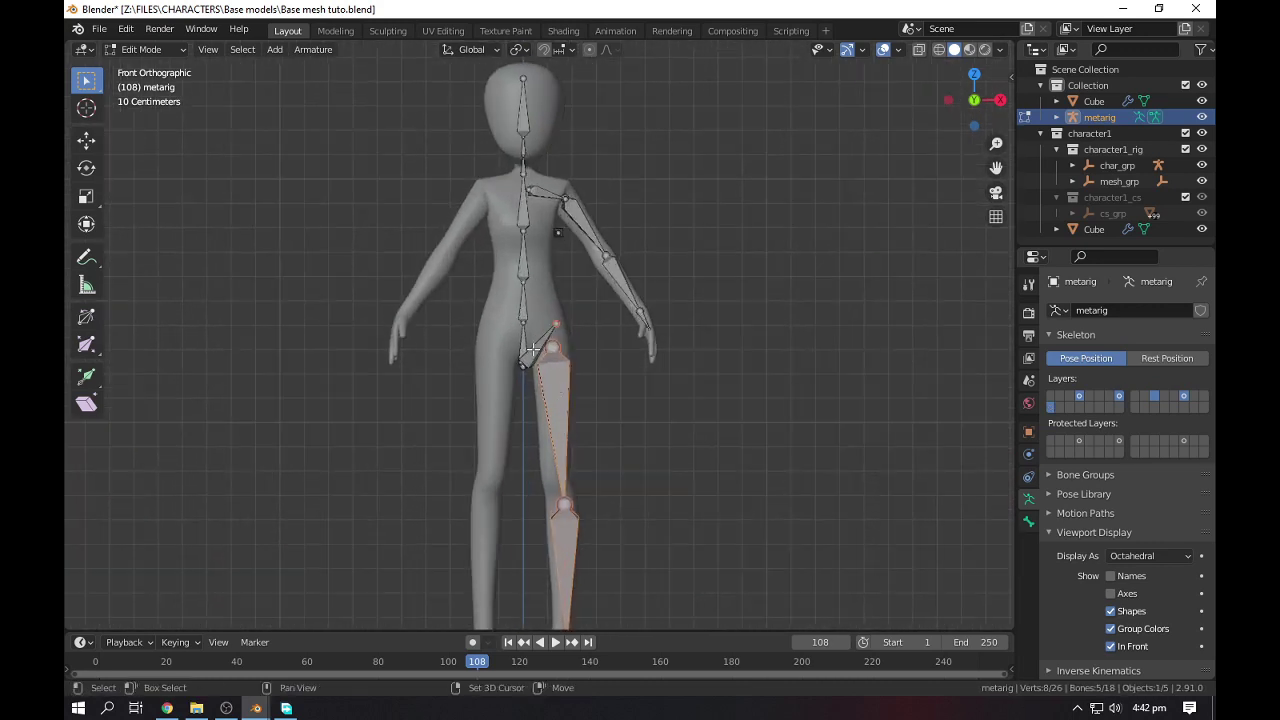
pyautogui.keyDown('shift'); pyautogui.click(545, 345); pyautogui.keyUp('shift')
pyautogui.keyDown('shift'); pyautogui.moveTo(540, 290); pyautogui.dragTo(560, 350, button='middle'); pyautogui.keyUp('shift')
pyautogui.moveTo(545, 229); pyautogui.dragTo(685, 459)
pyautogui.scroll(-4, 590, 300)
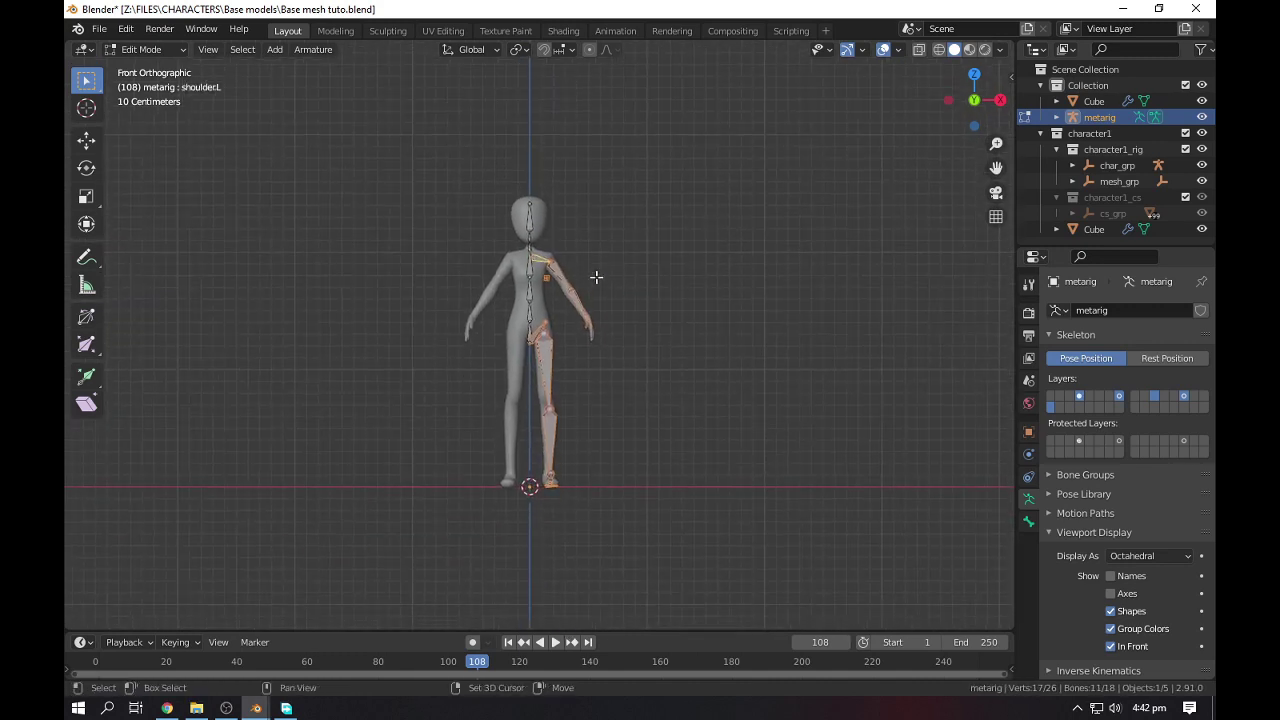
pyautogui.hotkey('shift', 'd')
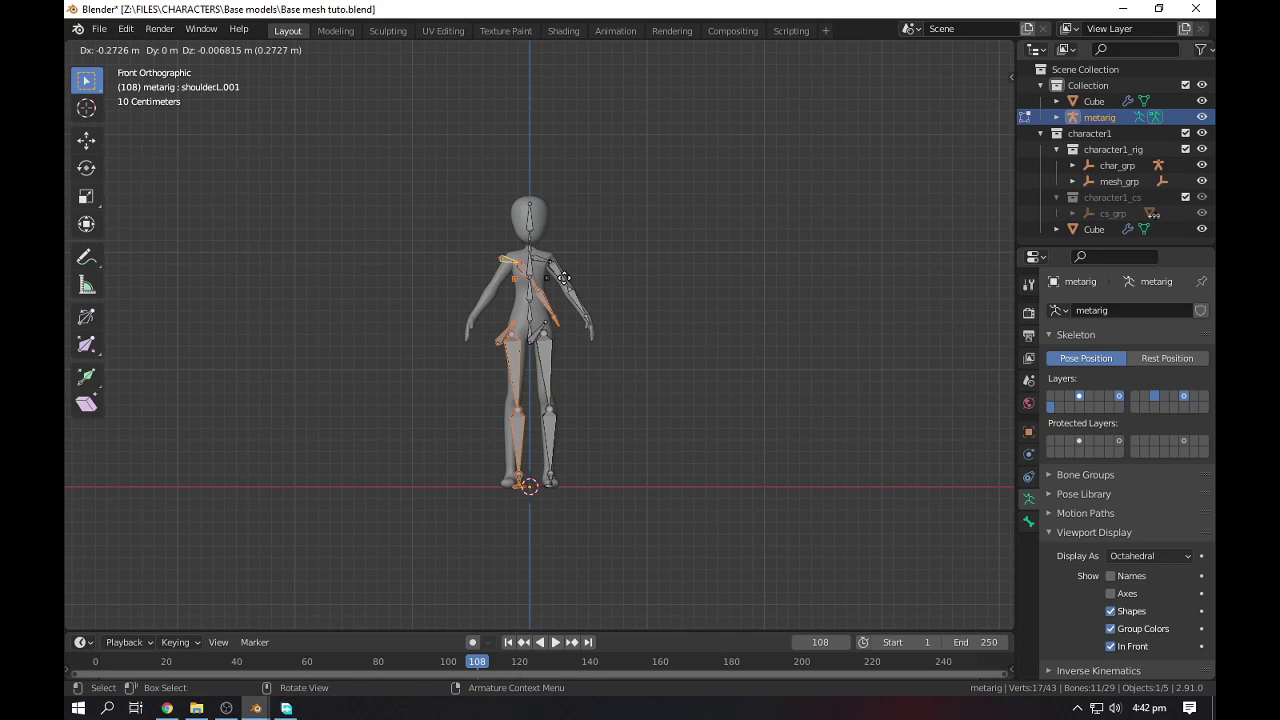
pyautogui.press('x')
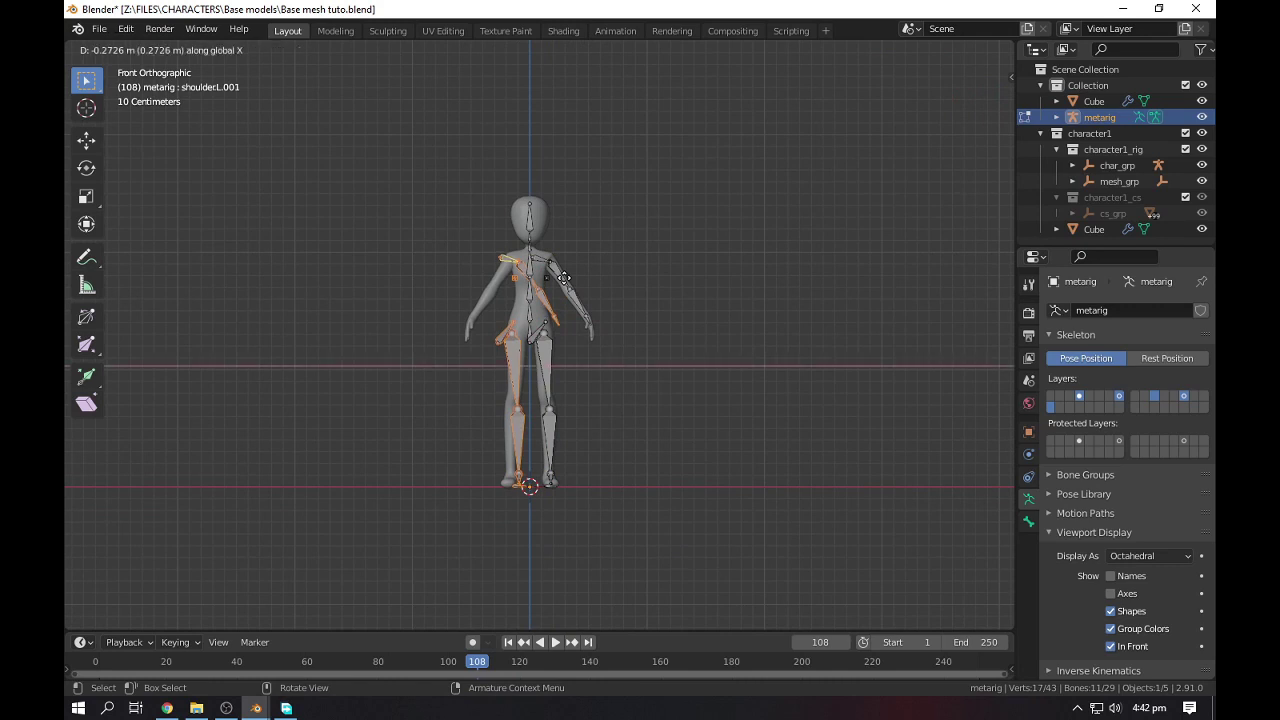
pyautogui.press('s')
pyautogui.press('x')
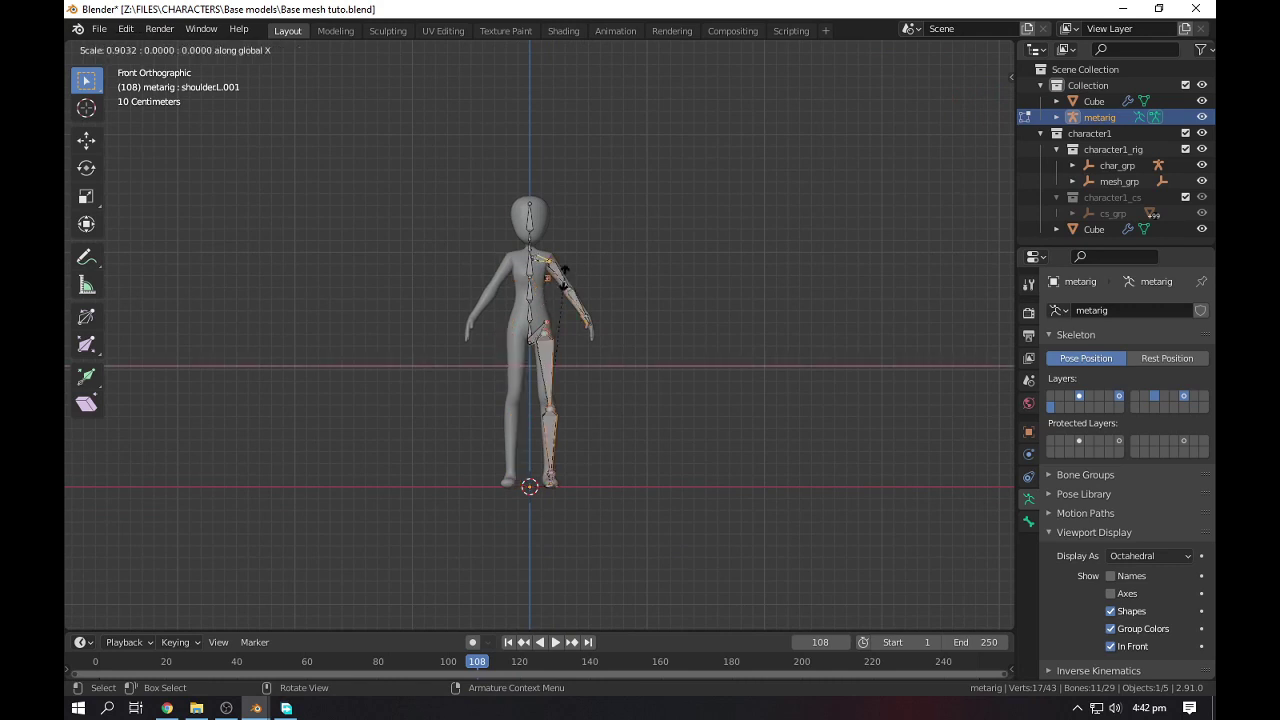
pyautogui.click(563, 270)
pyautogui.scroll(1, 565, 310)
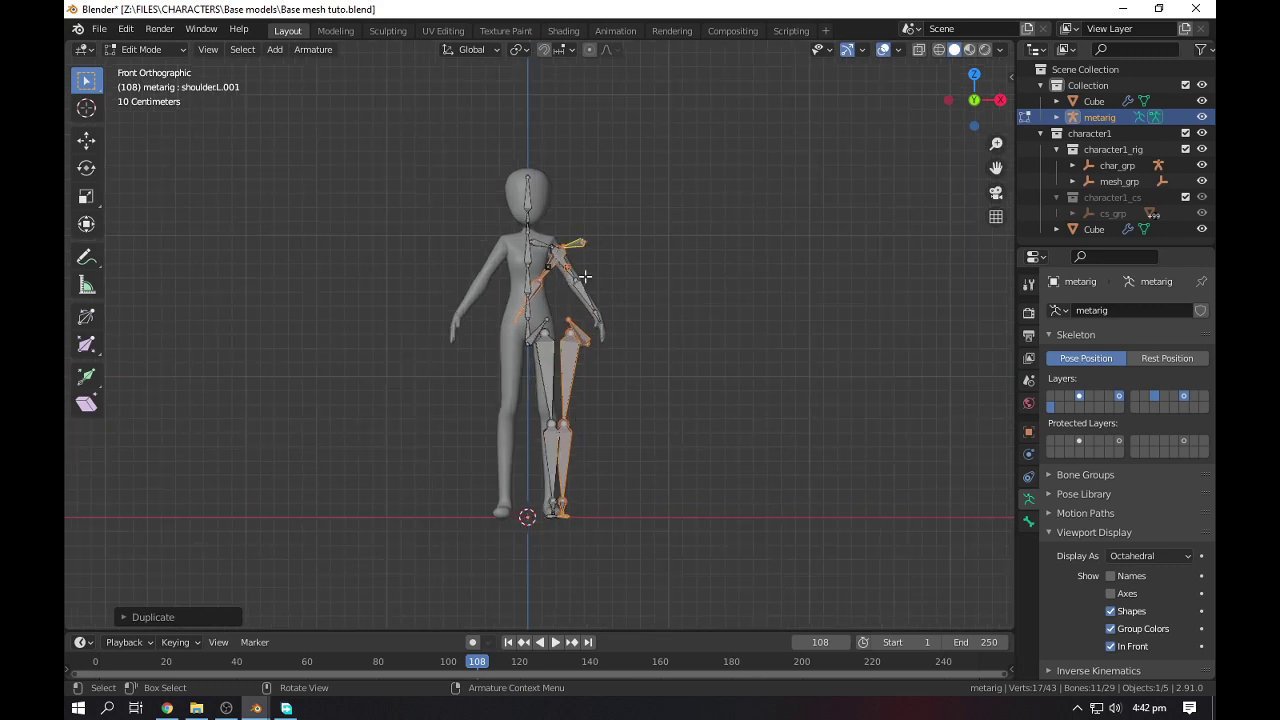
# Move the flipped bone copies about -0.46 m along X to fit the mesh's right arm and leg
pyautogui.press('g')
pyautogui.press('x')
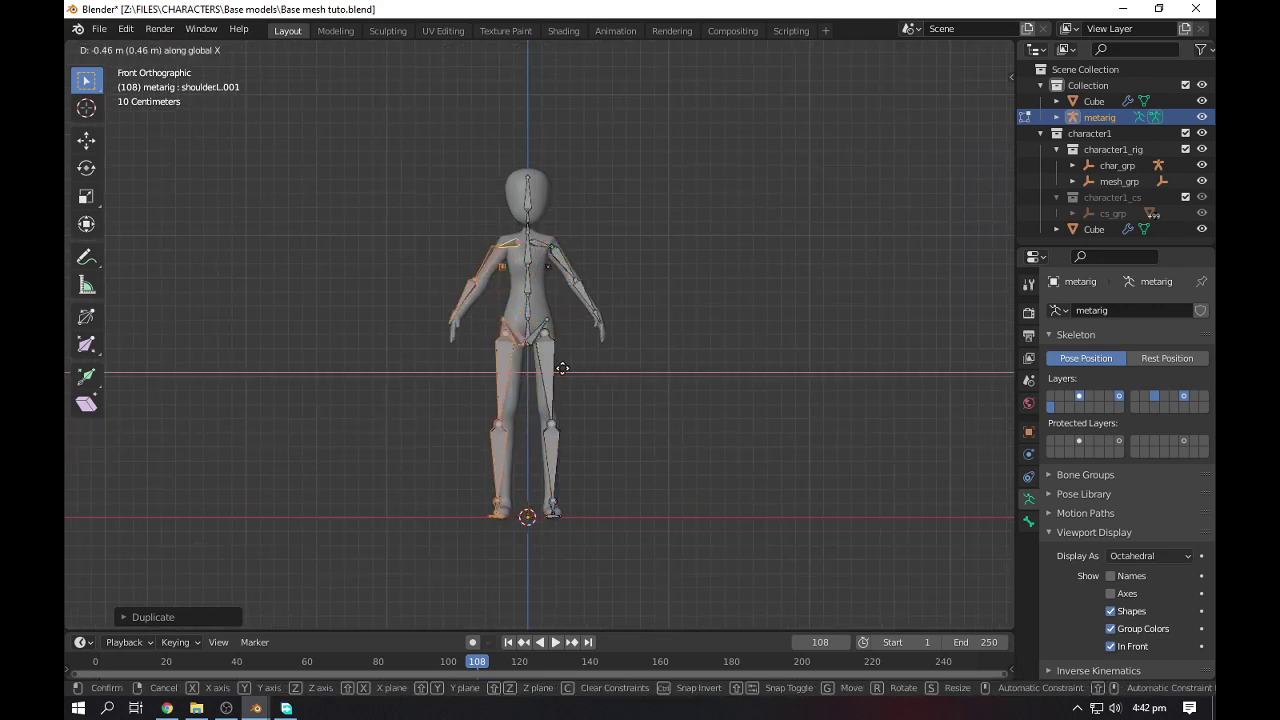
pyautogui.click(564, 368)
pyautogui.scroll(4, 502, 284)
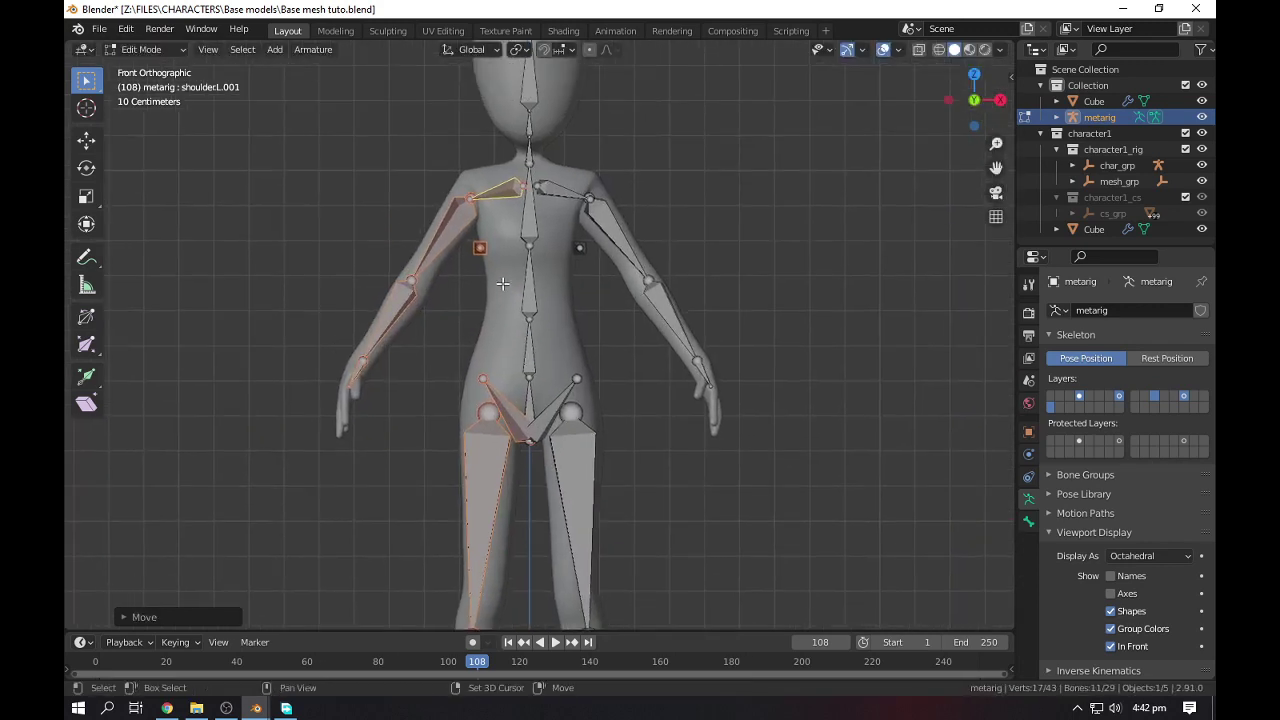
pyautogui.scroll(-5, 563, 417)
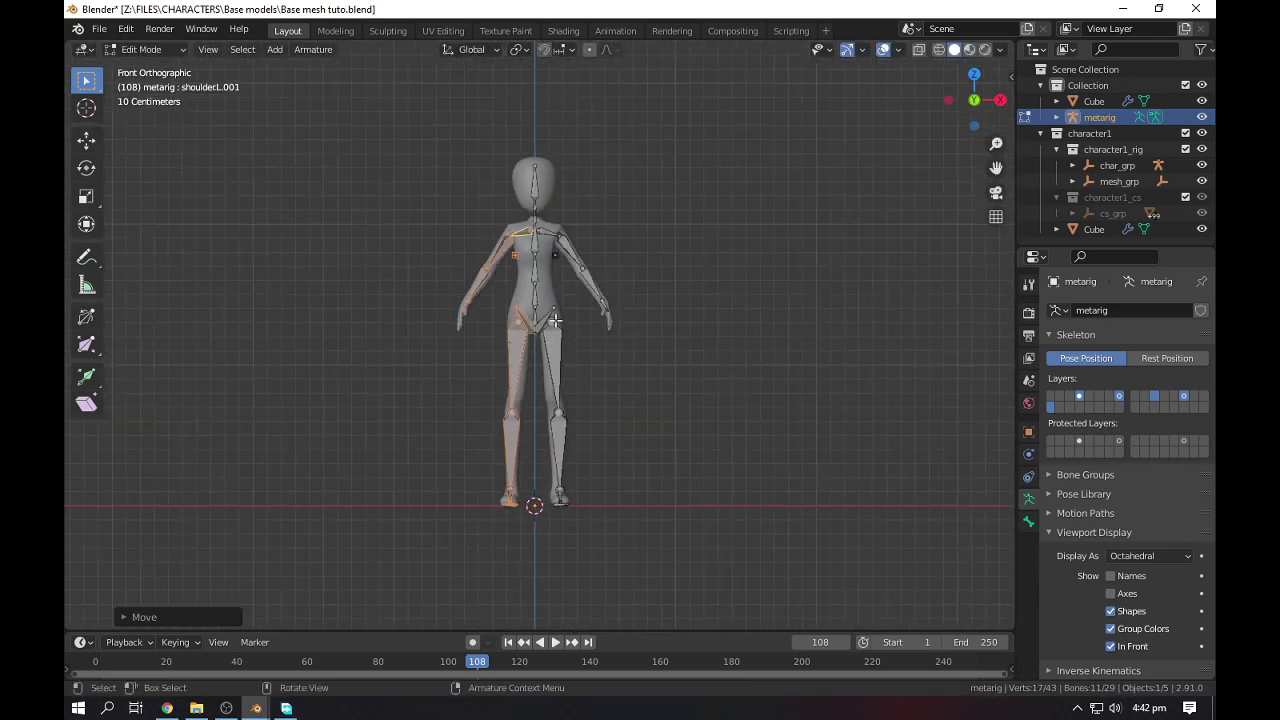
pyautogui.scroll(2, 550, 385)
# Return to Object Mode and parent the character mesh to the metarig with automatic weights
pyautogui.press('Tab')
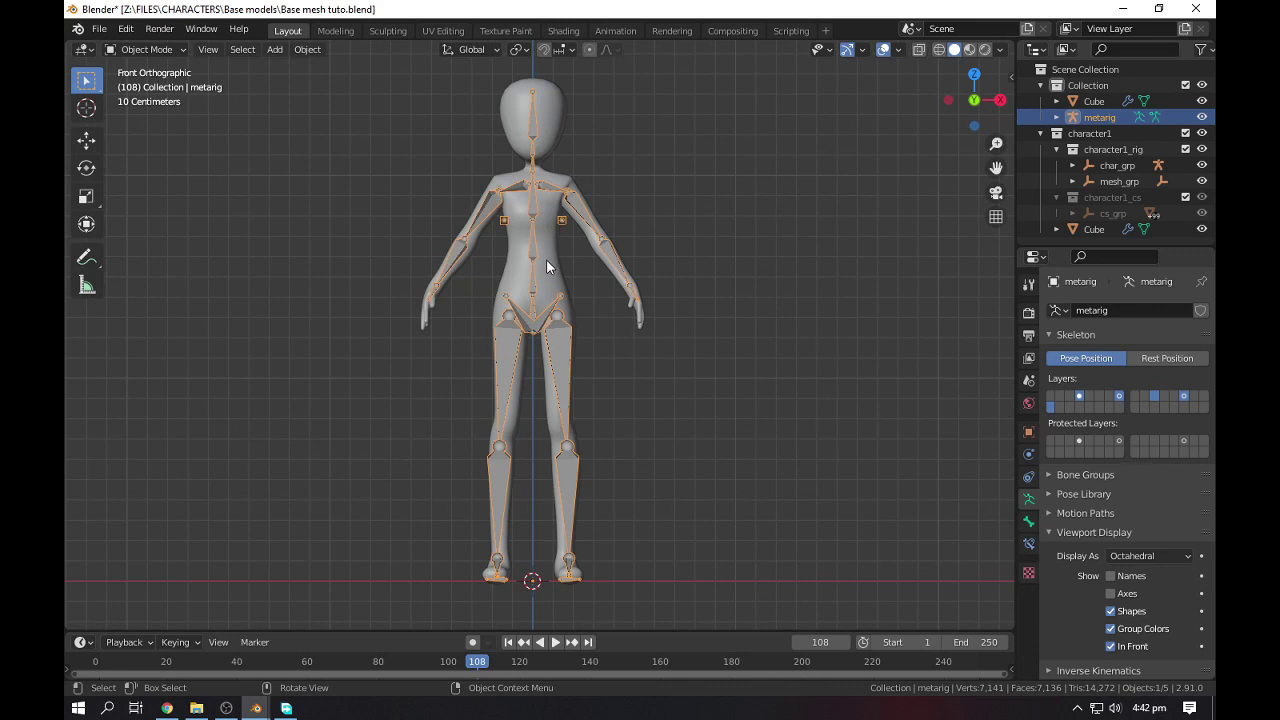
pyautogui.click(547, 267)
pyautogui.scroll(4, 560, 255)
pyautogui.keyDown('shift'); pyautogui.click(615, 380); pyautogui.keyUp('shift')
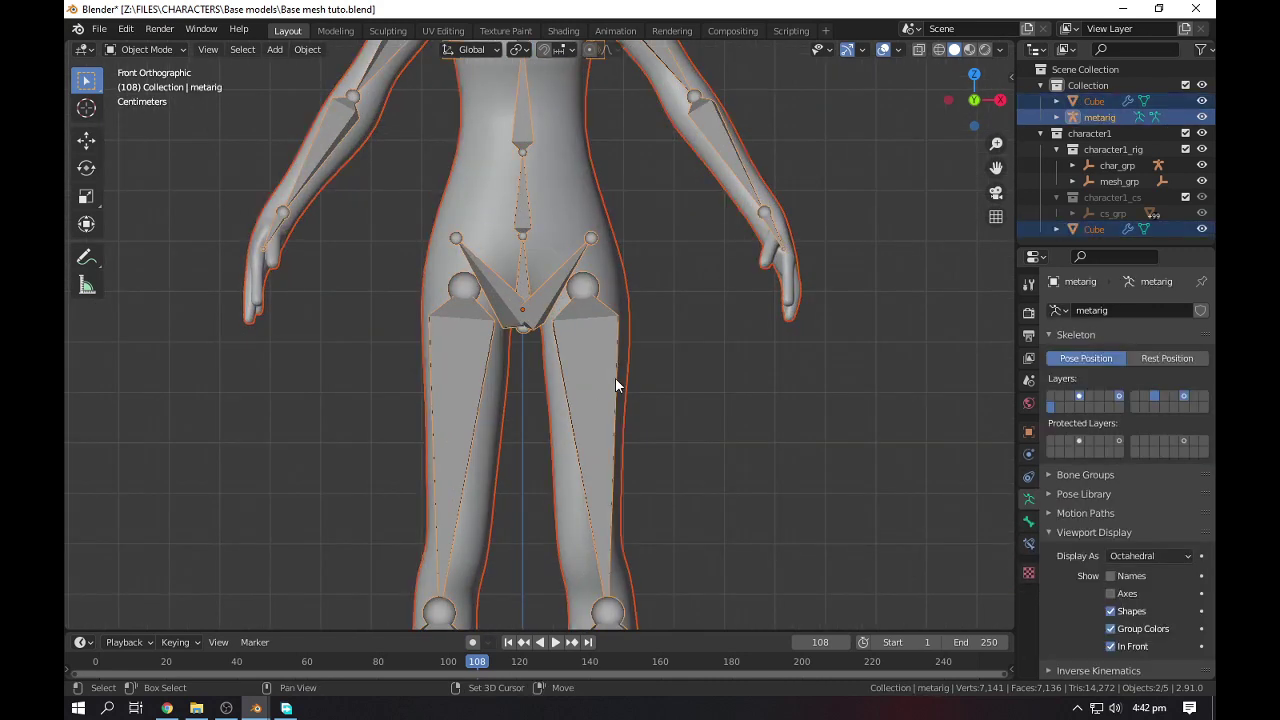
pyautogui.hotkey('ctrl', 'p')
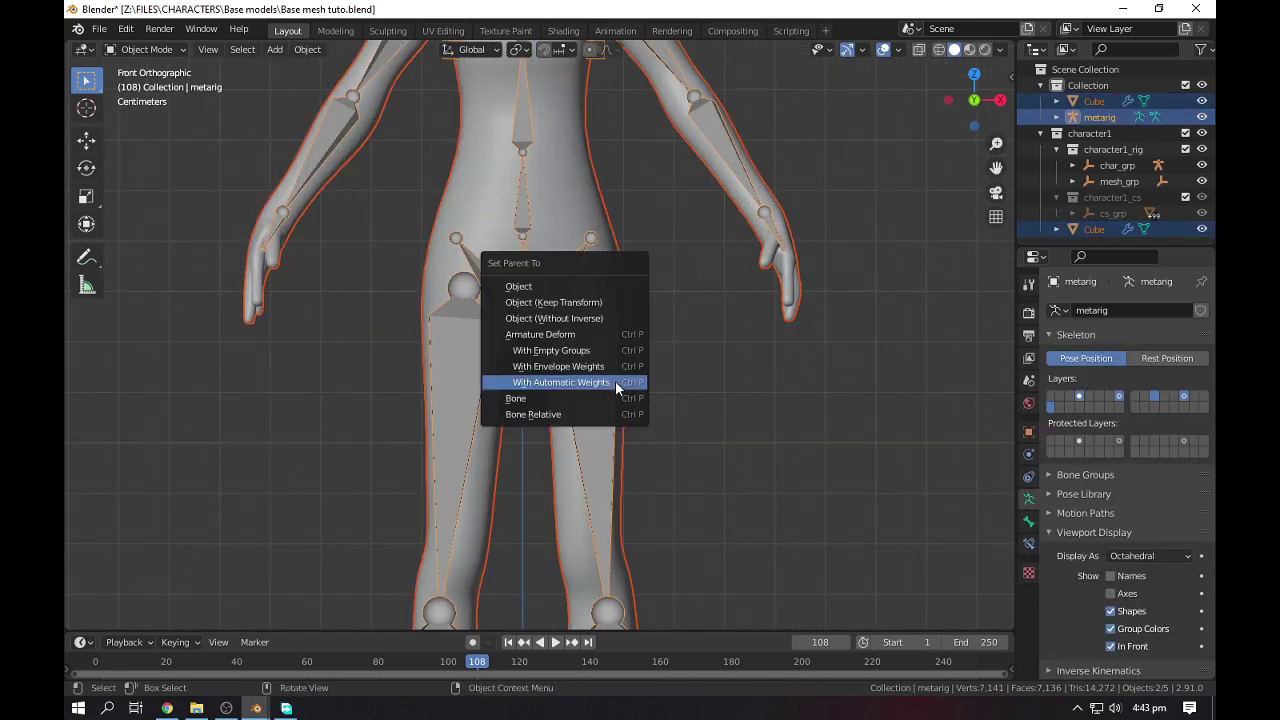
pyautogui.click(615, 381)
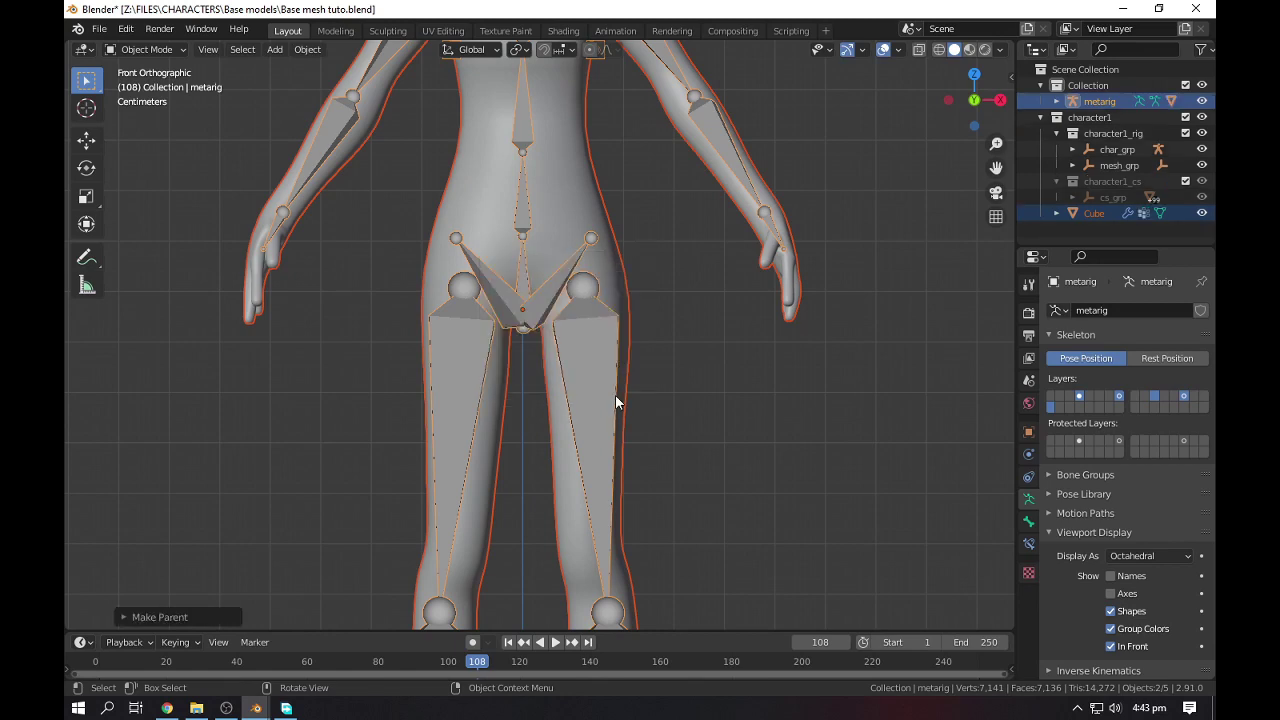
# Switch the metarig to Pose Mode and test the deformation by rotating the lower spine bone, cancelling the rotation
pyautogui.scroll(-4, 545, 241)
pyautogui.click(528, 210)
pyautogui.click(528, 210)
pyautogui.click(145, 49)
pyautogui.click(140, 100)
pyautogui.click(533, 235)
pyautogui.press('r')
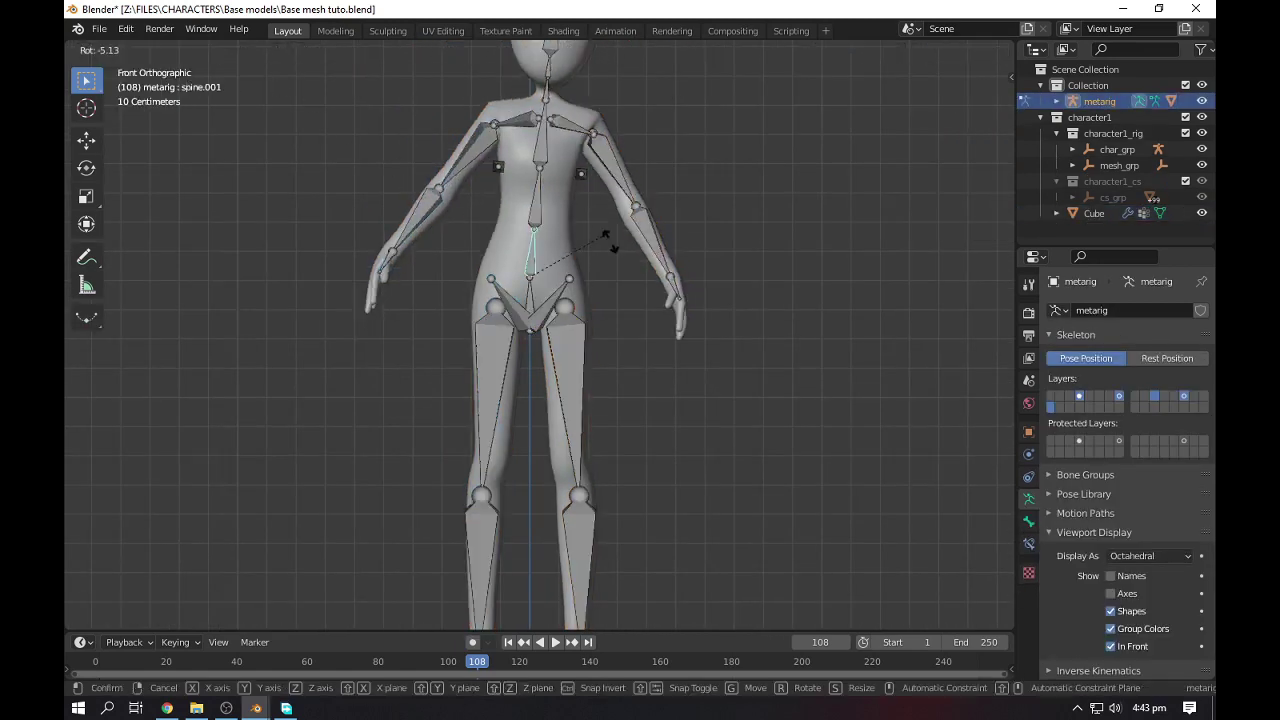
pyautogui.press('Escape')
pyautogui.scroll(-4, 589, 190)
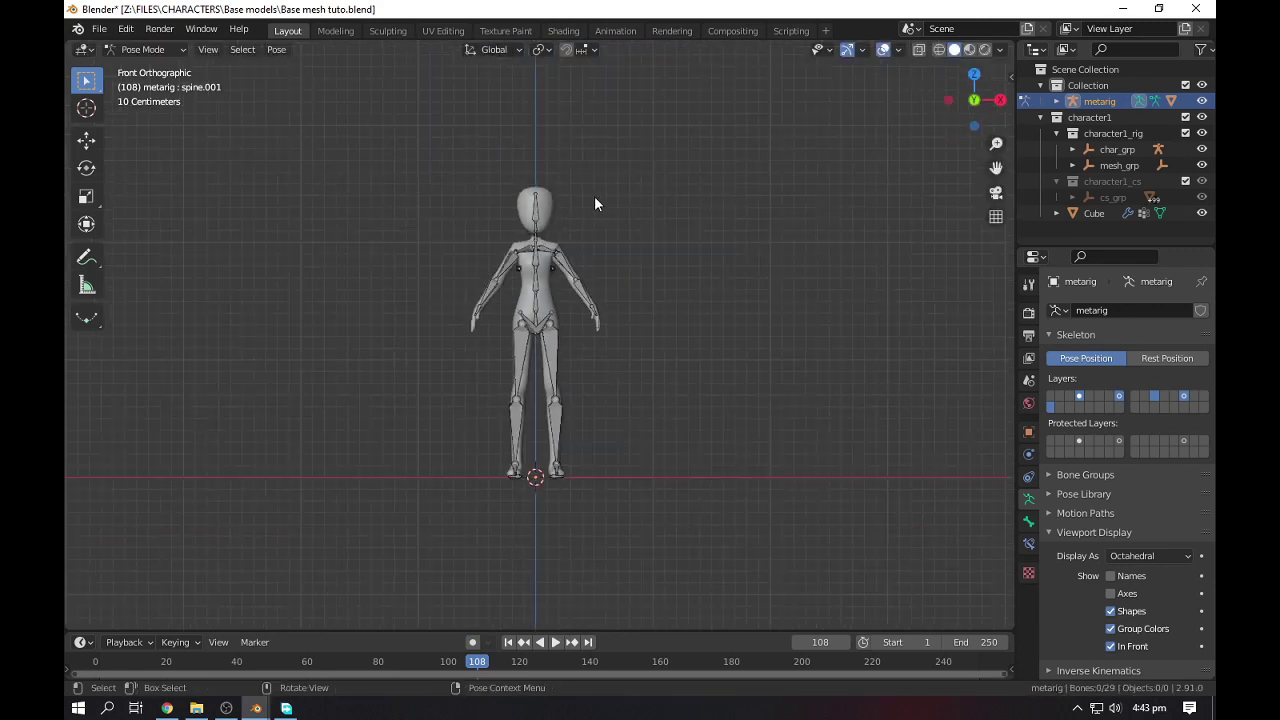
# Generate the Rigify control rig from the metarig and scale it up towards the mesh's size
pyautogui.scroll(-5, 1157, 531)
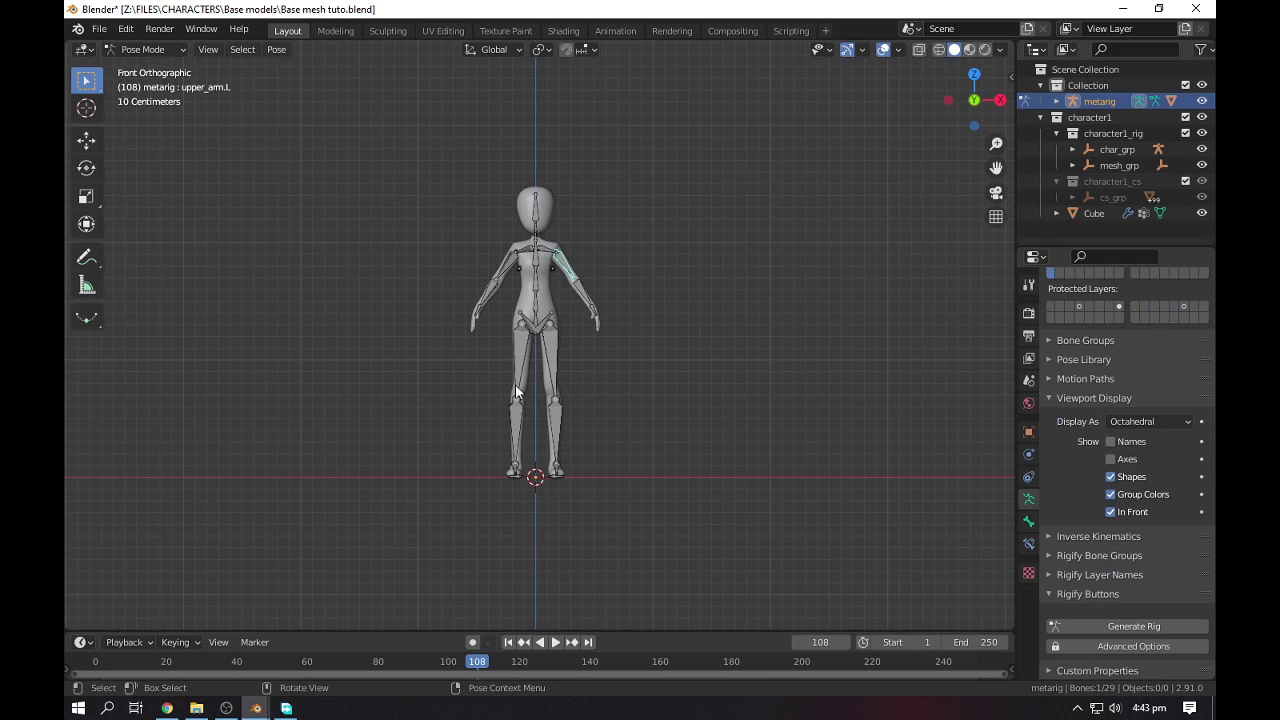
pyautogui.click(1137, 630)
pyautogui.scroll(4, 543, 402)
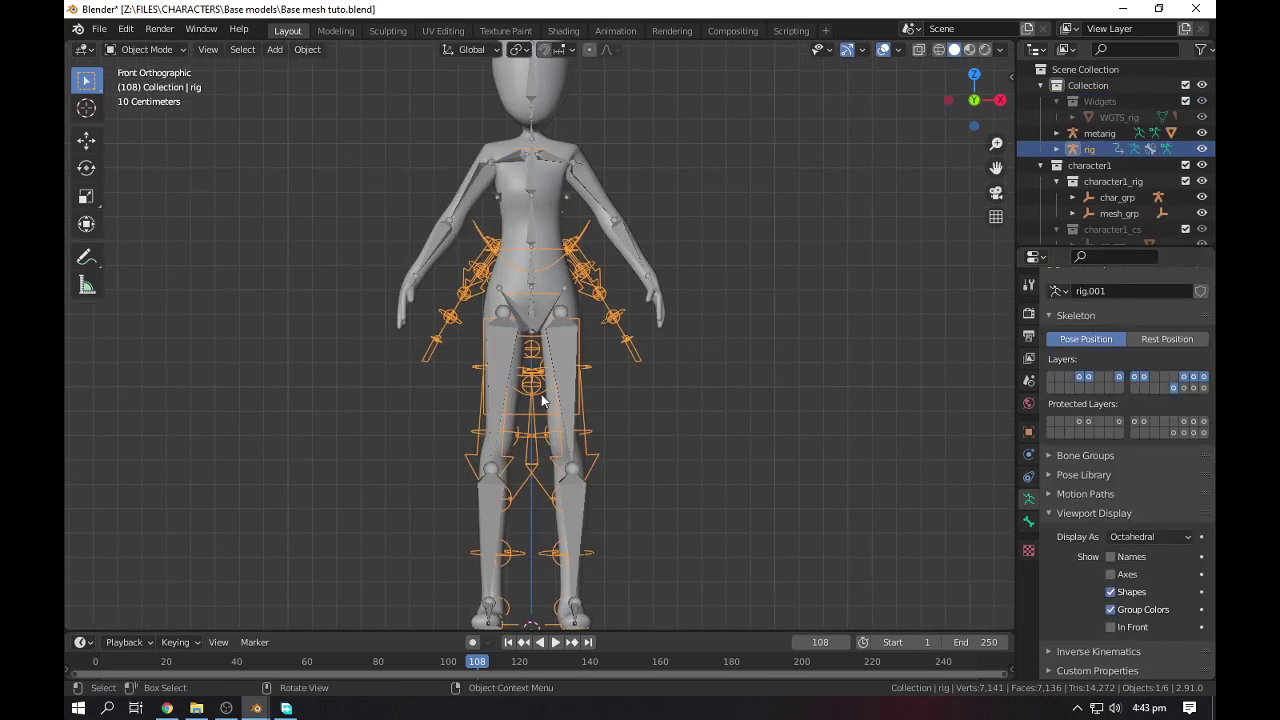
pyautogui.press('s')
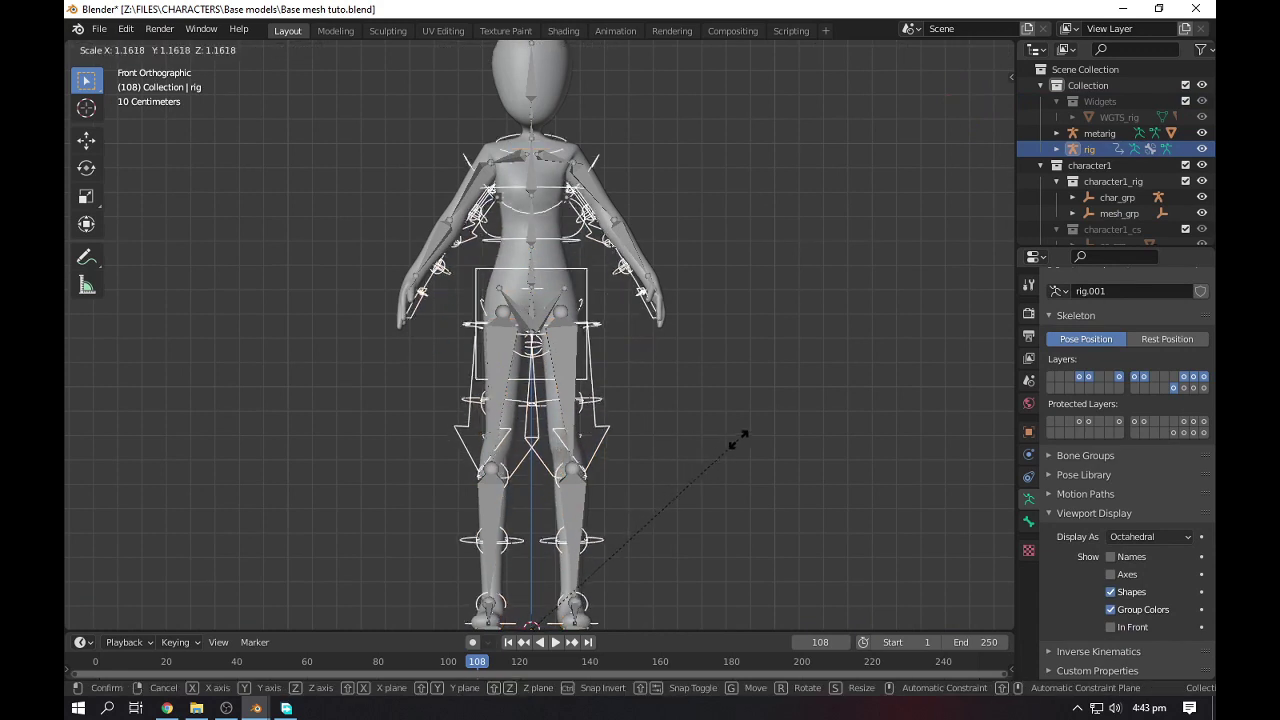
pyautogui.click(756, 436)
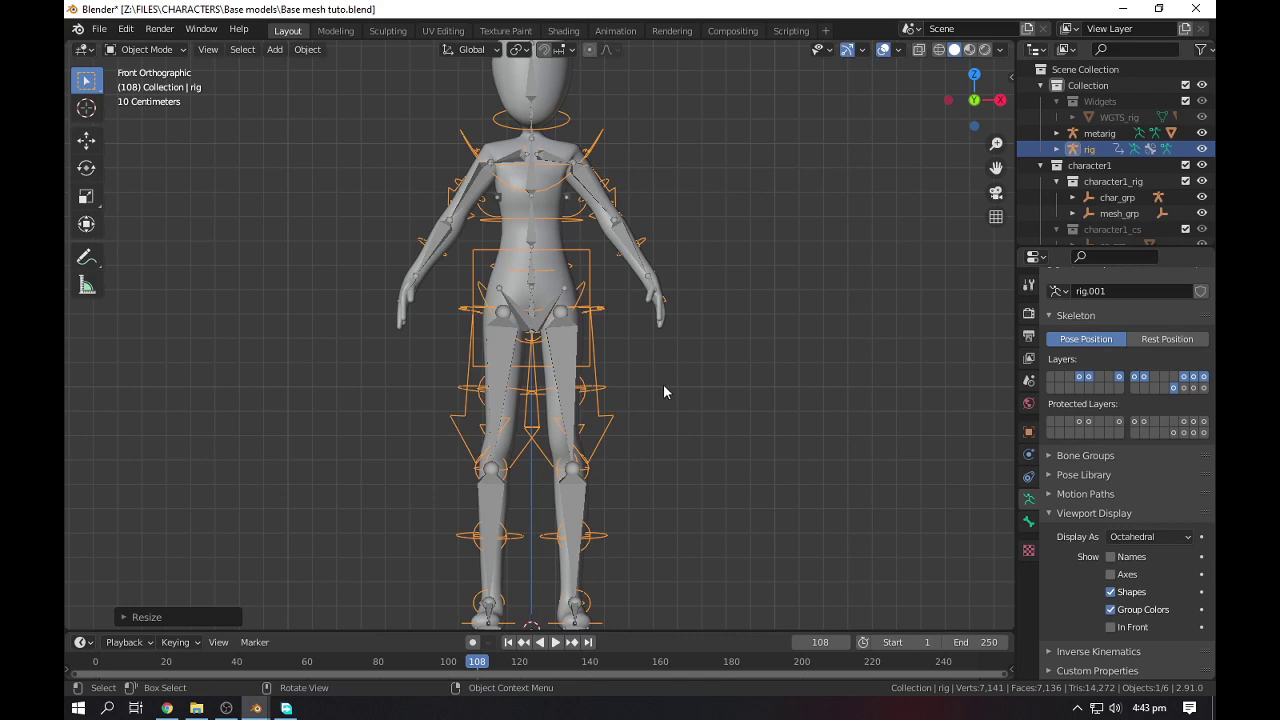
# Add a single-bone armature and raise it along Z so the bone starts at the mesh's crotch
pyautogui.scroll(-3, 663, 392)
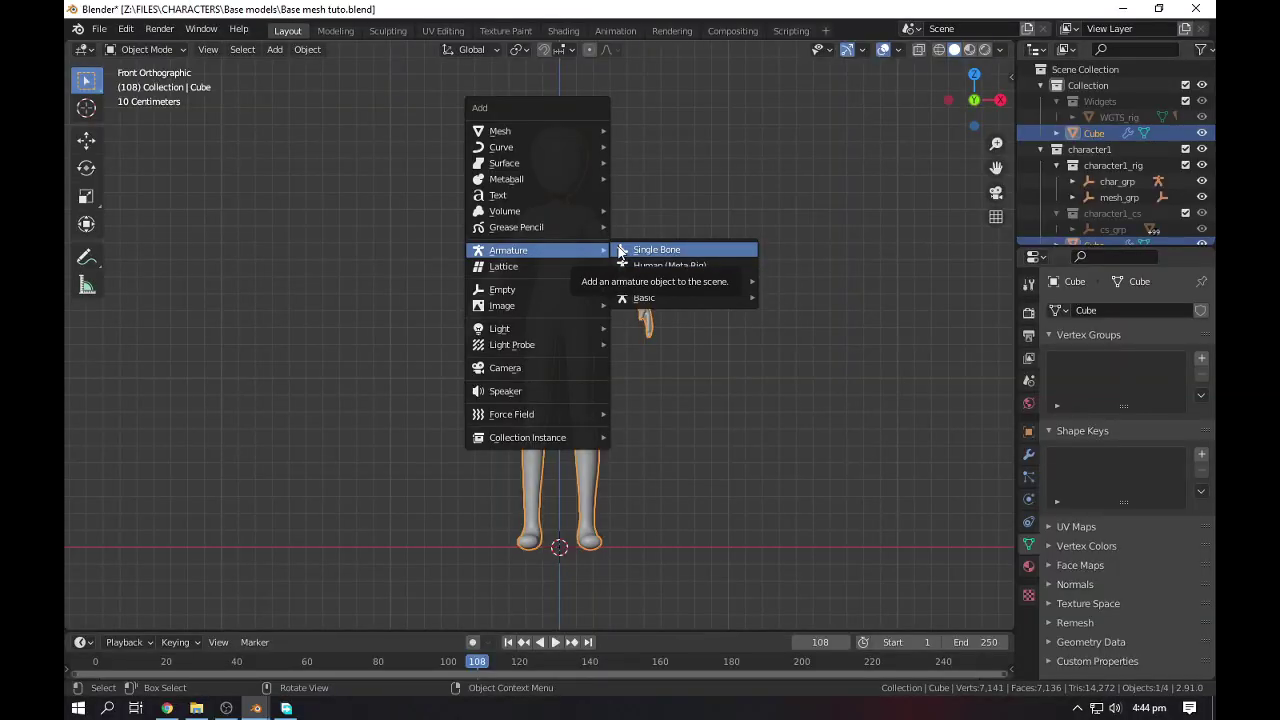
pyautogui.click(674, 252)
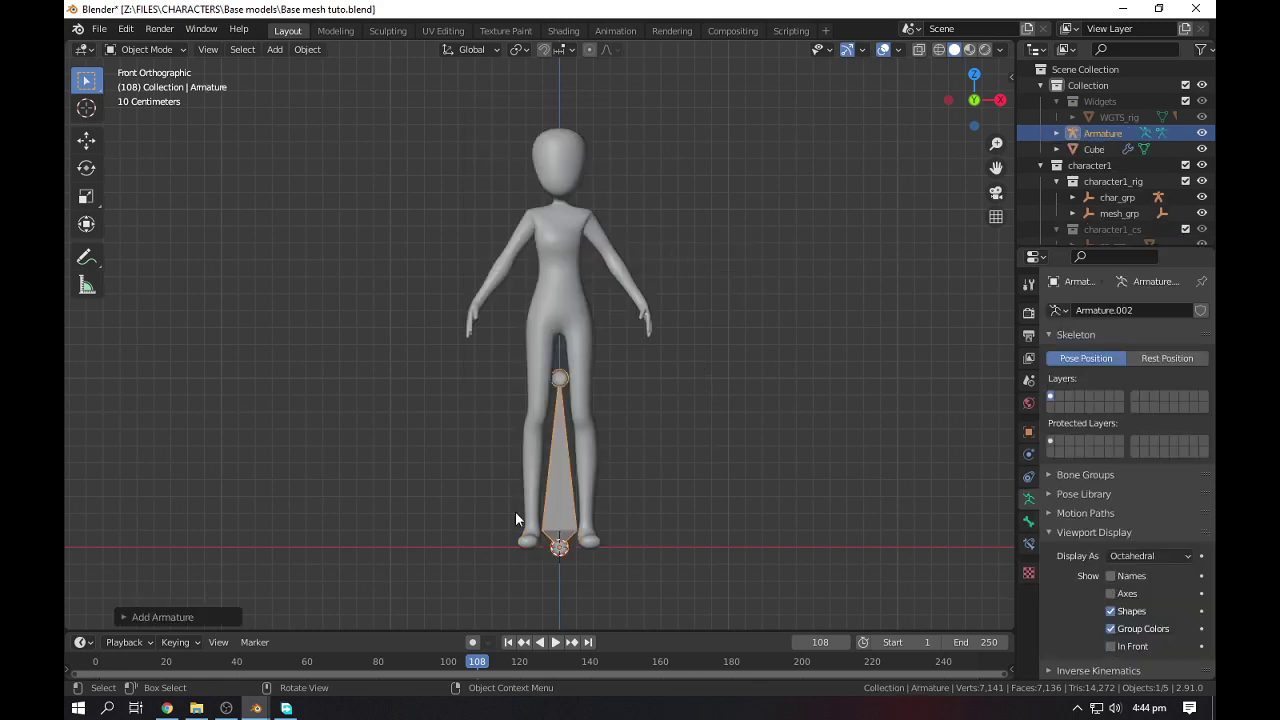
pyautogui.press('g')
pyautogui.press('z')
pyautogui.press('Return')
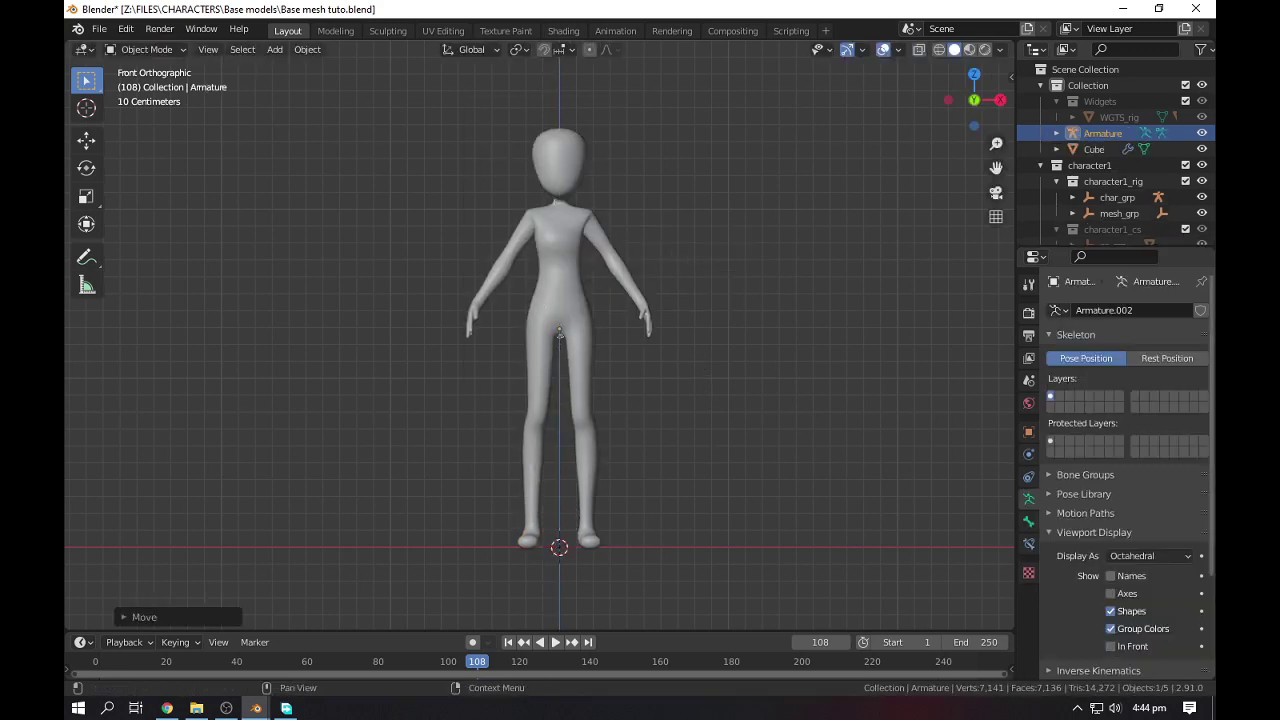
# Display the armature in front of the mesh and scale it down to span from crotch to waist
pyautogui.click(1110, 646)
pyautogui.keyDown('shift'); pyautogui.moveTo(725, 404); pyautogui.dragTo(835, 437, button='middle'); pyautogui.keyUp('shift')
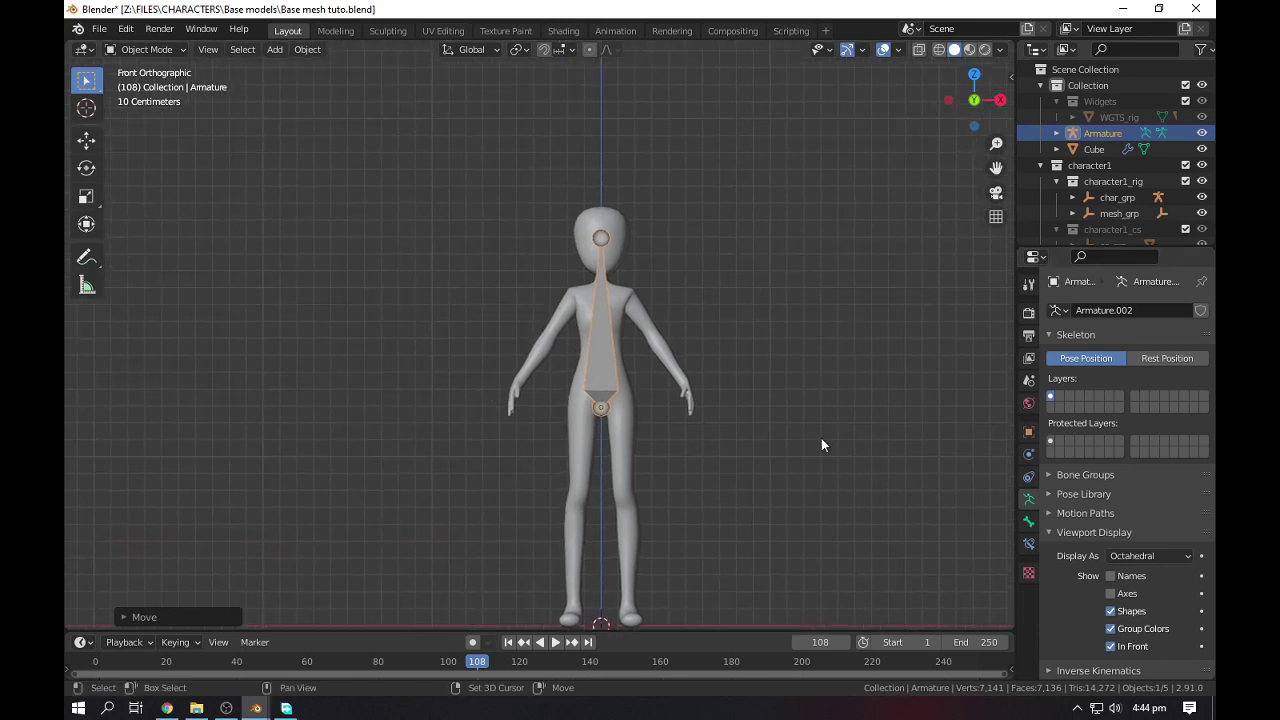
pyautogui.scroll(4, 835, 437)
pyautogui.press('s')
pyautogui.click(736, 476)
# In Edit Mode, extrude two spine bones straight up along Z, from the waist to the chest and to the neck base
pyautogui.press('Tab')
pyautogui.keyDown('shift'); pyautogui.moveTo(686, 403); pyautogui.dragTo(657, 397, button='middle'); pyautogui.keyUp('shift')
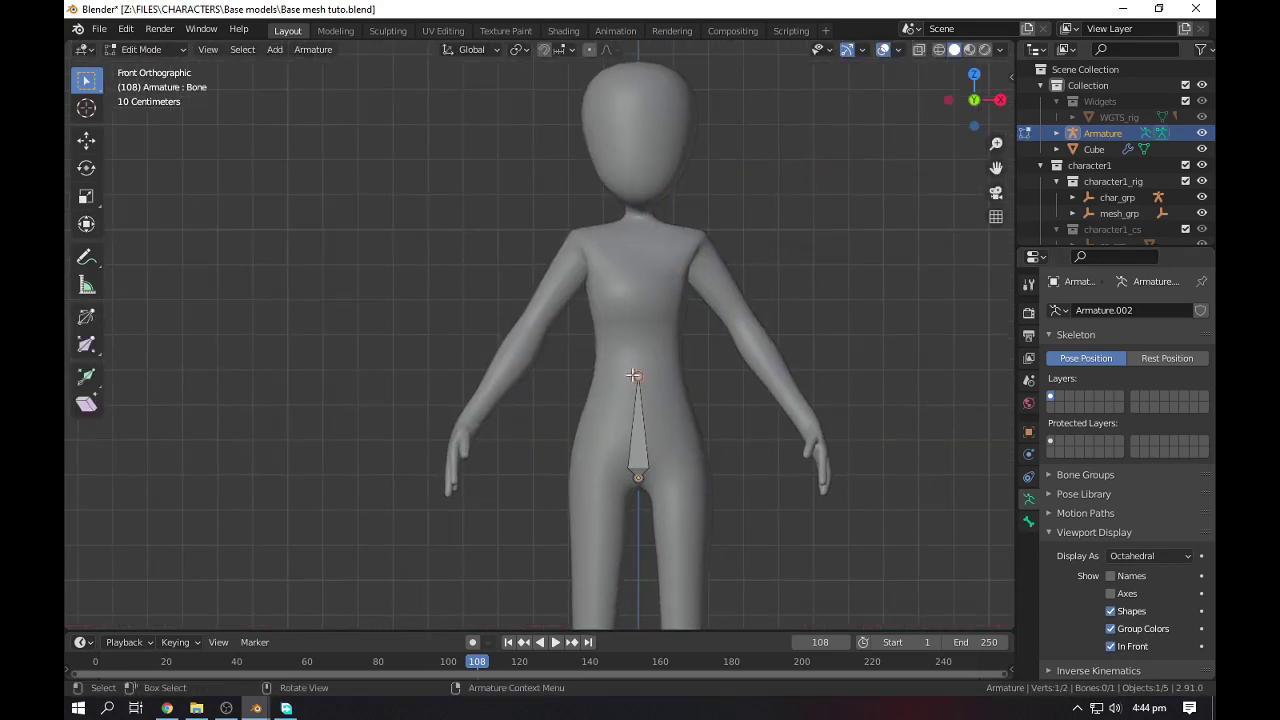
pyautogui.press('e')
pyautogui.press('z')
pyautogui.click(630, 289)
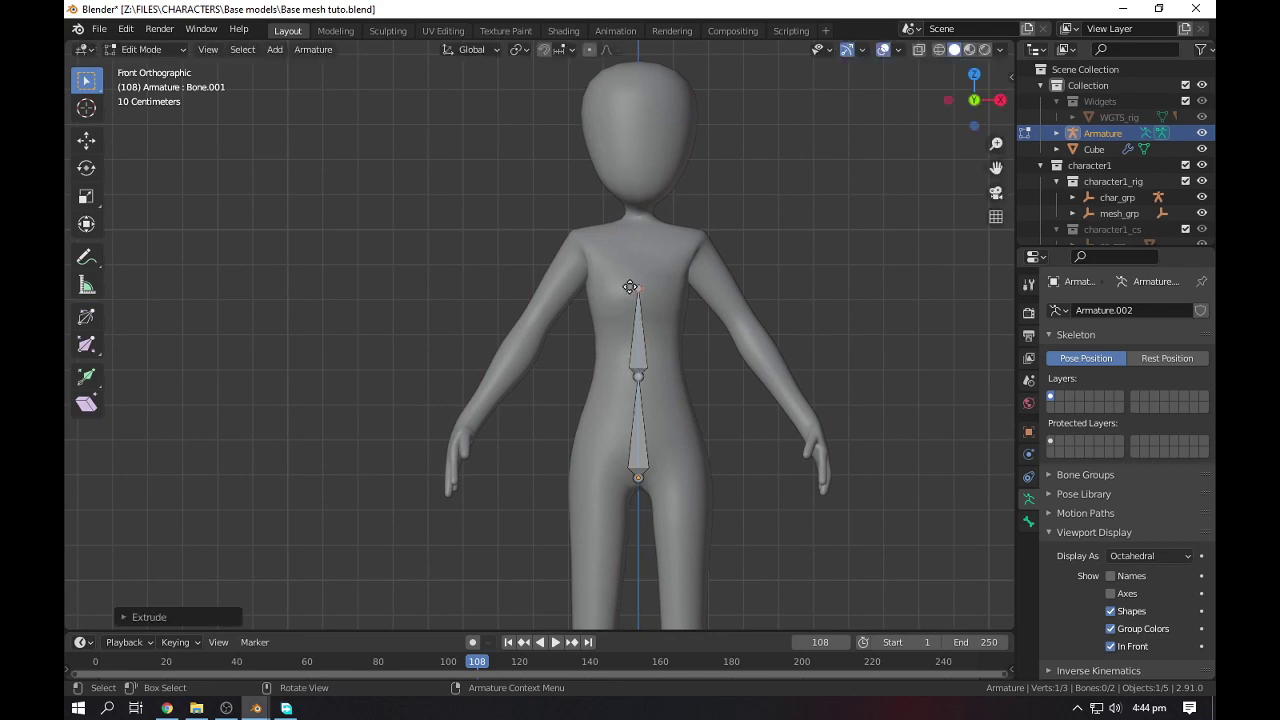
pyautogui.press('e')
pyautogui.press('z')
pyautogui.click(629, 218)
# Extrude a short neck bone and a head bone along Z up to the top of the head
pyautogui.scroll(3, 625, 240)
pyautogui.press('e')
pyautogui.press('z')
pyautogui.click(614, 263)
pyautogui.scroll(-4, 627, 250)
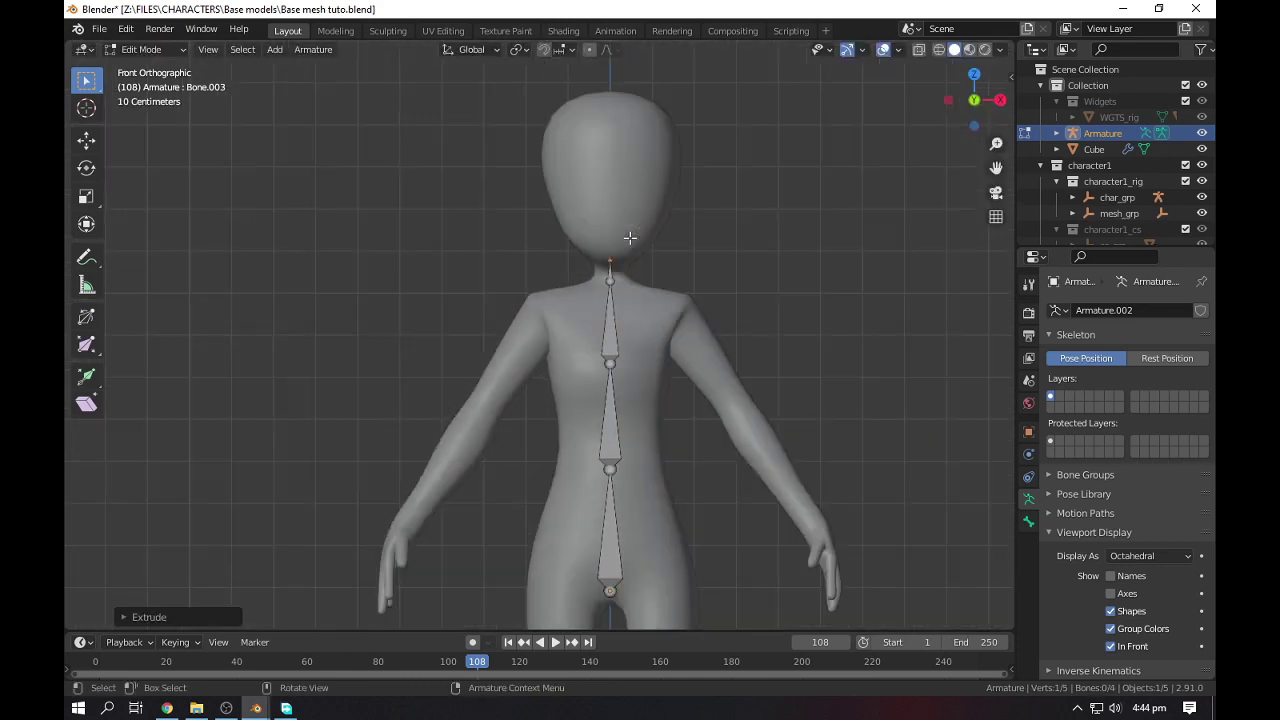
pyautogui.press('e')
pyautogui.press('z')
pyautogui.click(623, 111)
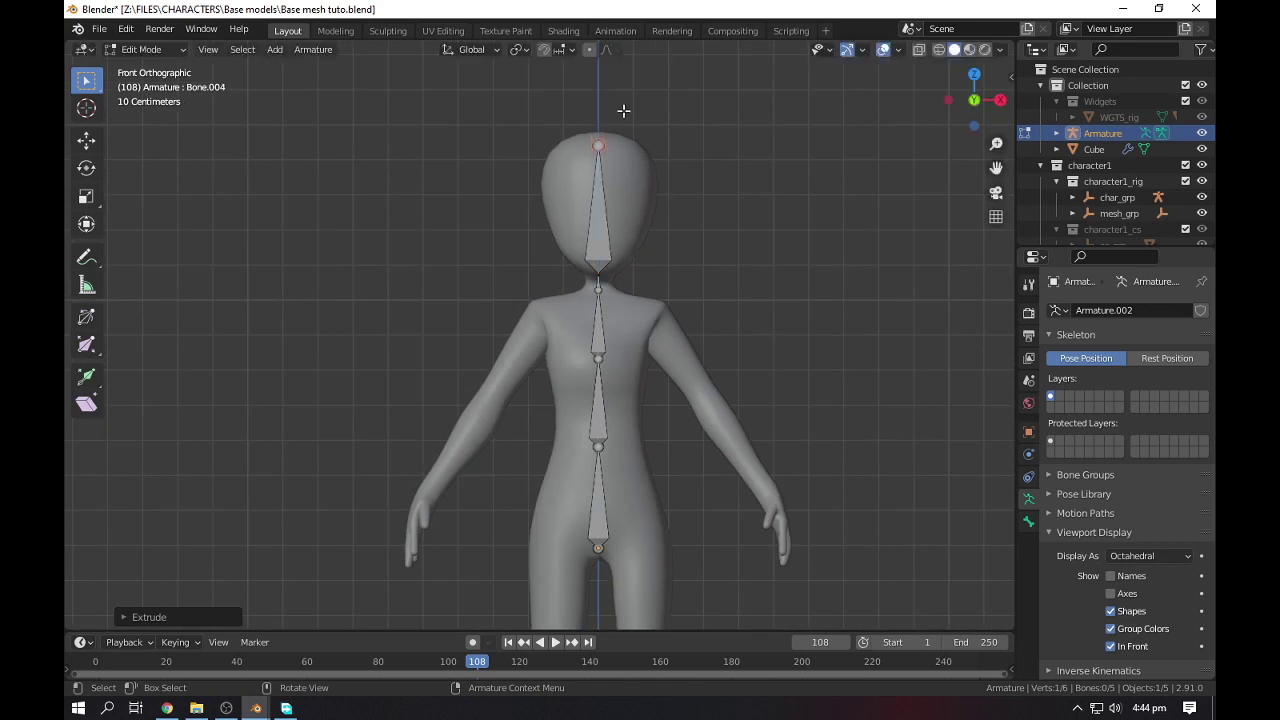
# Duplicate the lowest spine bone and place and rotate the copy along the mesh's left upper arm
pyautogui.click(595, 320)
pyautogui.click(602, 522)
pyautogui.hotkey('shift', 'd')
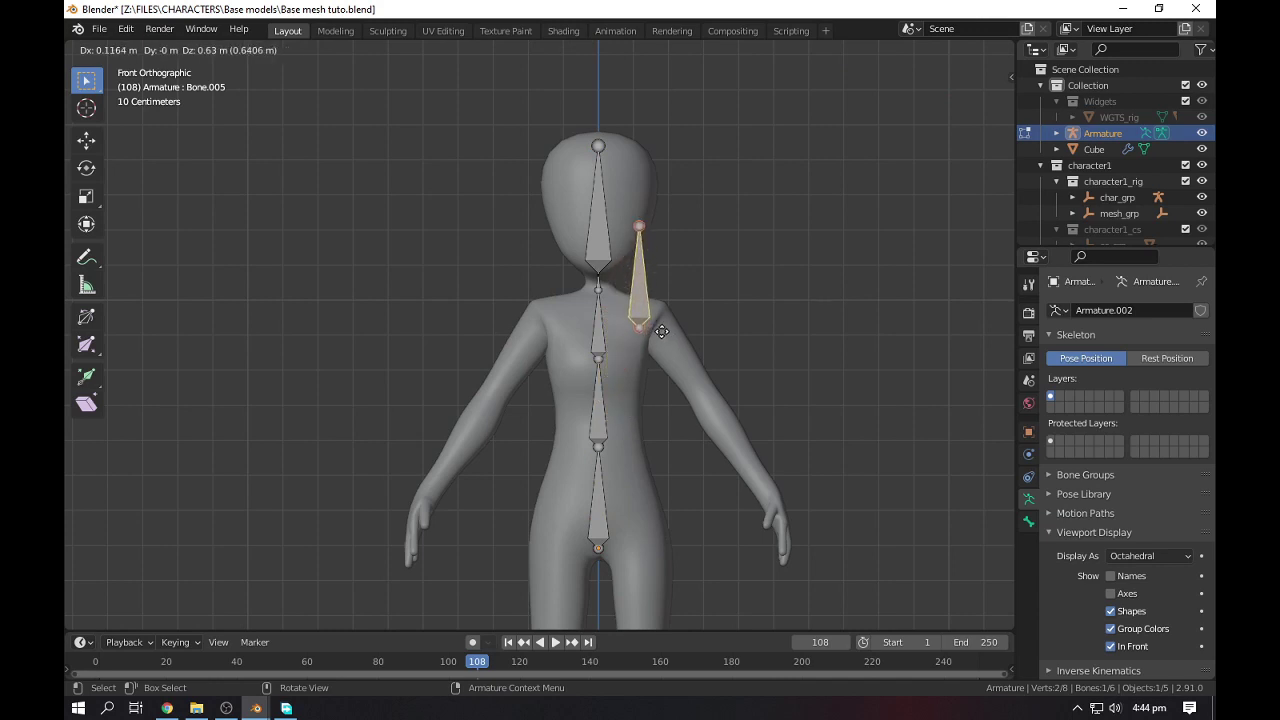
pyautogui.click(690, 300)
pyautogui.press('r')
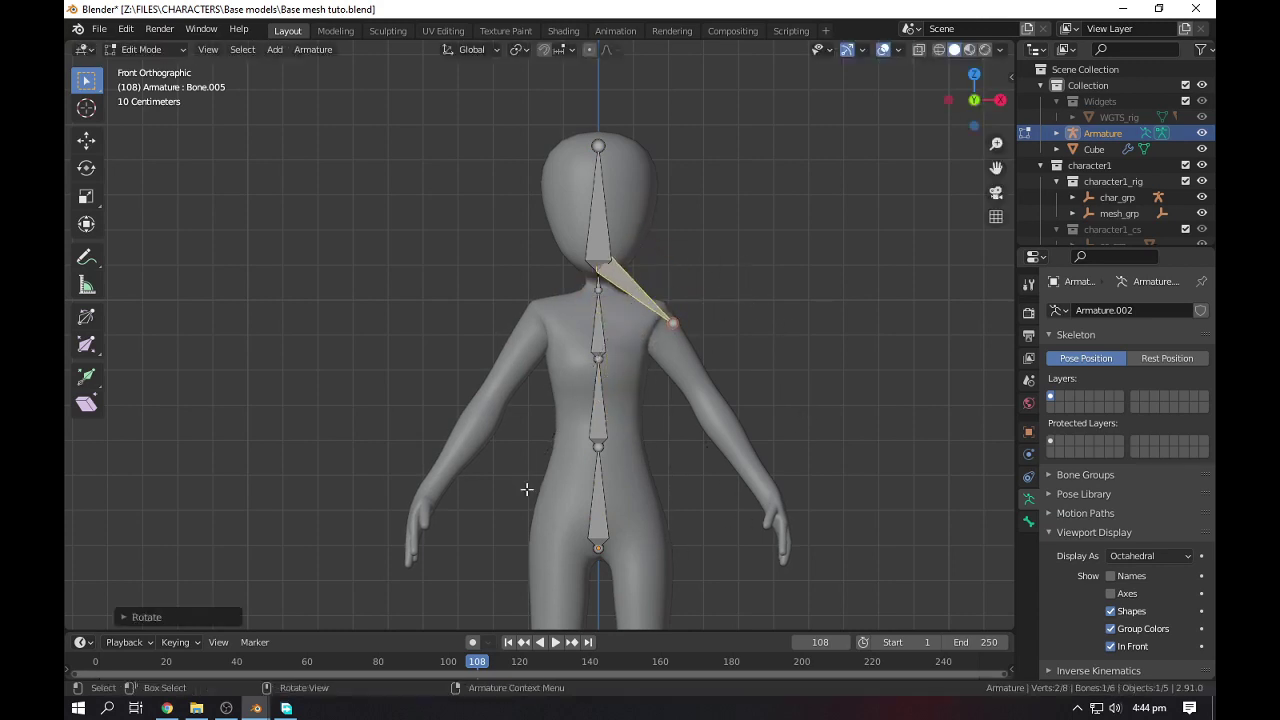
pyautogui.press('g')
pyautogui.click(680, 308)
pyautogui.press('r')
pyautogui.press('Escape')
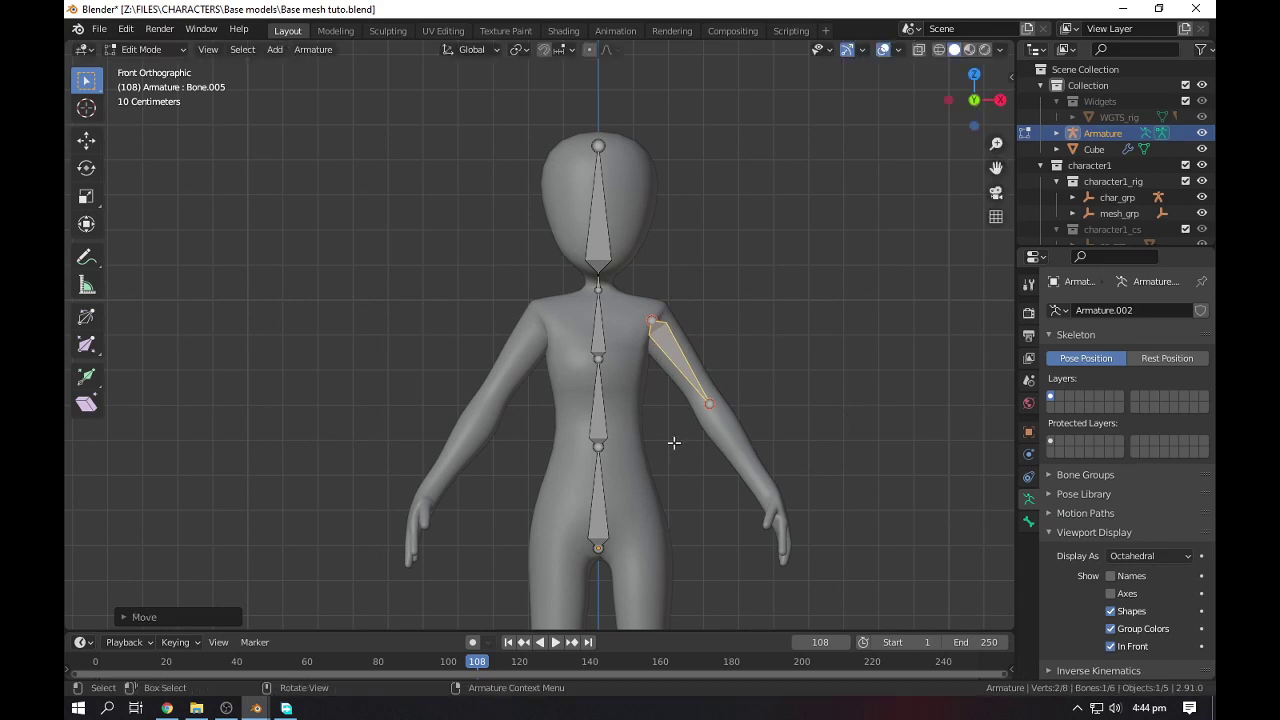
# Extrude forearm and hand bones from the left elbow joint down to the fingertips
pyautogui.click(715, 405)
pyautogui.press('e')
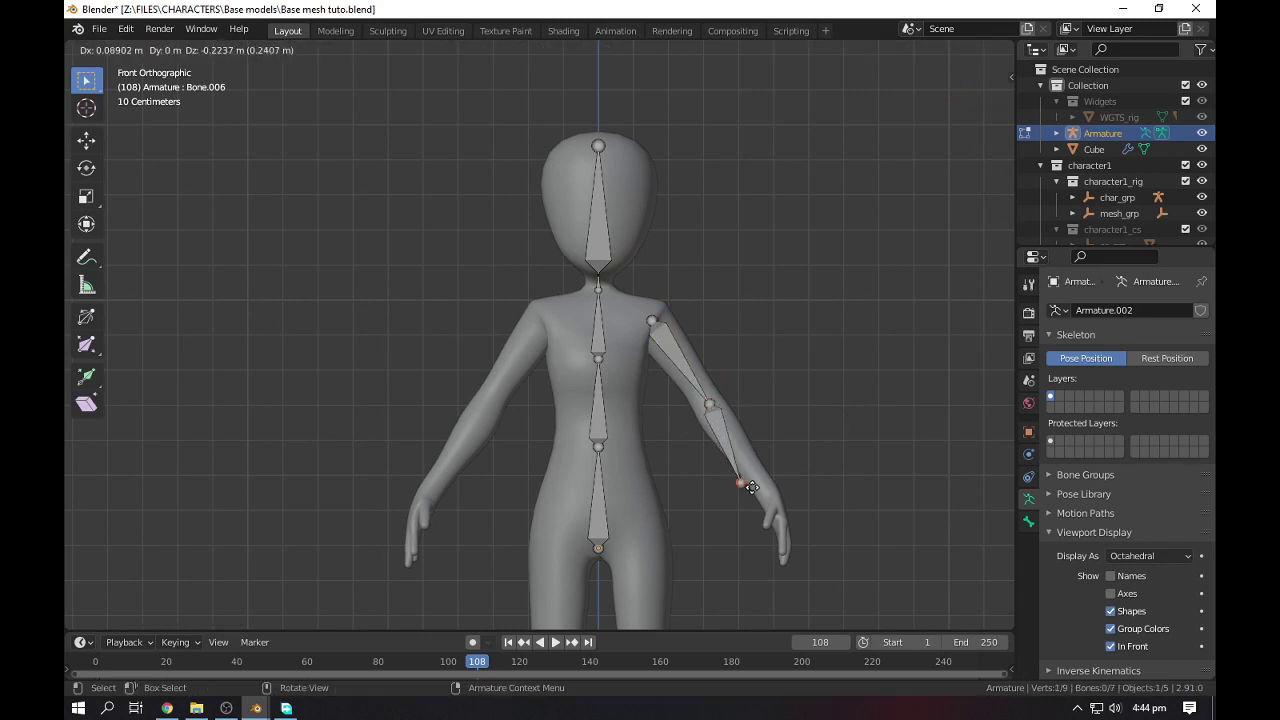
pyautogui.click(767, 498)
pyautogui.press('e')
pyautogui.click(798, 556)
# Duplicate the left upper arm bone and place the copy at the top of the mesh's left thigh
pyautogui.scroll(-5, 653, 318)
pyautogui.scroll(3, 606, 291)
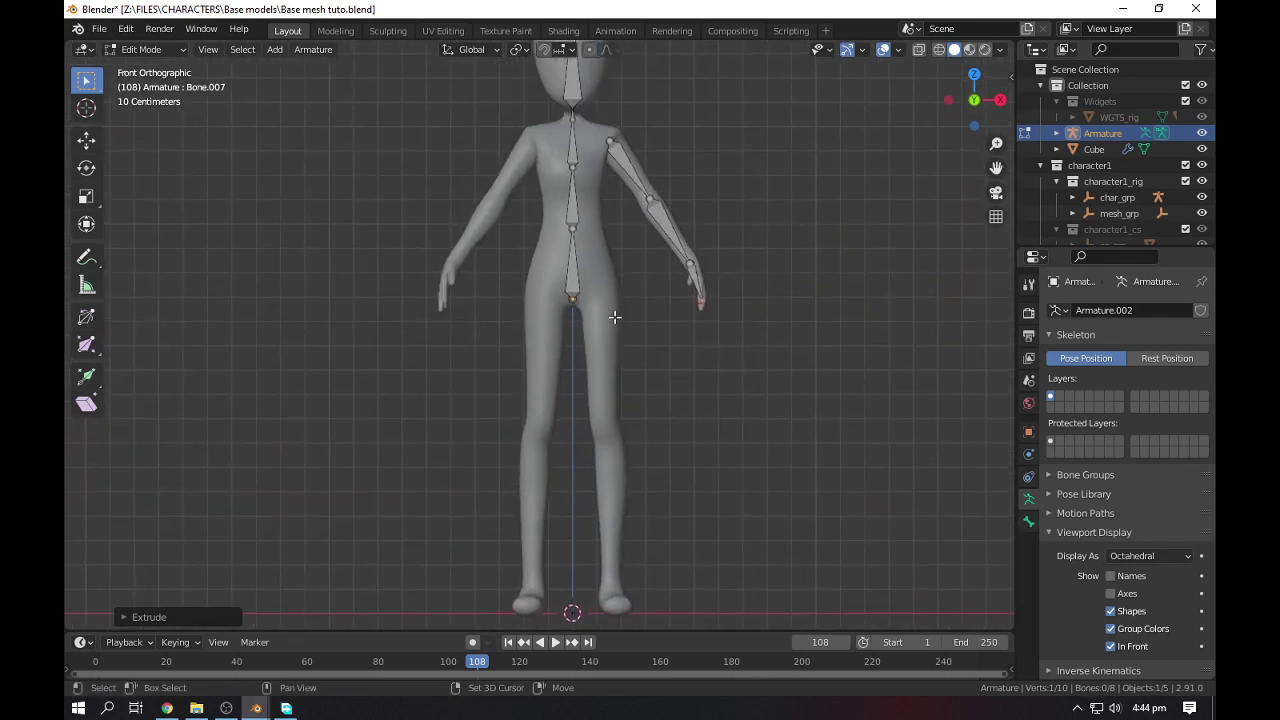
pyautogui.keyDown('shift'); pyautogui.click(620, 173); pyautogui.keyUp('shift')
pyautogui.hotkey('shift', 'd')
pyautogui.click(649, 397)
pyautogui.press('r')
pyautogui.click(745, 312)
pyautogui.click(616, 348)
pyautogui.scroll(-2, 680, 300)
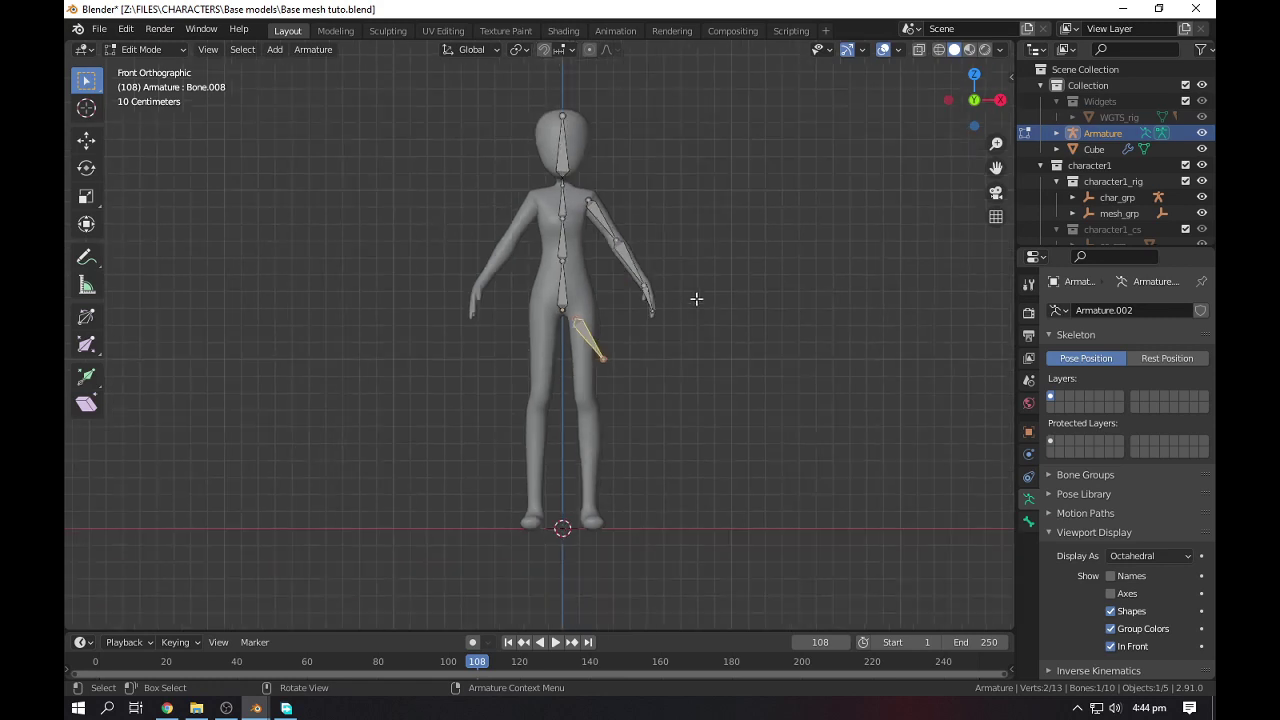
# Rotate the copied thigh bone to point downward and move it to line up inside the mesh's left thigh
pyautogui.press('r')
pyautogui.click(712, 346)
pyautogui.click(686, 357)
pyautogui.click(626, 359)
pyautogui.press('r')
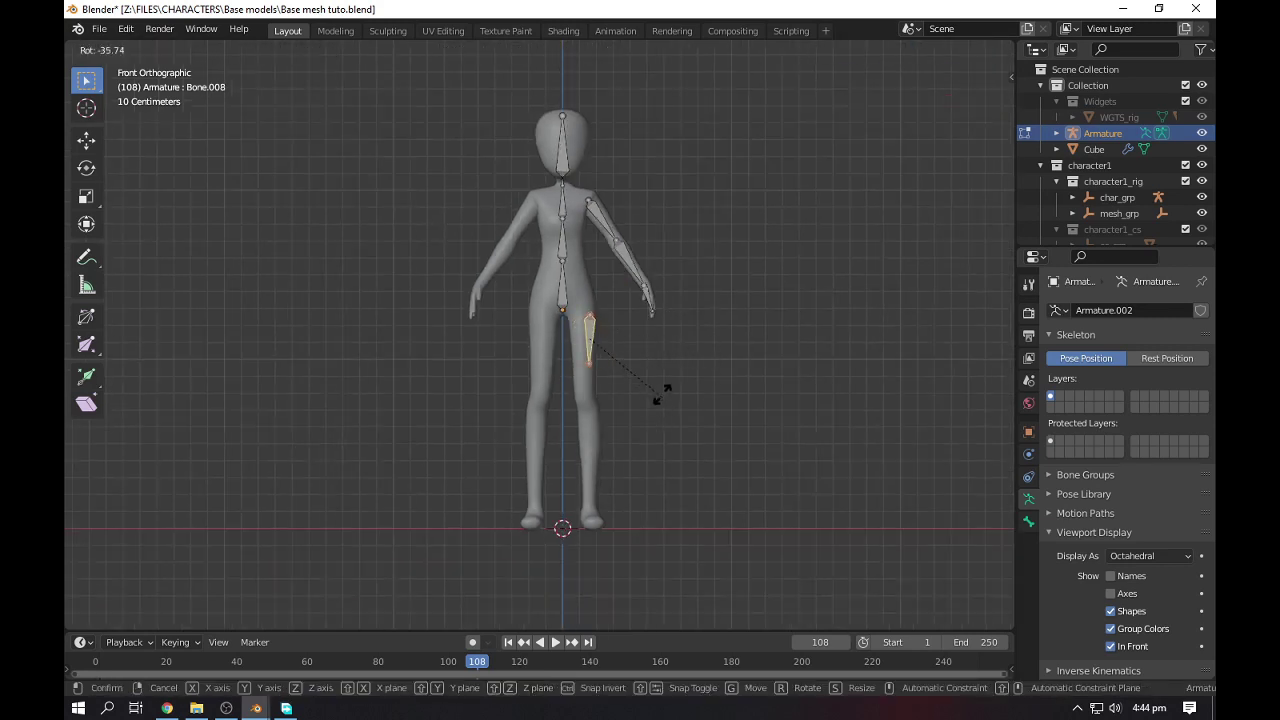
pyautogui.click(660, 392)
pyautogui.press('g')
pyautogui.click(657, 386)
# Lengthen the left thigh bone by moving its lower end down to the mesh's left knee
pyautogui.scroll(3, 590, 365)
pyautogui.click(589, 363)
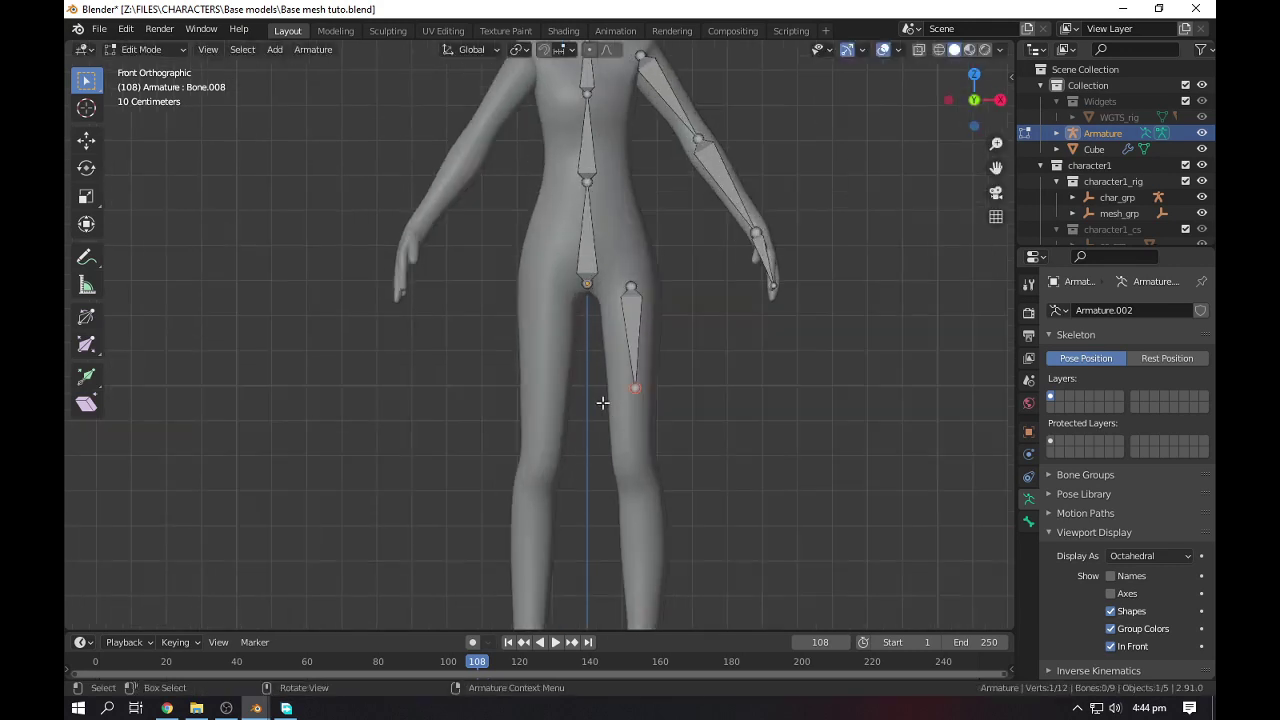
pyautogui.press('g')
pyautogui.click(644, 412)
pyautogui.scroll(-2, 630, 410)
pyautogui.press('g')
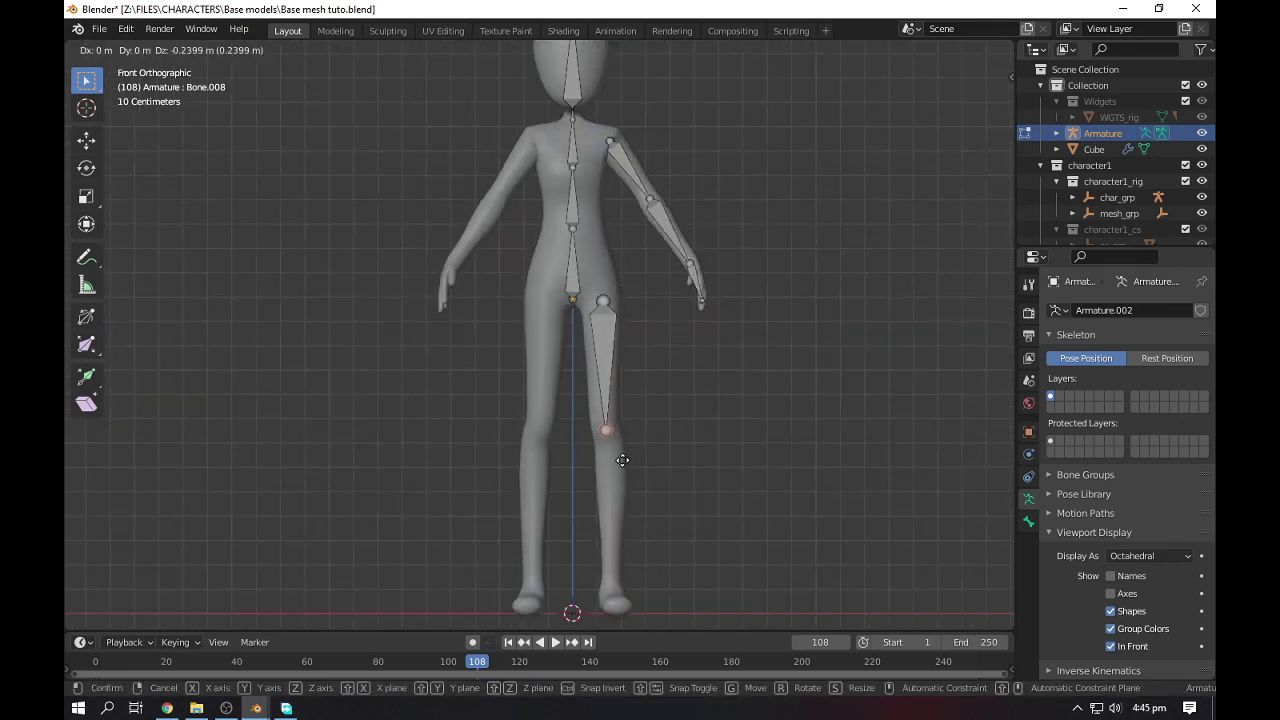
pyautogui.click(622, 463)
# Extrude a shin bone from the left knee to the ankle, align the ankle in side view, and extrude a foot bone forward
pyautogui.press('e')
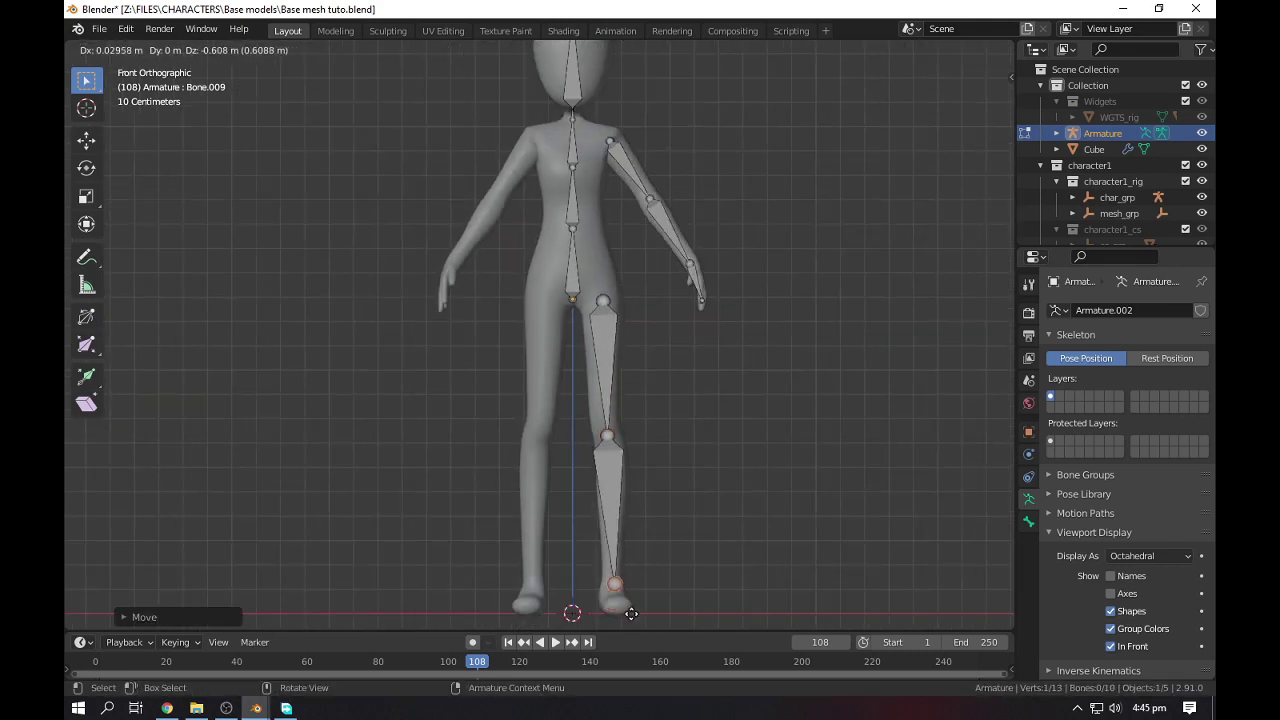
pyautogui.click(631, 613)
pyautogui.press('KP_3')
pyautogui.scroll(5, 577, 449)
pyautogui.press('g')
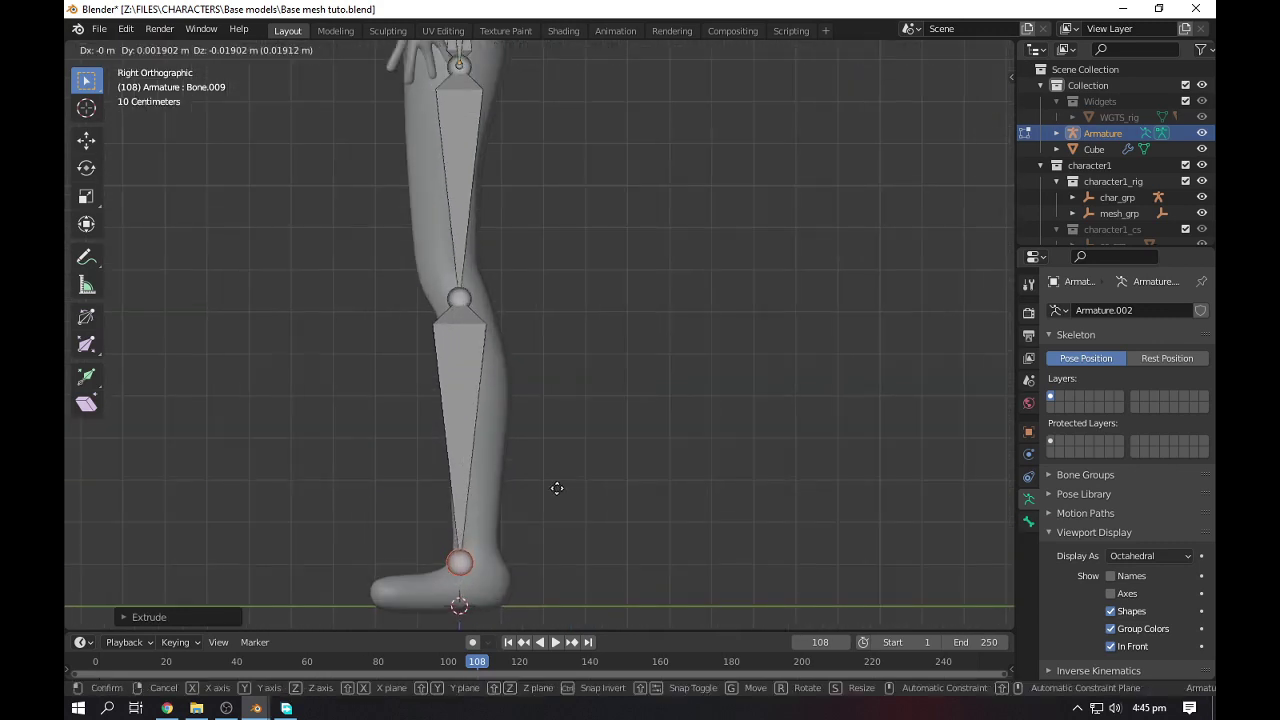
pyautogui.click(573, 488)
pyautogui.press('e')
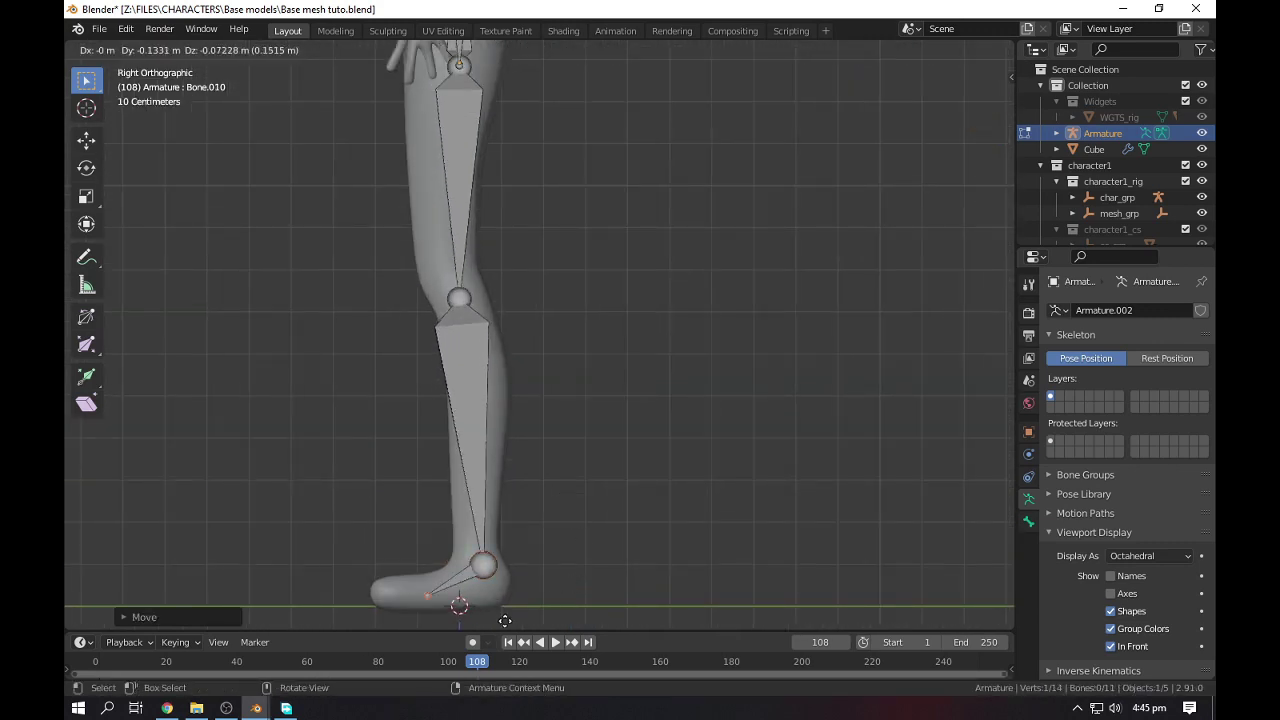
pyautogui.click(463, 608)
# Duplicate the left arm and leg bones and mirror the copies with a scale of -1 along X
pyautogui.press('KP_1')
pyautogui.scroll(-4, 470, 615)
pyautogui.moveTo(577, 203); pyautogui.dragTo(650, 500)
pyautogui.keyDown('shift'); pyautogui.moveTo(623, 309); pyautogui.dragTo(624, 472, button='middle'); pyautogui.keyUp('shift')
pyautogui.keyDown('shift'); pyautogui.moveTo(596, 222); pyautogui.dragTo(728, 400); pyautogui.keyUp('shift')
pyautogui.scroll(-5, 716, 420)
pyautogui.press('g')
pyautogui.press('x')
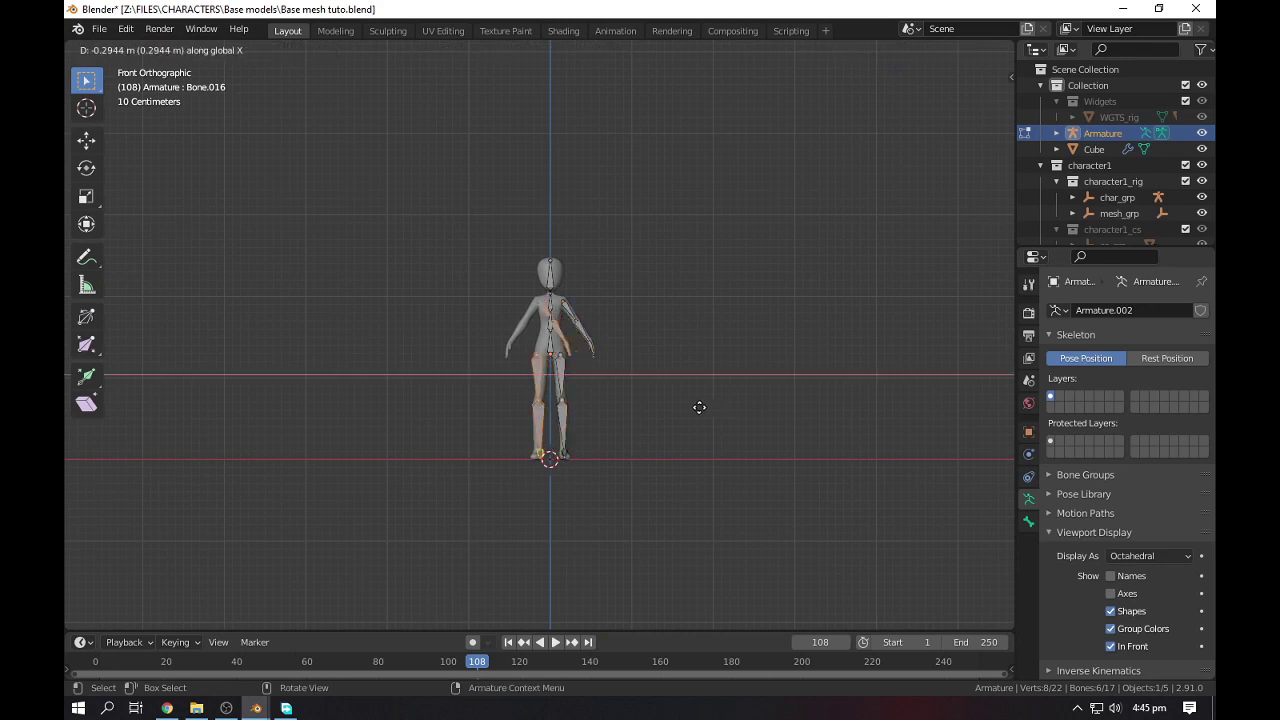
pyautogui.press('s')
pyautogui.press('x')
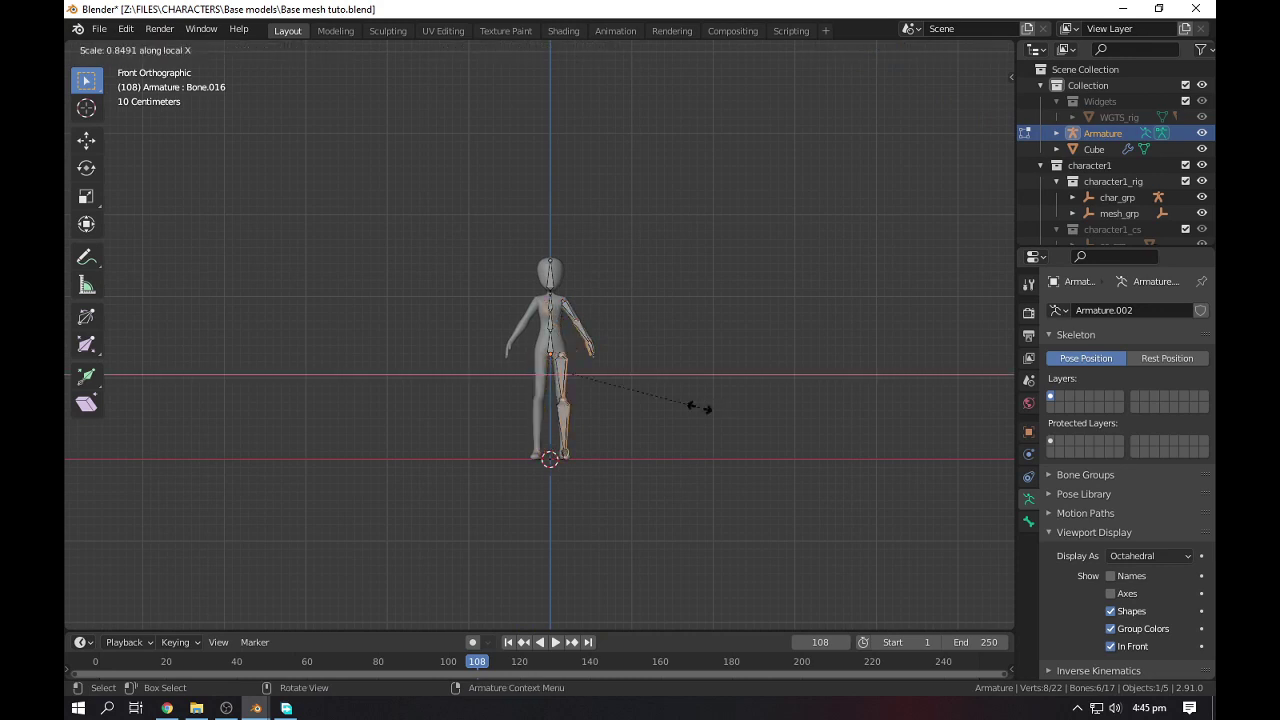
pyautogui.write('-1')
pyautogui.press('Return')
# Duplicate the left arm bones along X, then rotate and move the copy onto the mesh's right arm
pyautogui.scroll(2, 700, 408)
pyautogui.scroll(-1, 706, 457)
pyautogui.hotkey('shift', 'd')
pyautogui.press('x')
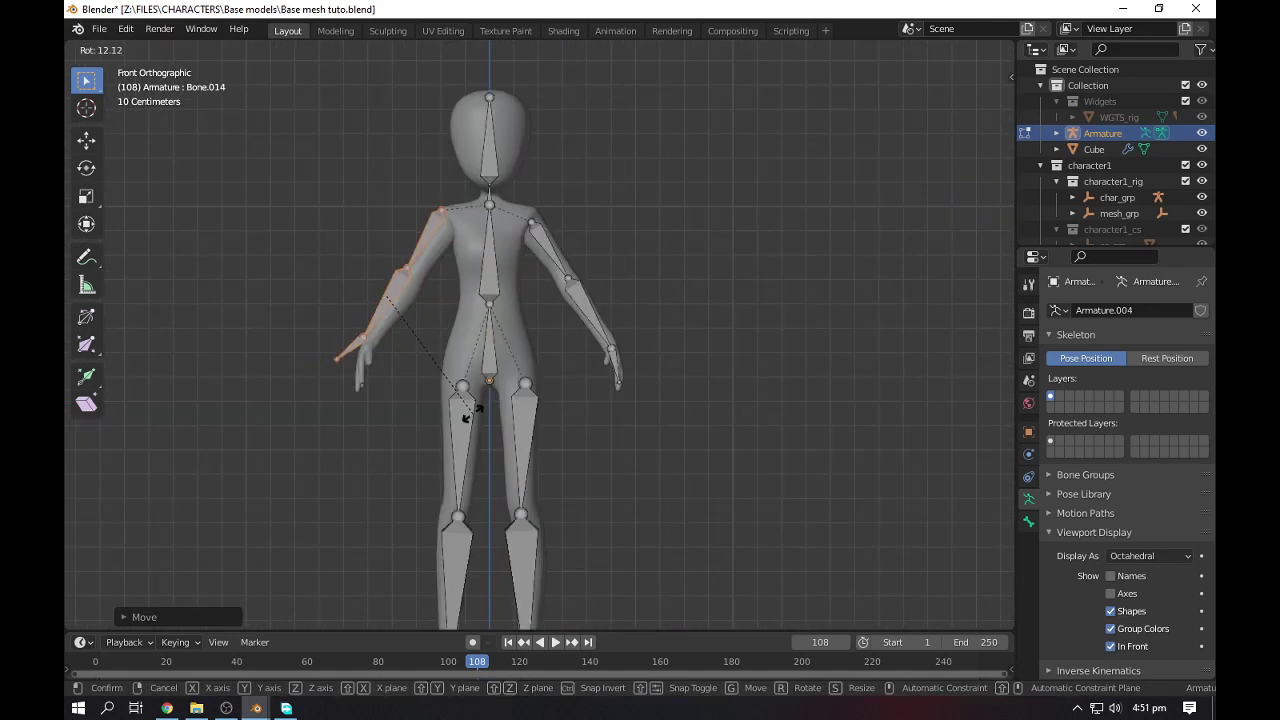
pyautogui.click(478, 421)
pyautogui.press('g')
pyautogui.click(401, 440)
# Move the tip of the right hand bone to the mesh's right fingertips
pyautogui.click(345, 377)
pyautogui.press('g')
pyautogui.click(357, 394)
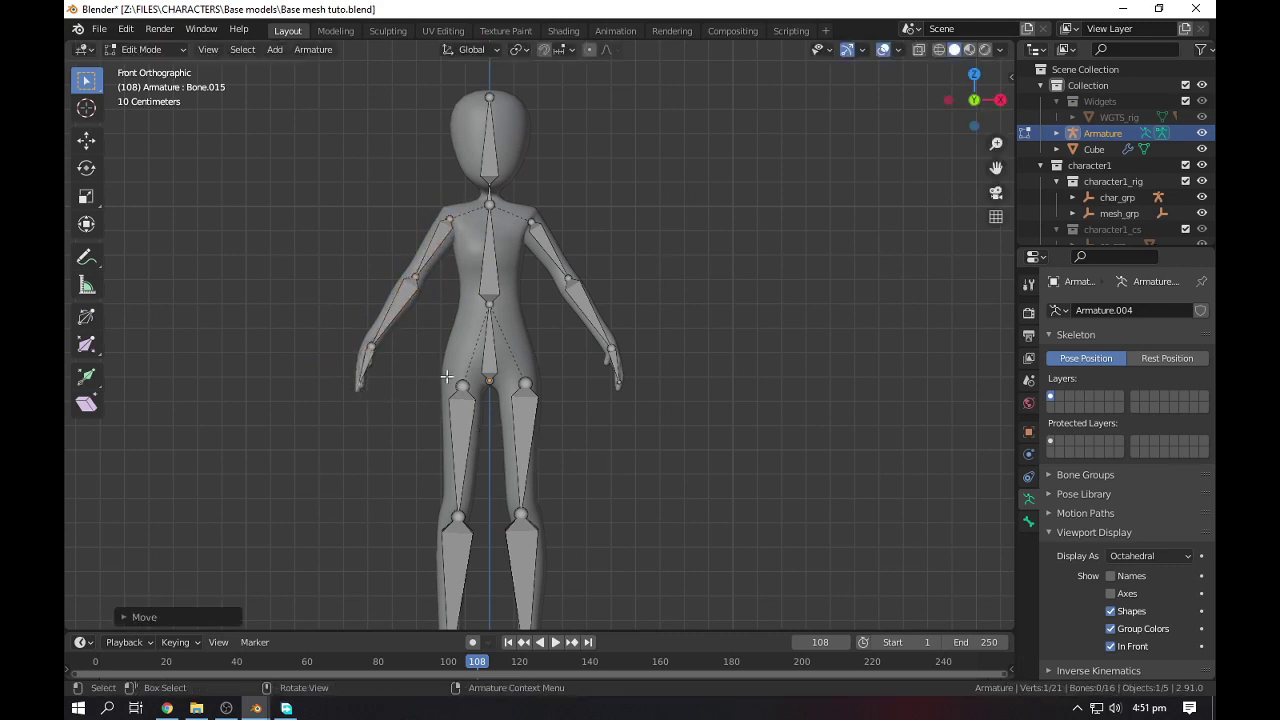
# Switch to Object Mode and parent the character mesh to the custom armature so its bones deform the mesh
pyautogui.scroll(3, 446, 376)
pyautogui.scroll(-3, 465, 290)
pyautogui.scroll(-3, 549, 280)
pyautogui.click(140, 49)
pyautogui.click(137, 63)
pyautogui.scroll(4, 545, 226)
pyautogui.click(545, 230)
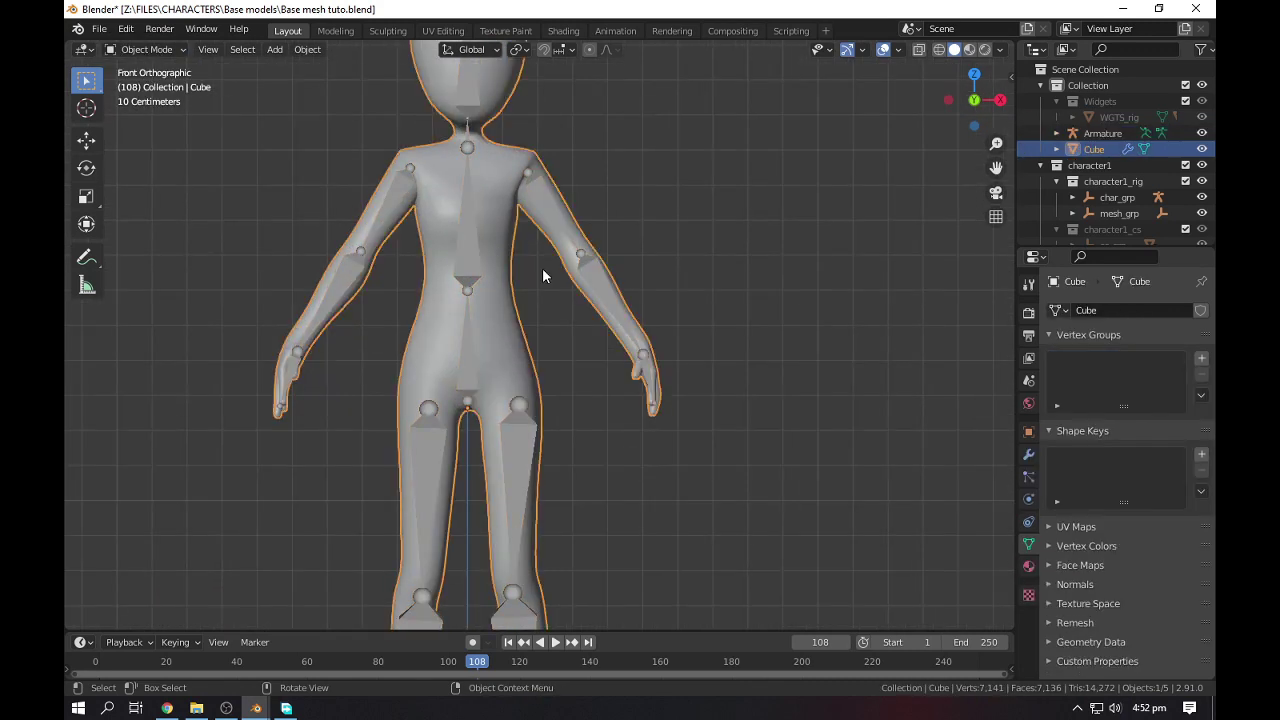
pyautogui.keyDown('shift'); pyautogui.click(467, 266); pyautogui.keyUp('shift')
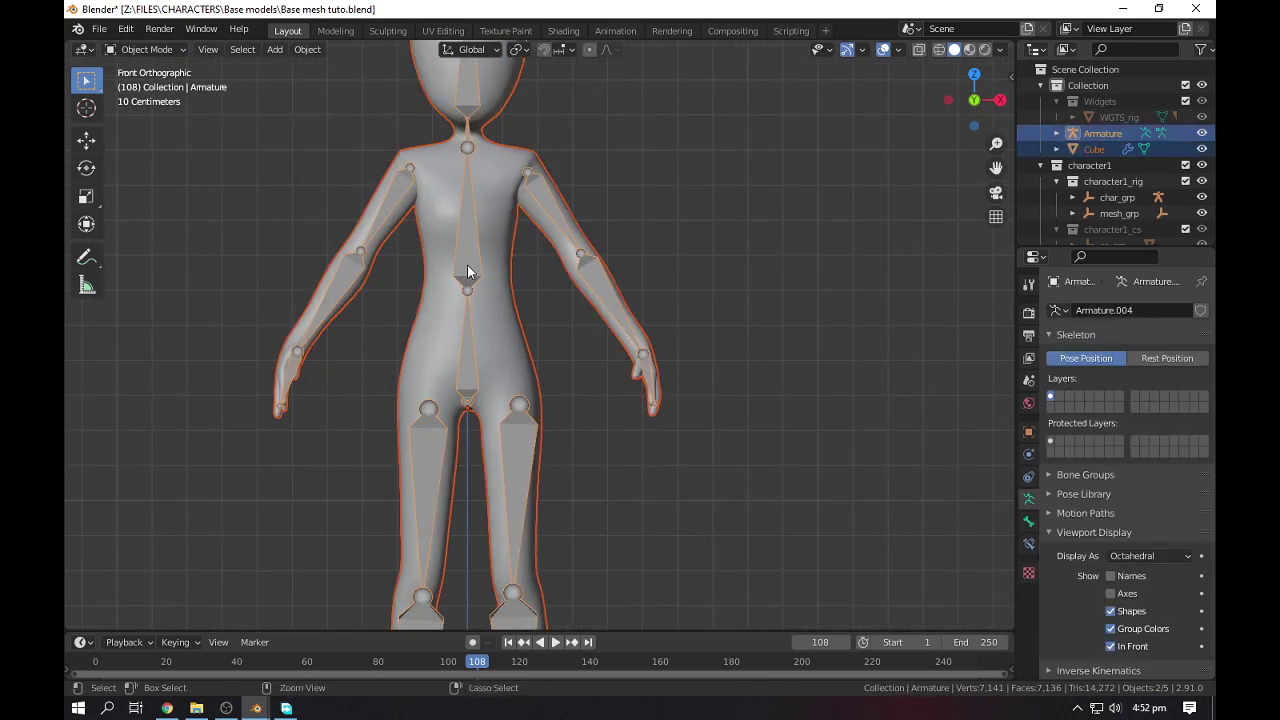
pyautogui.hotkey('ctrl', 'p')
pyautogui.click(467, 266)
pyautogui.click(467, 268)
# Put the armature in Pose Mode and test the deformation with trial rotations of the spine and left upper arm bones, cancelling each one
pyautogui.click(418, 251)
pyautogui.click(147, 49)
pyautogui.click(152, 103)
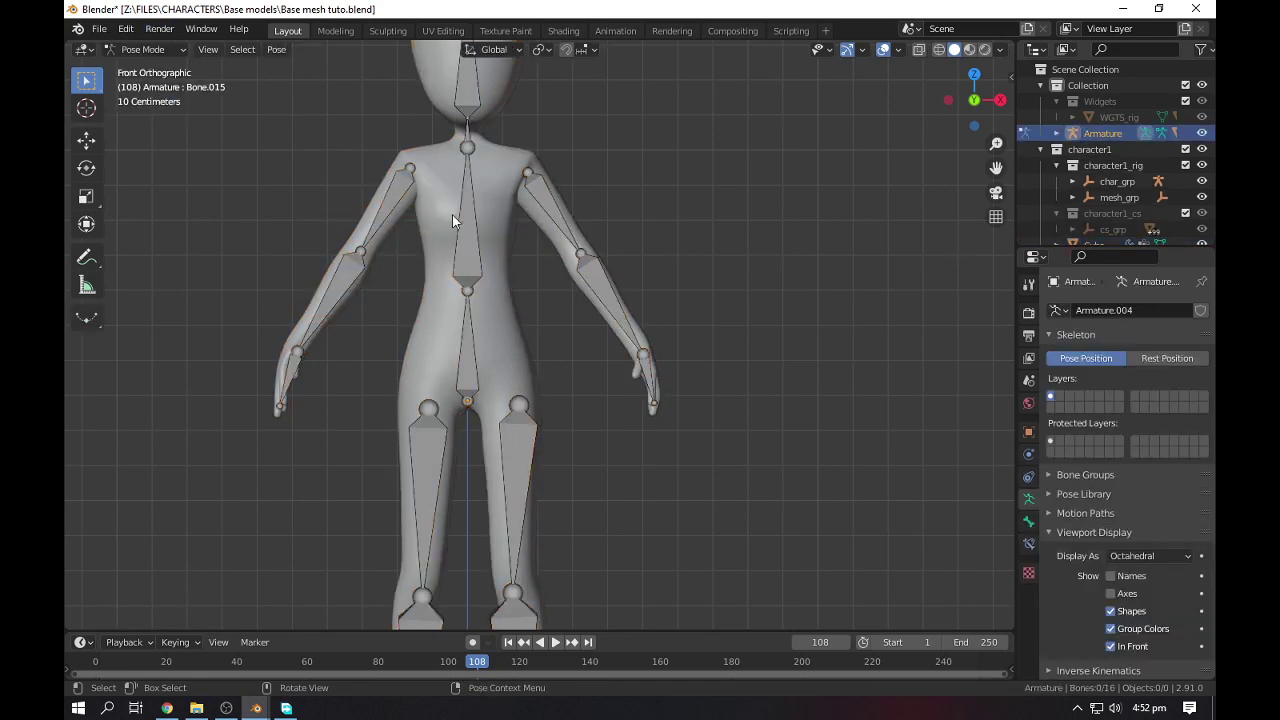
pyautogui.click(474, 328)
pyautogui.press('r')
pyautogui.press('Escape')
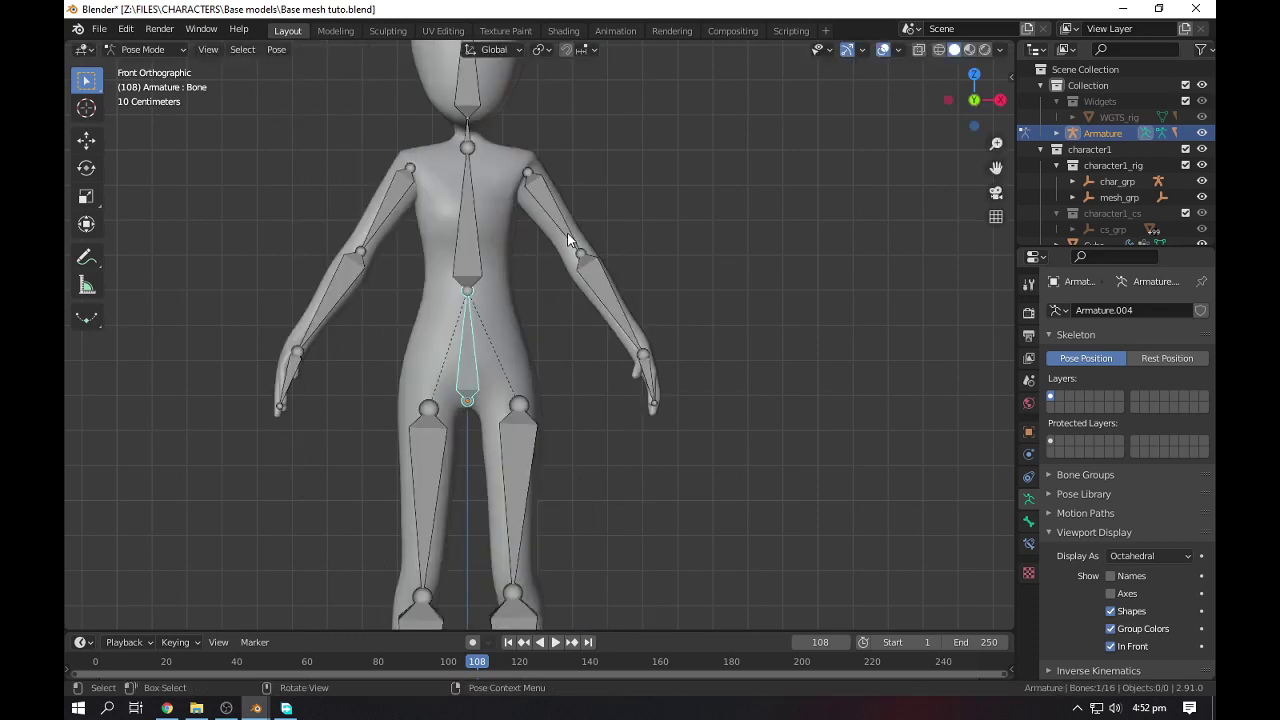
pyautogui.click(567, 232)
pyautogui.press('r')
pyautogui.press('Escape')
pyautogui.press('r')
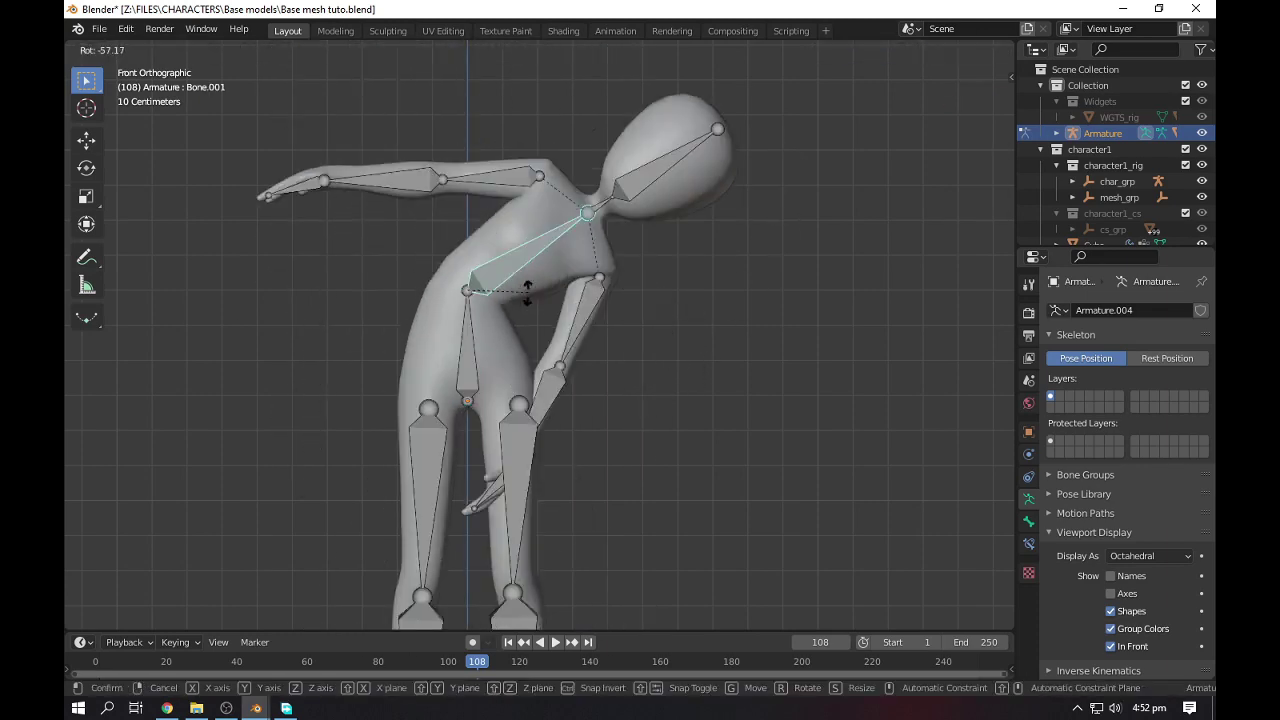
pyautogui.press('Escape')
# Test the leg deformation with trial rotations of the left and right thigh bones, cancelling each one
pyautogui.scroll(-5, 530, 397)
pyautogui.click(530, 397)
pyautogui.press('r')
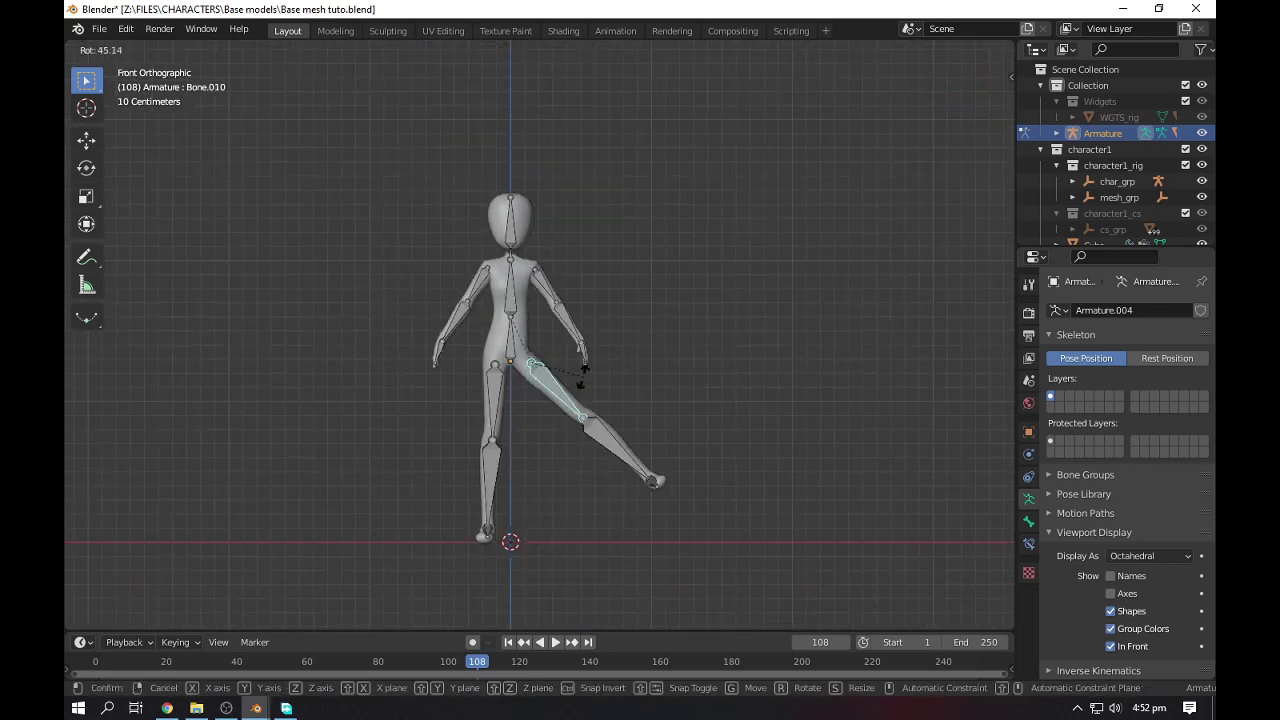
pyautogui.press('Escape')
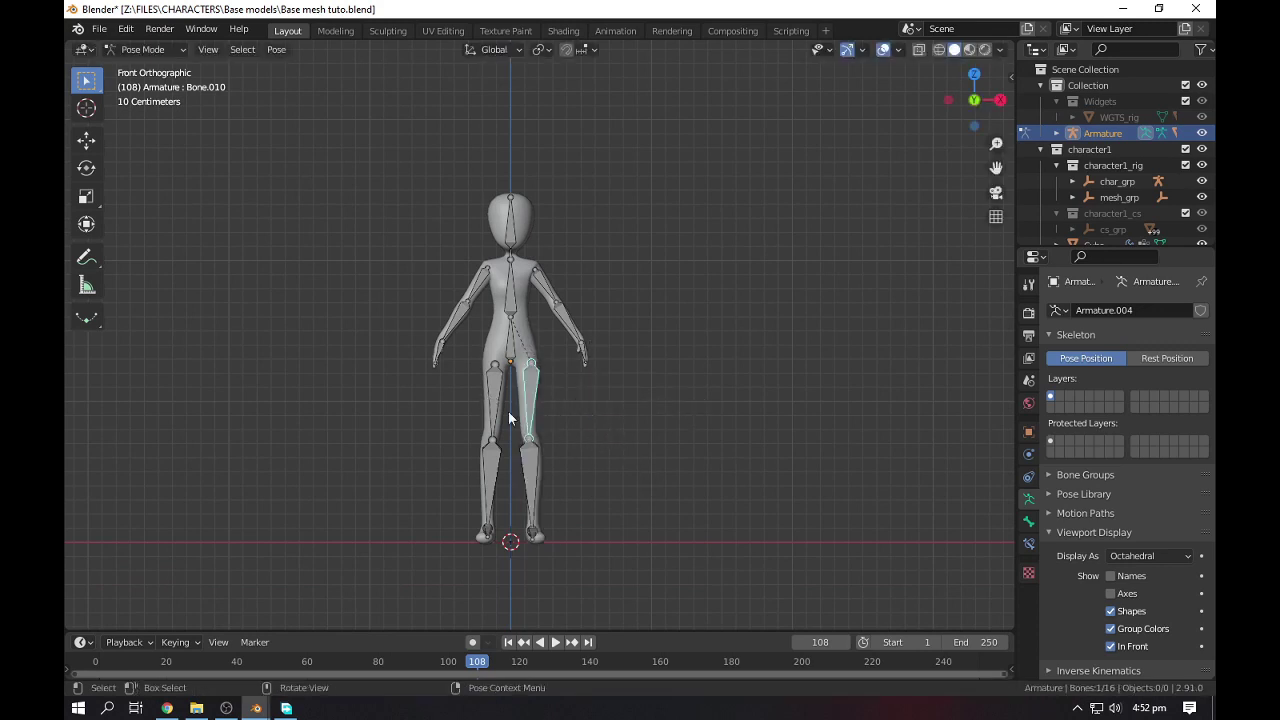
pyautogui.press('r')
pyautogui.press('Escape')
pyautogui.click(495, 408)
pyautogui.press('r')
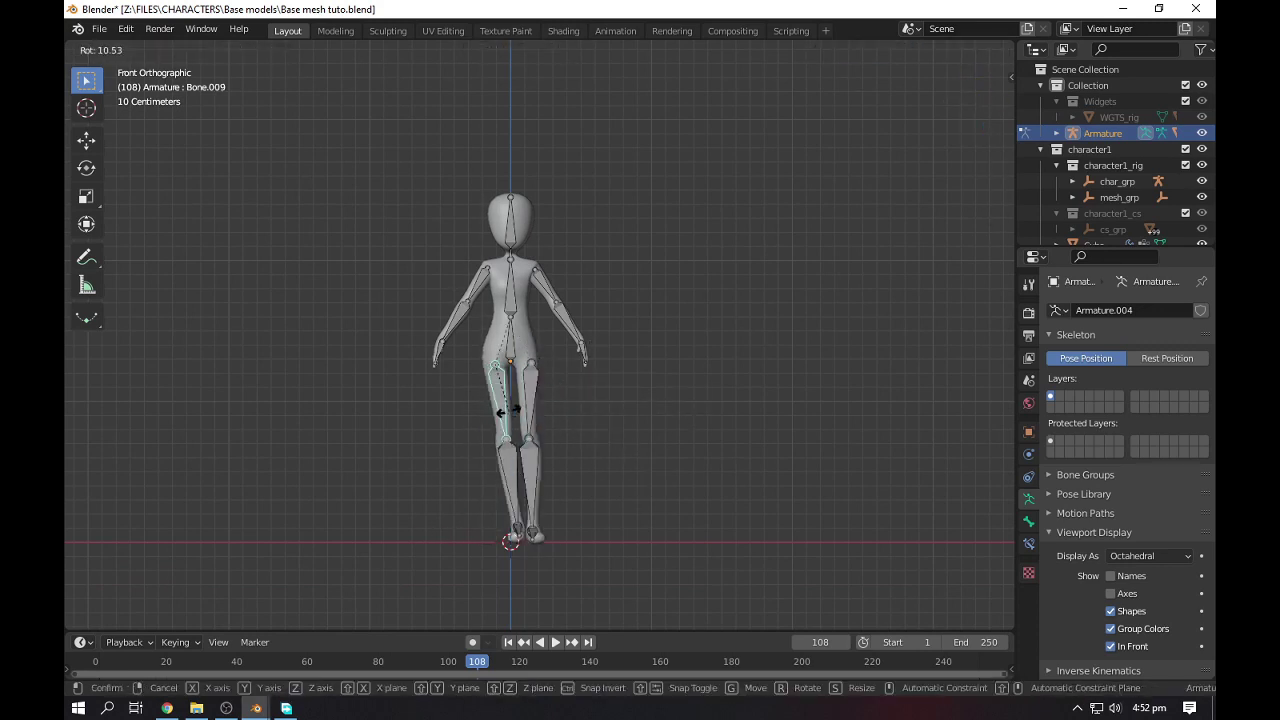
pyautogui.press('Escape')
# Return the armature to Object Mode and deselect everything
pyautogui.press('Tab')
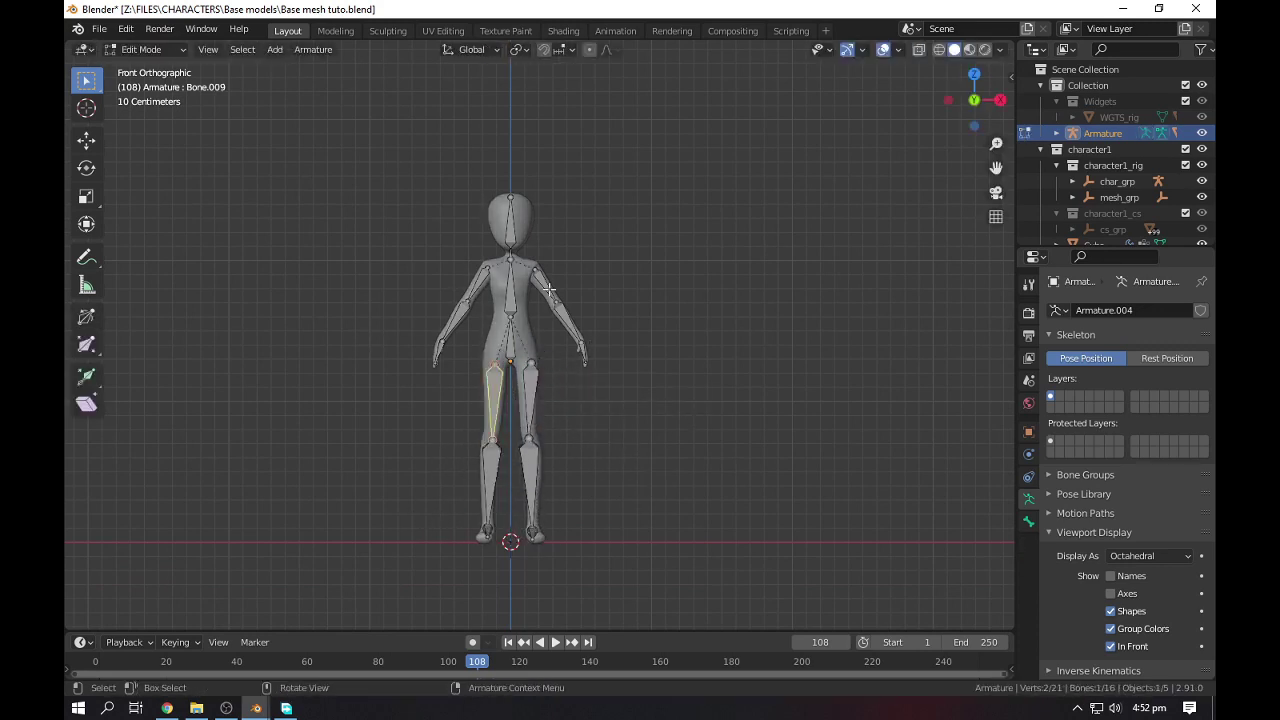
pyautogui.click(139, 49)
pyautogui.click(150, 50)
pyautogui.click(161, 52)
pyautogui.click(145, 64)
pyautogui.click(367, 156)
pyautogui.scroll(5, 455, 343)
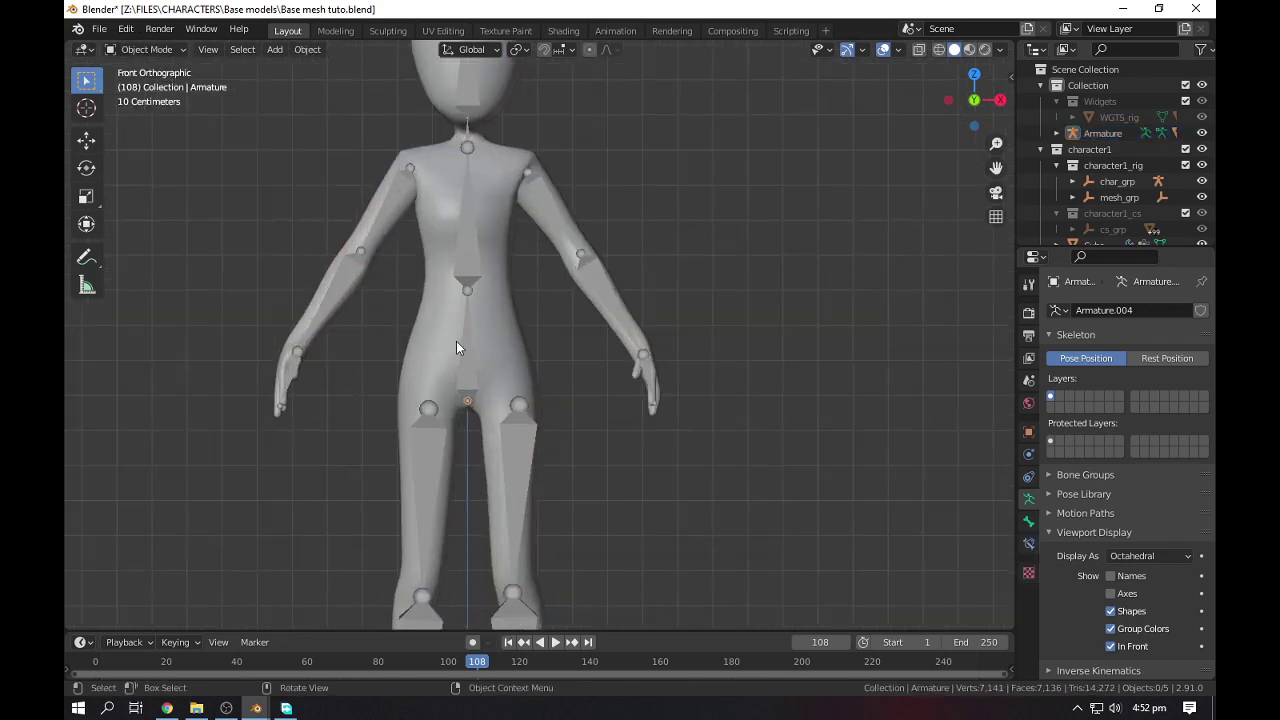